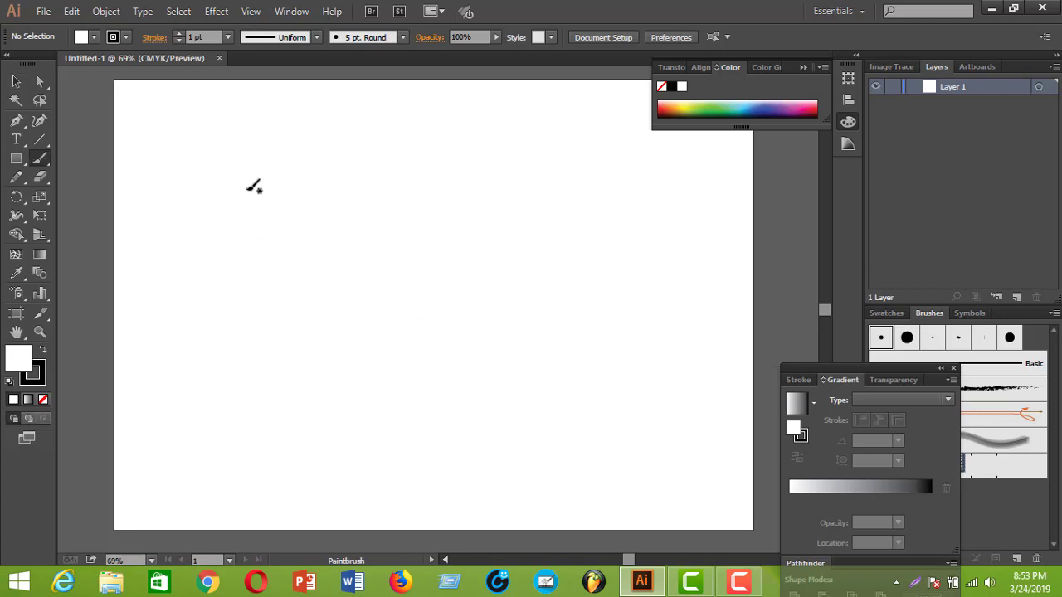
Handwrite "Logo" on the artboard with the Paintbrush and draw a long diagonal line running up beneath it
mouse_move(246, 197)
mouse_down()
mouse_move(258, 240)
mouse_move(280, 228)
mouse_up()
mouse_move(293, 208)
mouse_down()
mouse_move(286, 212)
mouse_move(316, 207)
mouse_move(351, 177)
mouse_move(336, 202)
mouse_up()
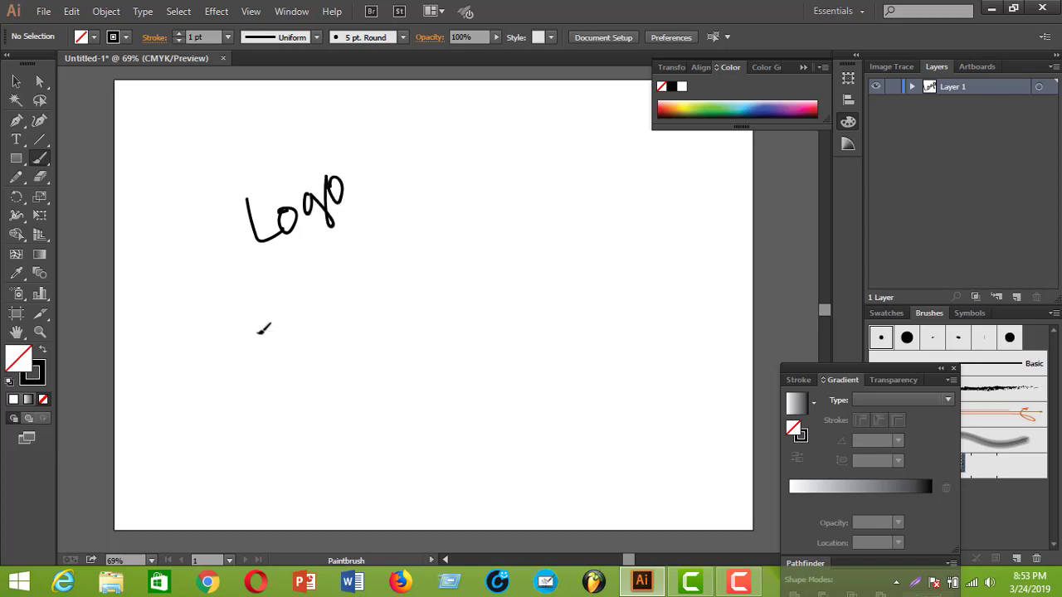
drag(257, 332, 497, 36)
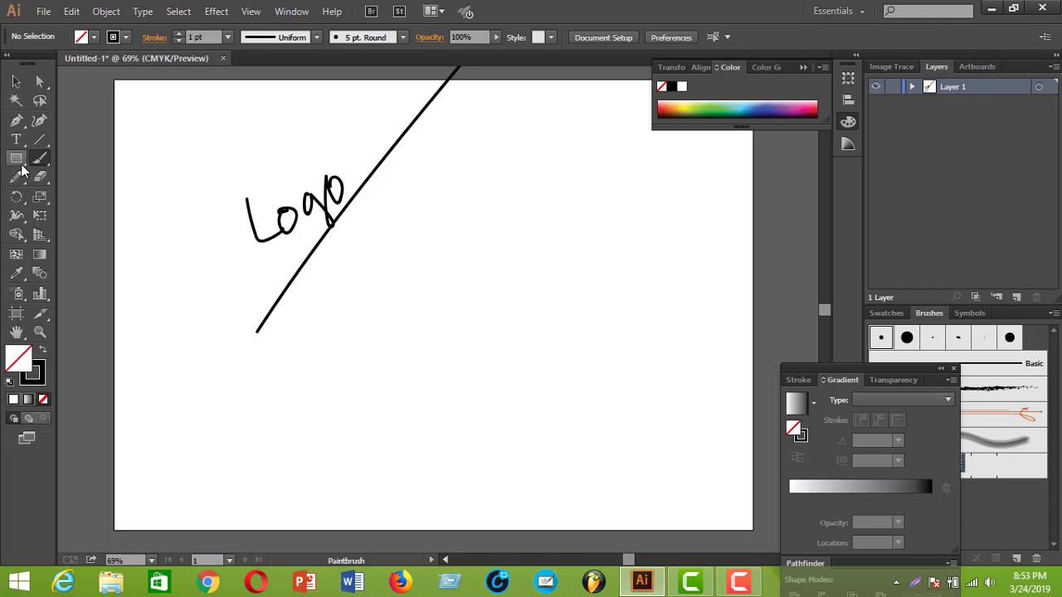
Delete the handwritten "Logo" and the diagonal line from the artboard
click(16, 80)
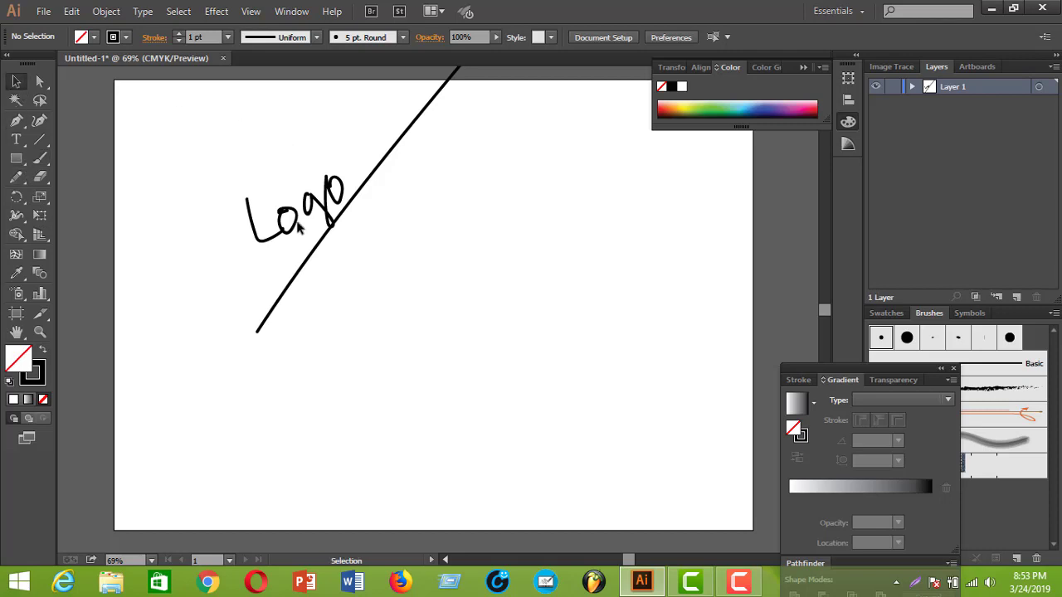
drag(232, 105, 464, 313)
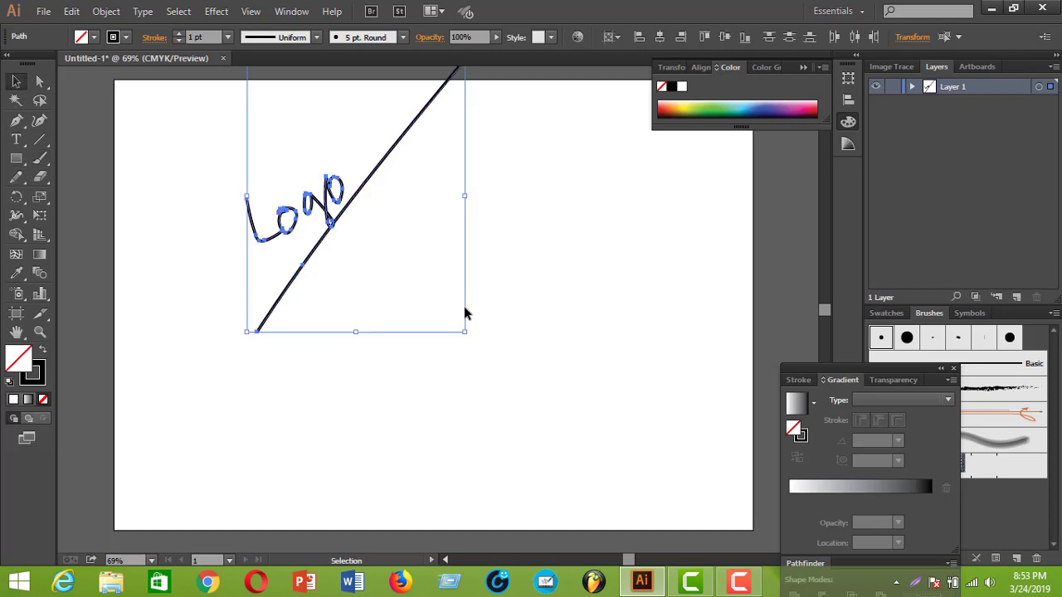
key(Delete)
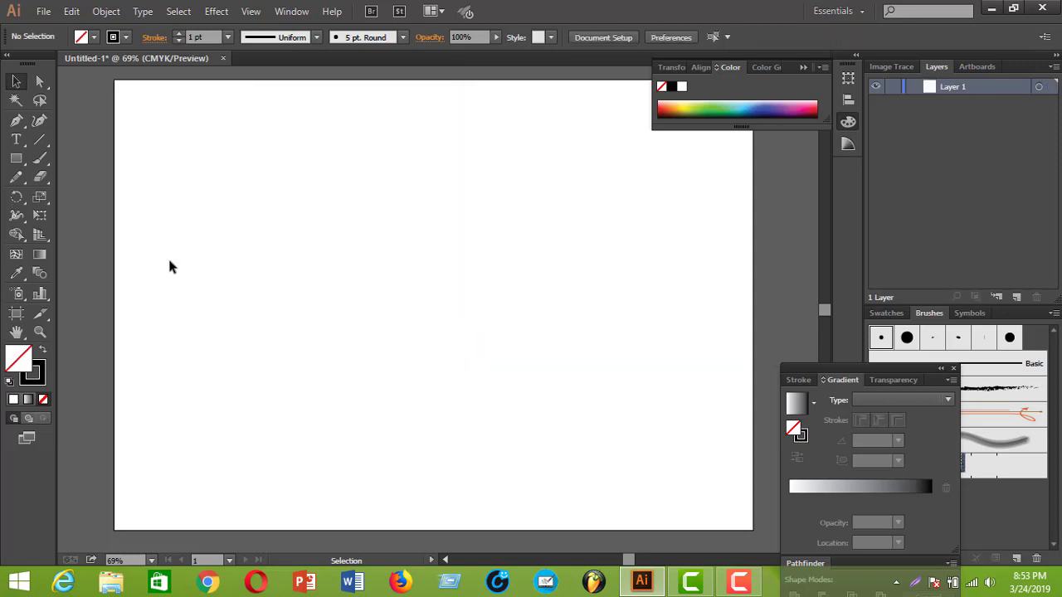
Sketch a mind-map diagram with the Paintbrush: a rough circle, "mind map", a diagonal line, and arrows to and from "Logo"
click(39, 159)
mouse_move(429, 238)
mouse_down()
mouse_move(365, 250)
mouse_move(381, 290)
mouse_move(449, 264)
mouse_move(435, 241)
mouse_move(406, 220)
mouse_up()
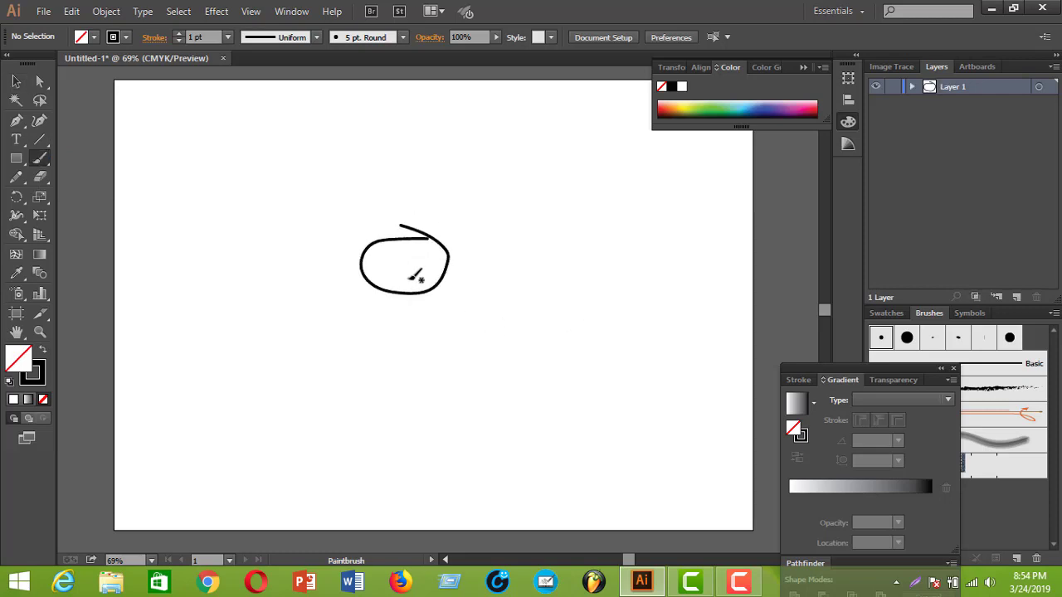
mouse_move(368, 179)
mouse_down()
mouse_move(412, 144)
mouse_move(407, 121)
mouse_move(428, 176)
mouse_move(464, 141)
mouse_up()
drag(437, 221, 551, 69)
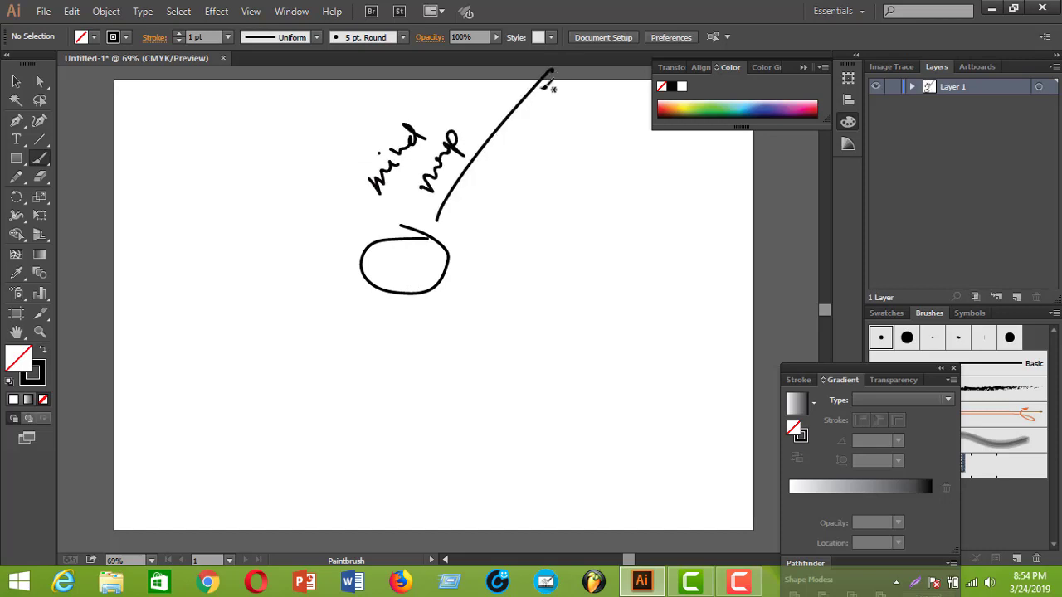
mouse_move(494, 161)
mouse_down()
mouse_move(574, 151)
mouse_move(594, 178)
mouse_move(639, 141)
mouse_move(664, 157)
mouse_move(663, 132)
mouse_up()
mouse_move(638, 166)
mouse_down()
mouse_move(656, 225)
mouse_move(662, 199)
mouse_up()
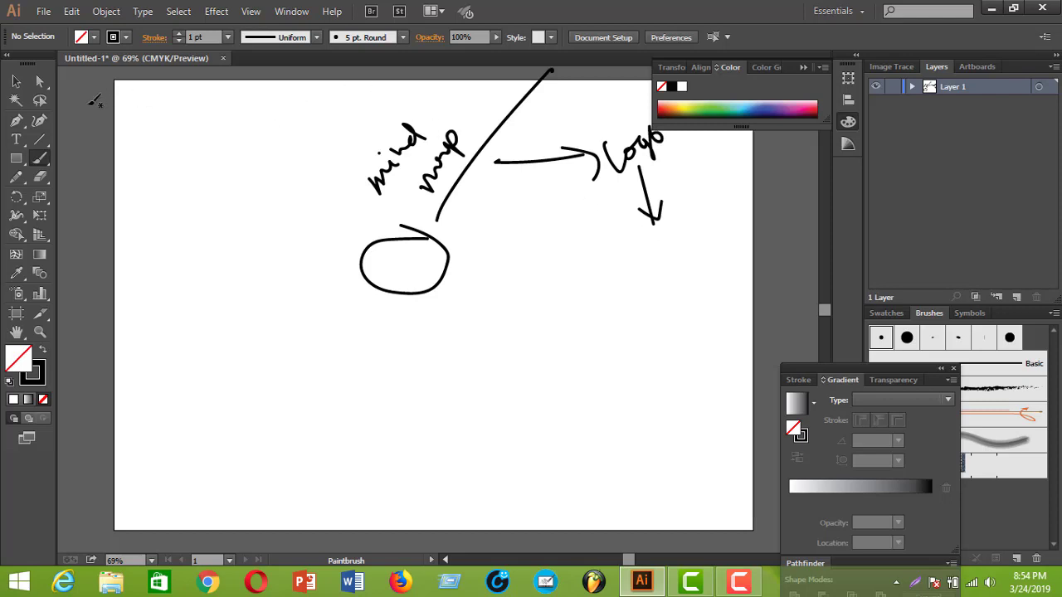
Delete the whole mind-map sketch, including the leftover downward arrow, to empty the artboard
click(15, 80)
drag(335, 106, 630, 370)
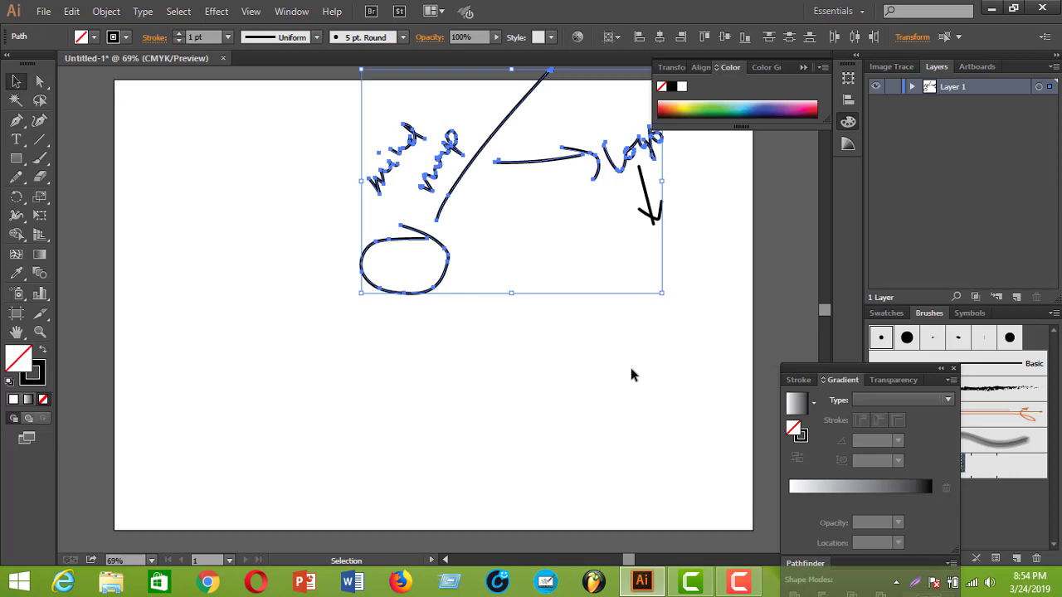
key(Delete)
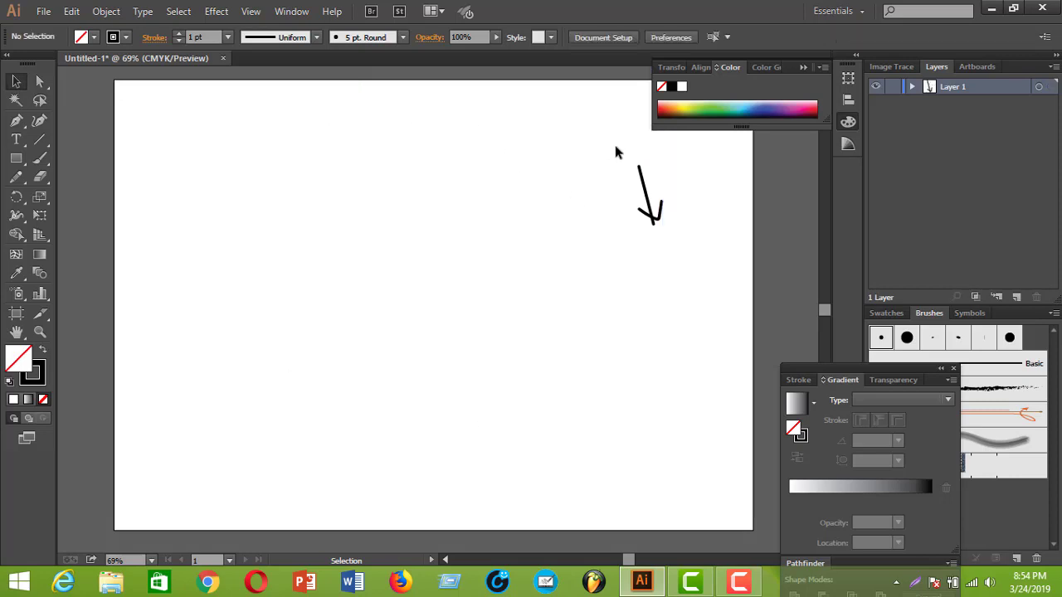
drag(615, 152, 697, 256)
key(Delete)
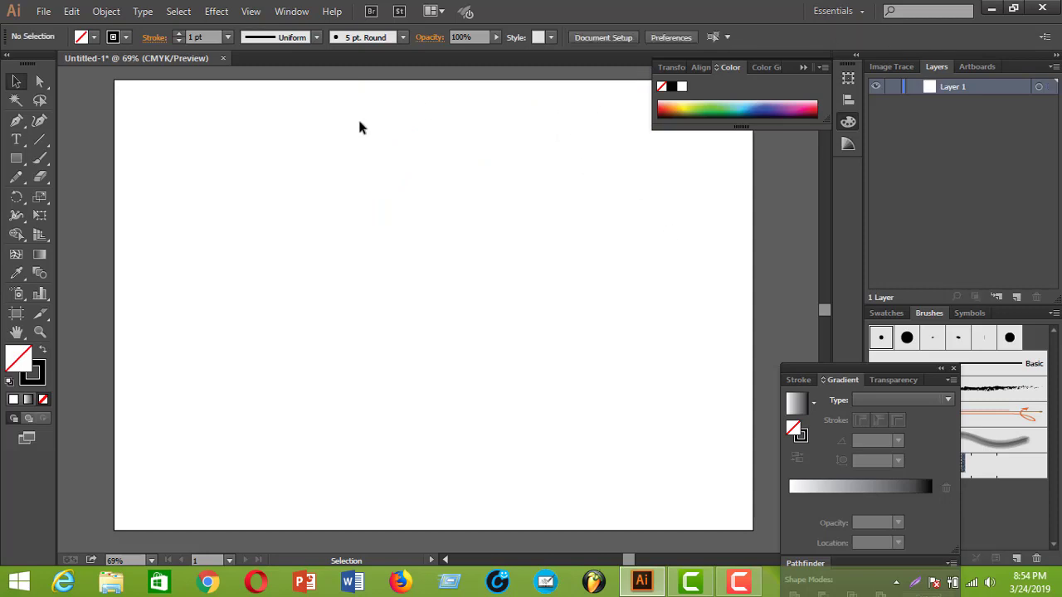
Handwrite "Typo → Logo" followed by another arrow near the artboard's upper-left corner with the Paintbrush
click(39, 158)
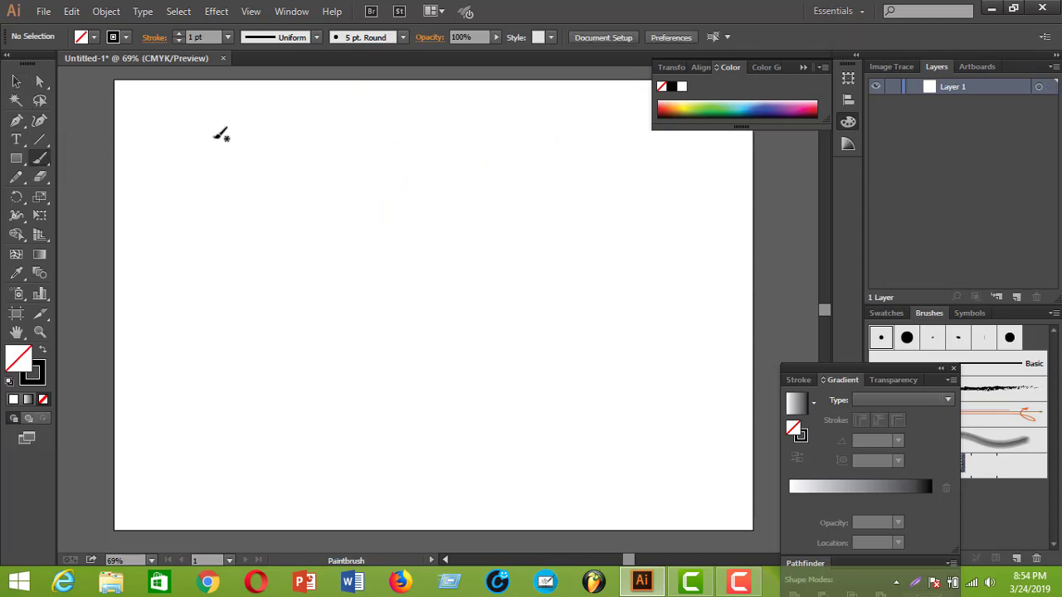
mouse_move(204, 117)
mouse_down()
mouse_move(209, 161)
mouse_move(217, 123)
mouse_move(222, 148)
mouse_up()
drag(229, 130, 222, 170)
mouse_move(235, 124)
mouse_down()
mouse_move(232, 158)
mouse_move(261, 118)
mouse_move(275, 134)
mouse_up()
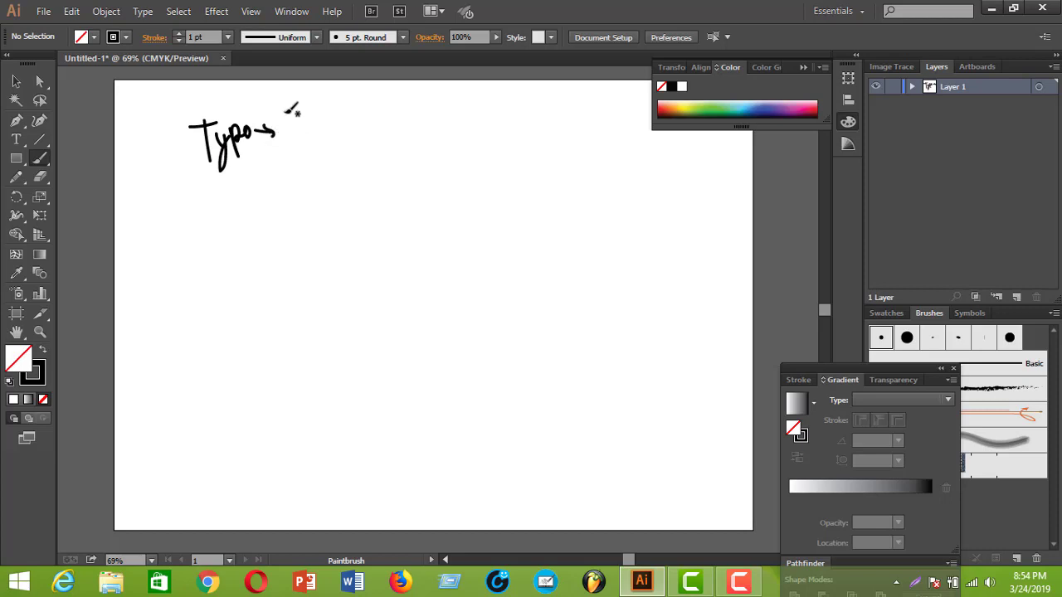
mouse_move(283, 112)
mouse_down()
mouse_move(283, 123)
mouse_move(310, 113)
mouse_move(325, 131)
mouse_move(345, 126)
mouse_up()
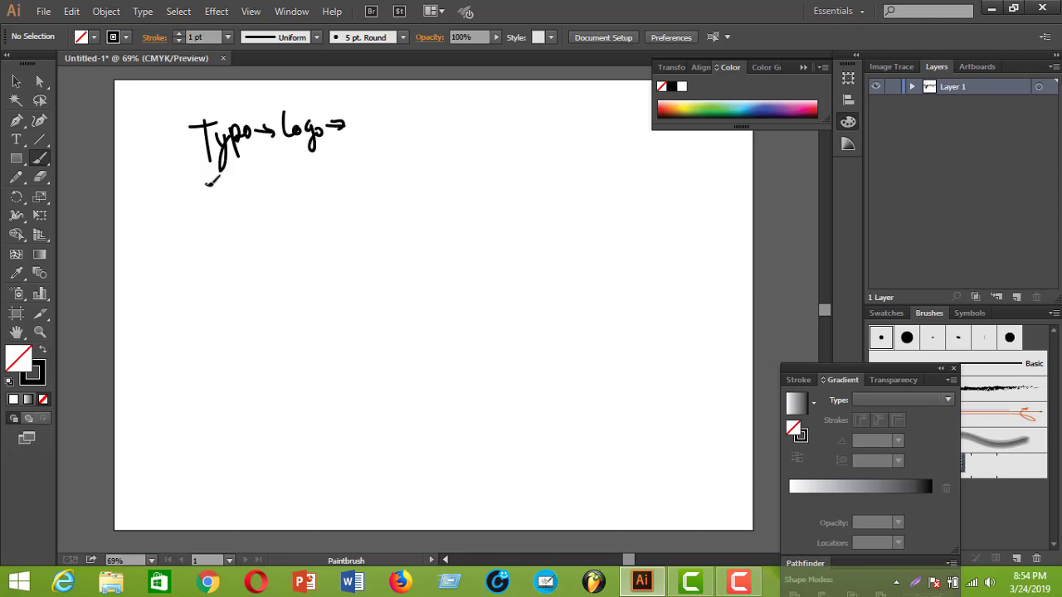
Below the "Typo → Logo" line, draw an arrow to a circled "C", another to the circled word "clean", and a final arrow
drag(206, 185, 256, 190)
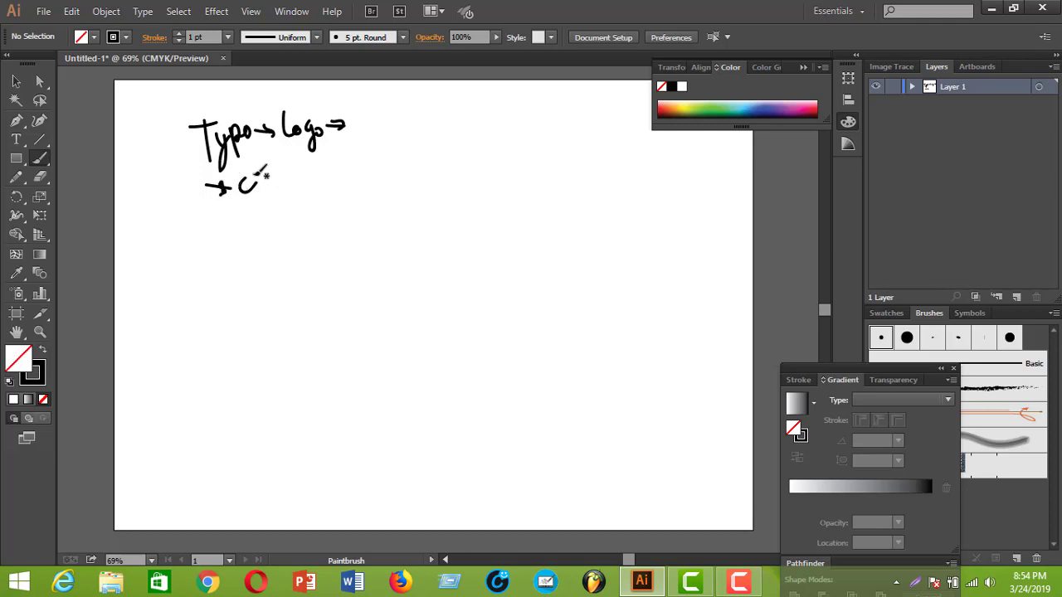
mouse_move(258, 162)
mouse_down()
mouse_move(232, 189)
mouse_move(253, 156)
mouse_move(300, 180)
mouse_move(292, 190)
mouse_up()
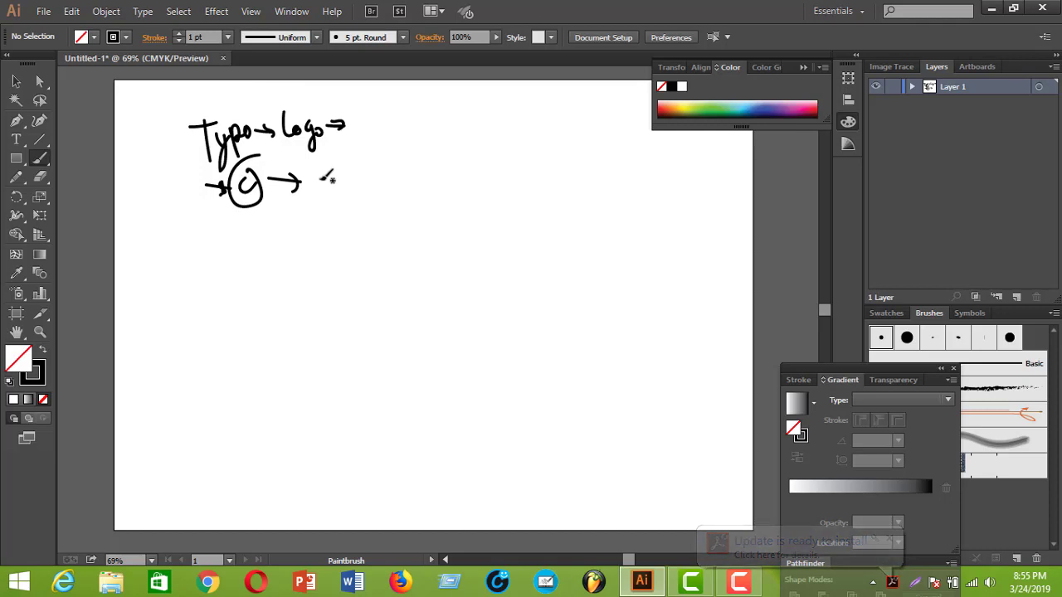
mouse_move(325, 172)
mouse_down()
mouse_move(363, 176)
mouse_move(374, 156)
mouse_move(338, 156)
mouse_move(308, 188)
mouse_up()
mouse_move(344, 143)
mouse_down()
mouse_move(412, 170)
mouse_move(449, 167)
mouse_move(435, 182)
mouse_up()
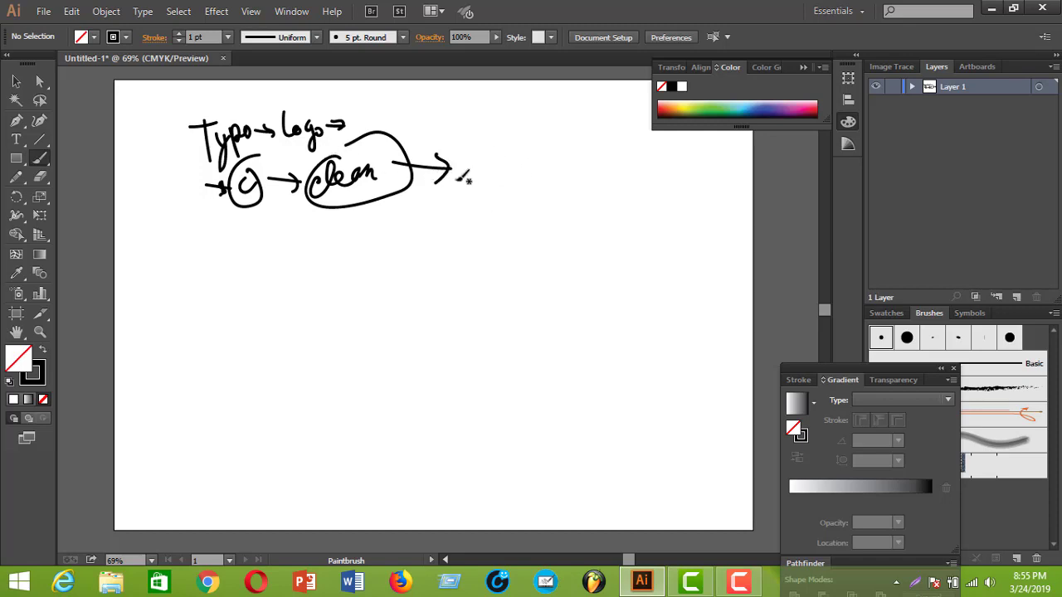
Draw a downward arrow from the line after "clean" and handwrite "women Logo" beneath it
mouse_move(431, 170)
mouse_down()
mouse_move(433, 214)
mouse_move(441, 203)
mouse_up()
drag(417, 240, 441, 242)
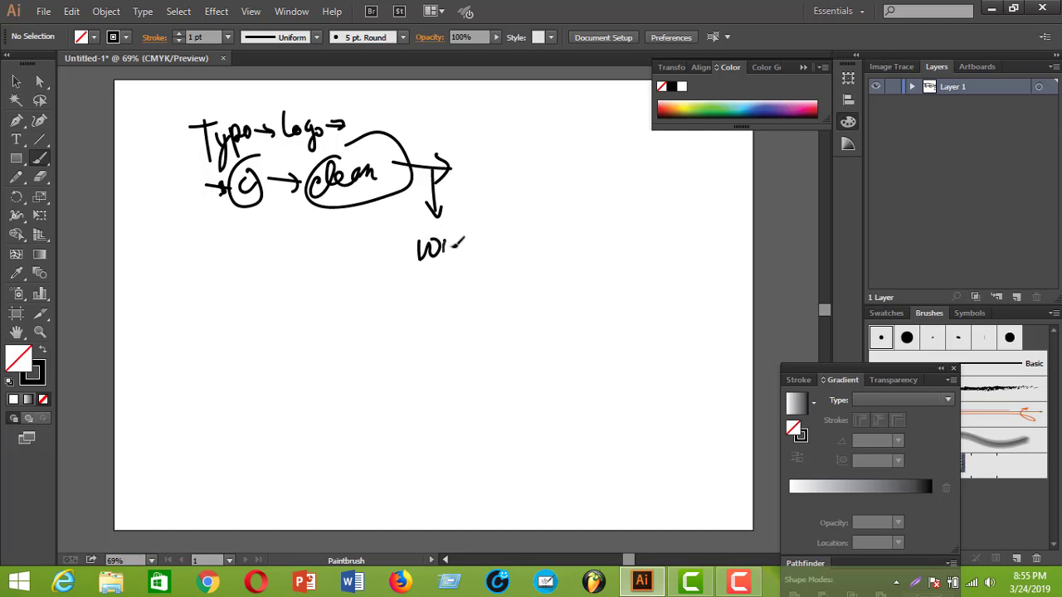
mouse_move(454, 245)
mouse_down()
mouse_move(493, 224)
mouse_move(516, 240)
mouse_move(561, 236)
mouse_move(582, 207)
mouse_up()
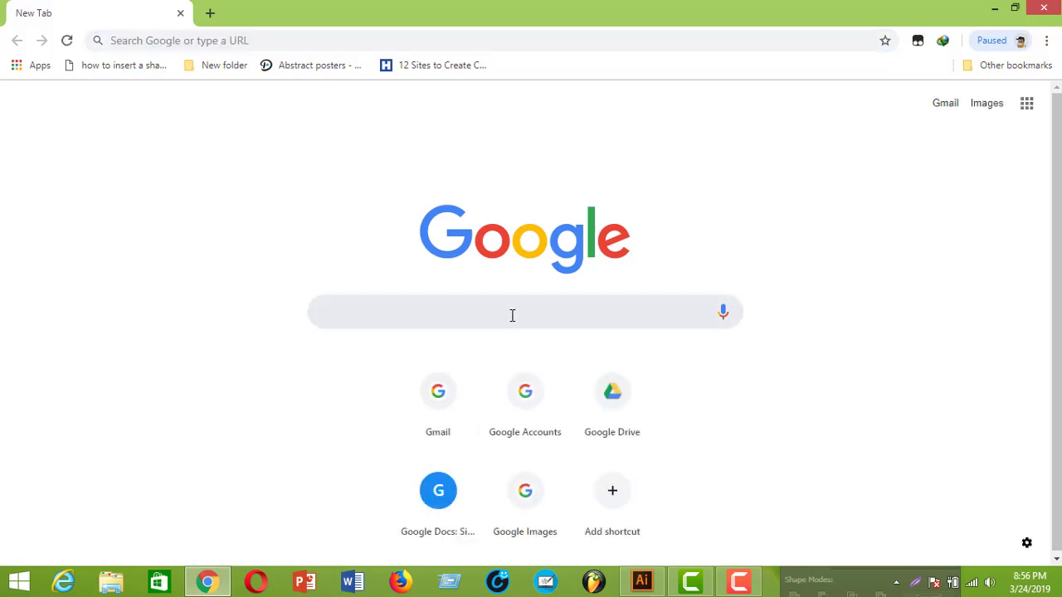
Search Google Images in Chrome for "women logo"
text(wo)
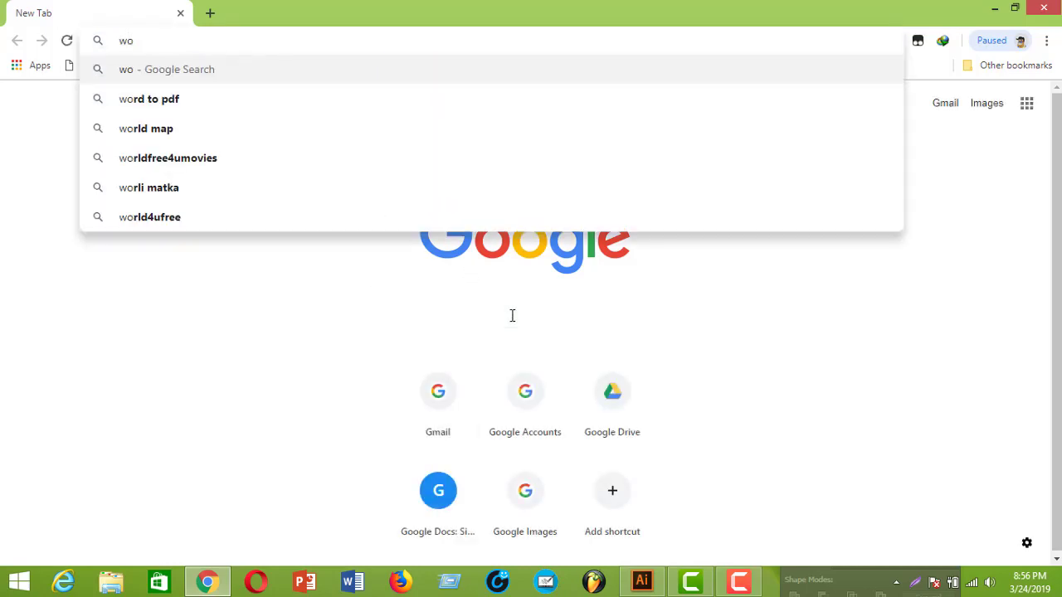
text(men)
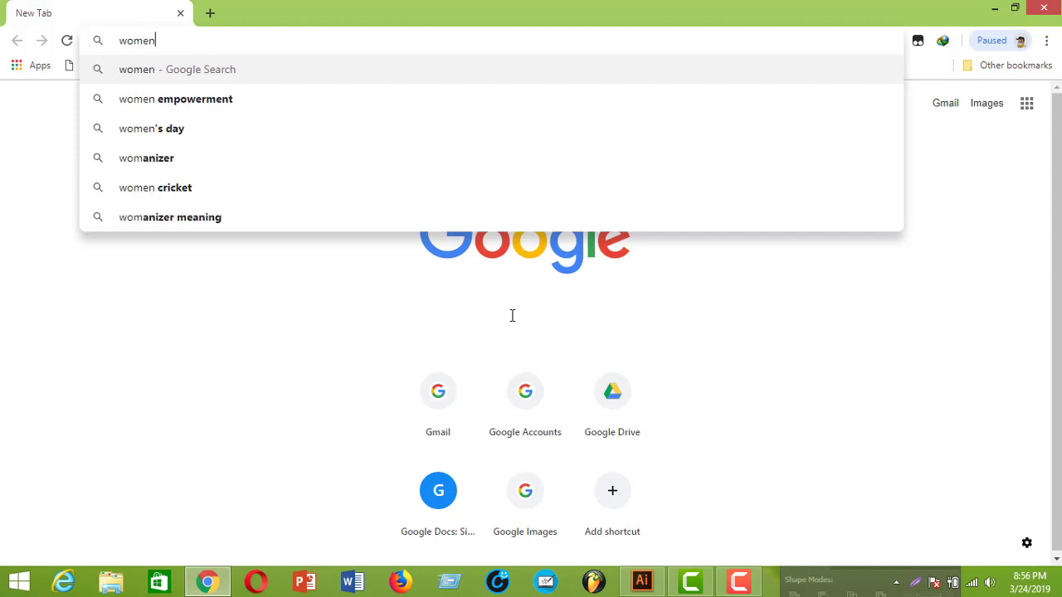
text( logo)
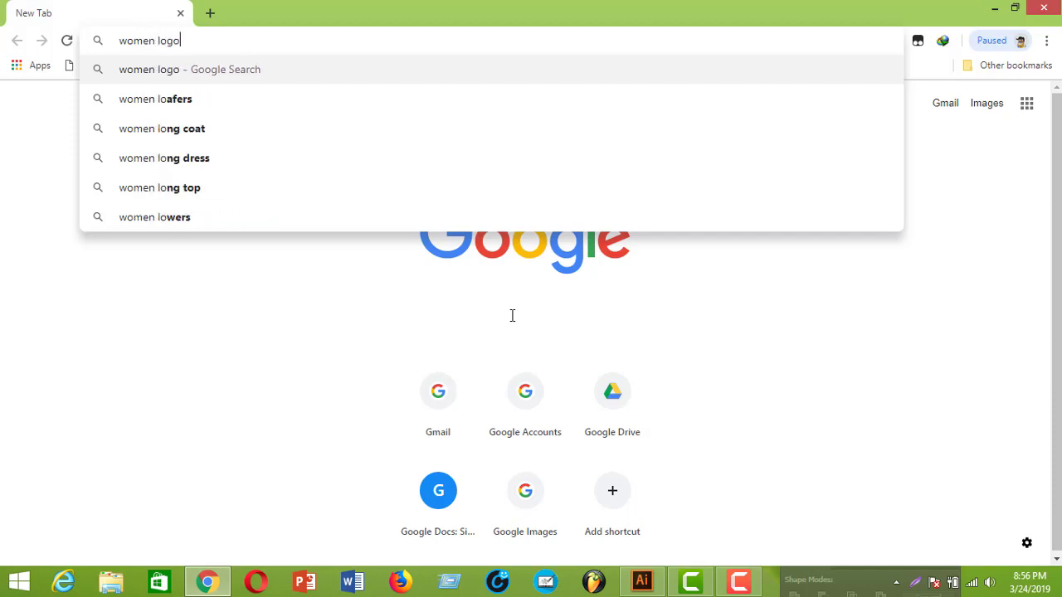
key(Return)
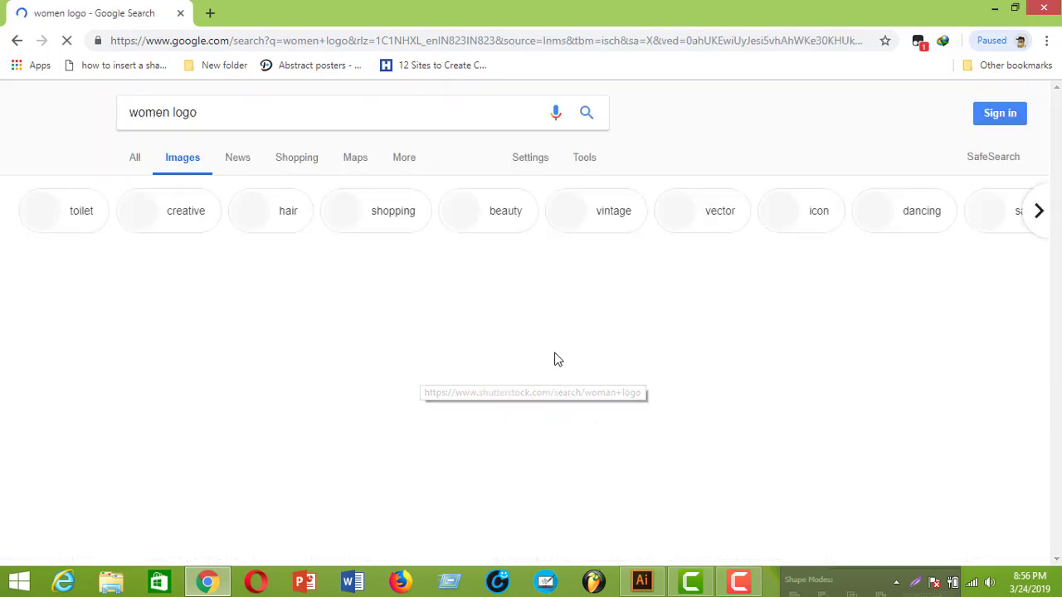
Examine the women logo image results for design ideas, including a larger preview of the Women Owned logo
scroll(486, 371, down, 1)
scroll(498, 377, down, 1)
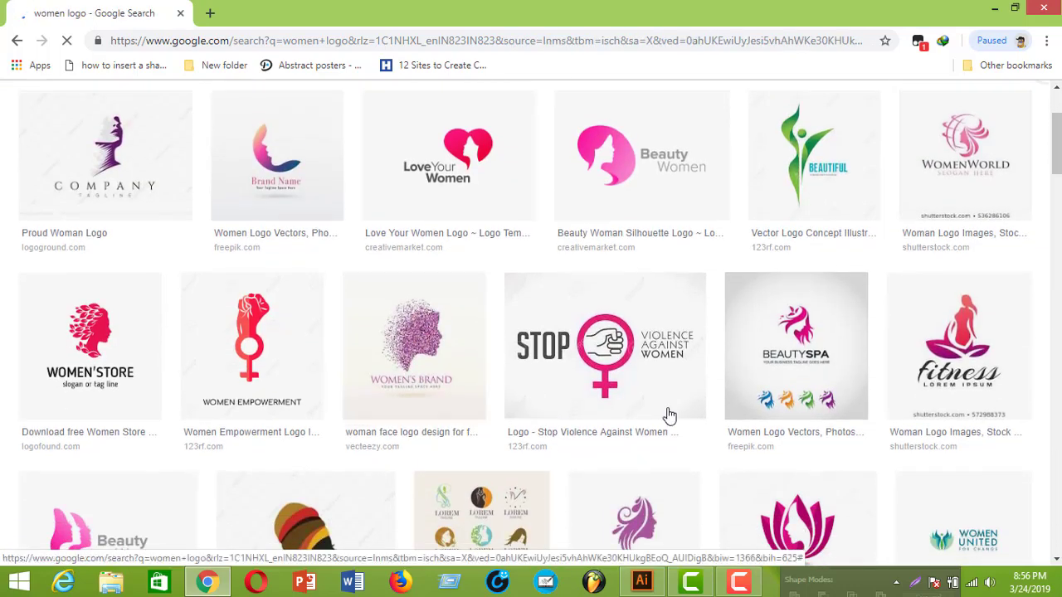
scroll(612, 383, up, 1)
scroll(581, 378, up, 1)
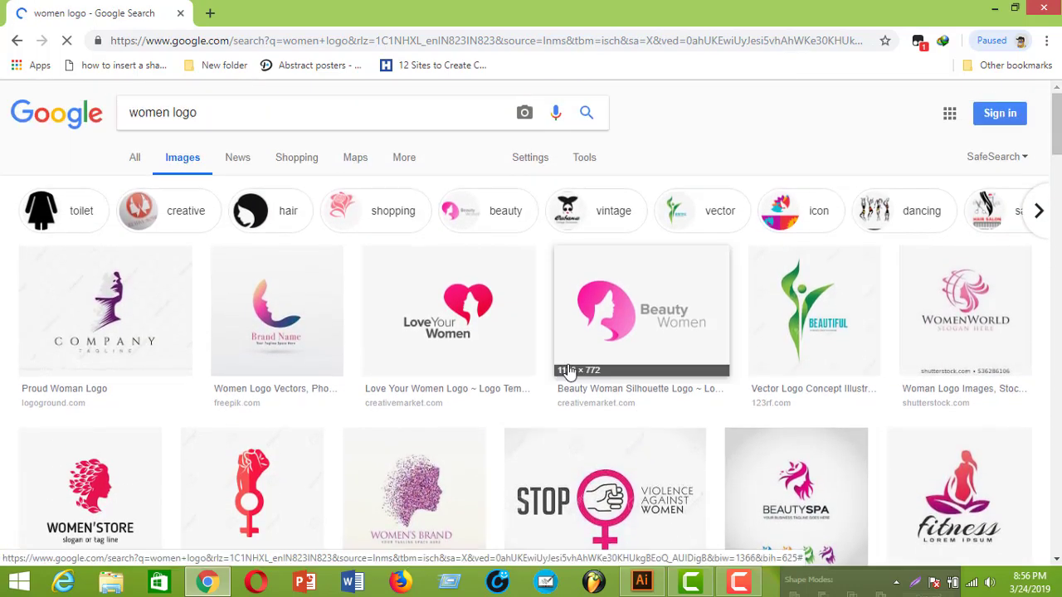
scroll(548, 348, down, 3)
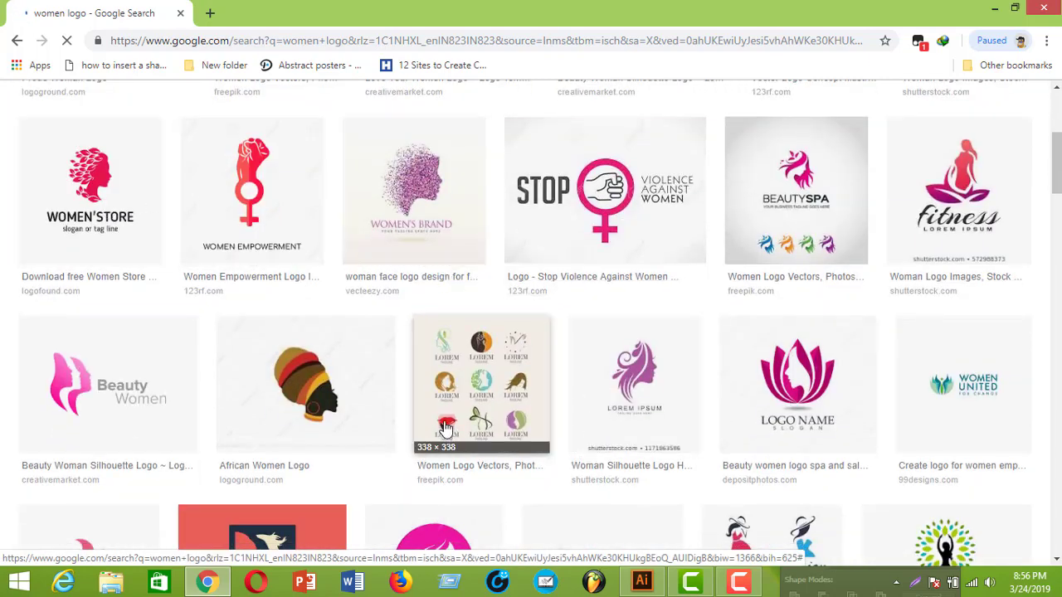
scroll(431, 389, down, 3)
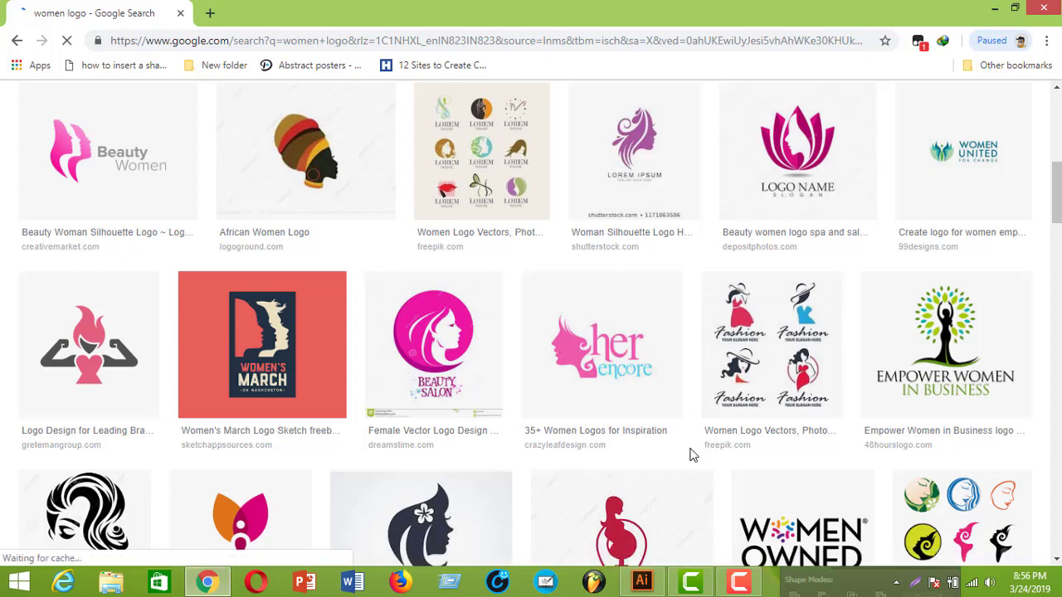
scroll(688, 444, down, 5)
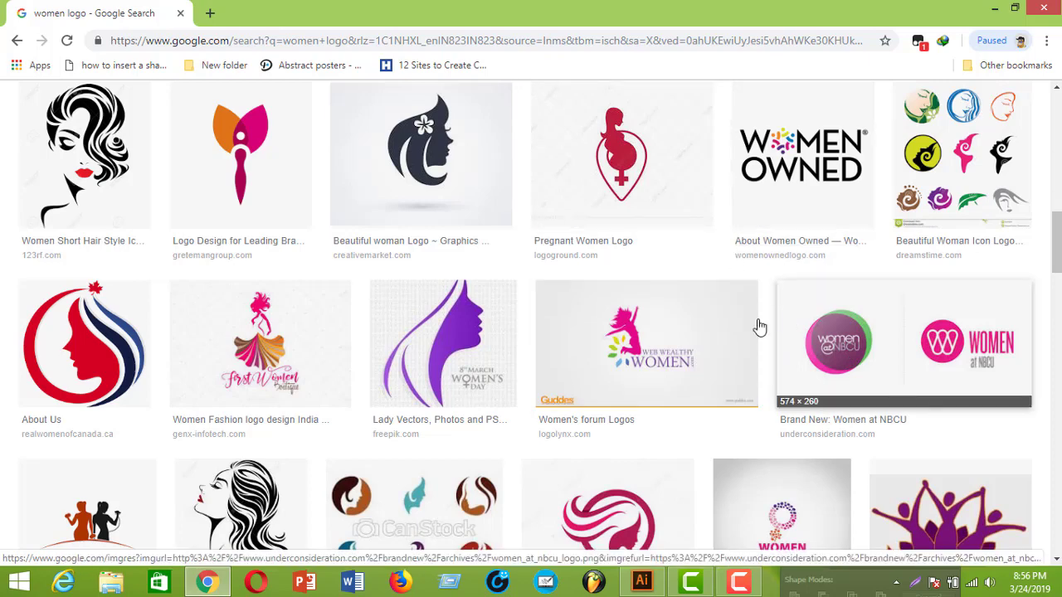
click(791, 183)
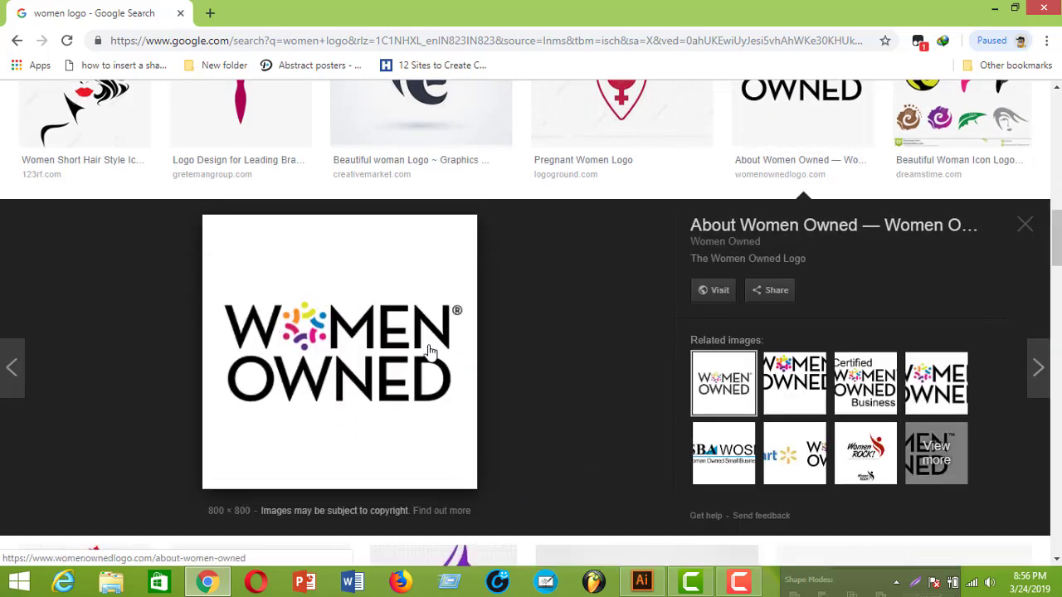
scroll(371, 358, up, 4)
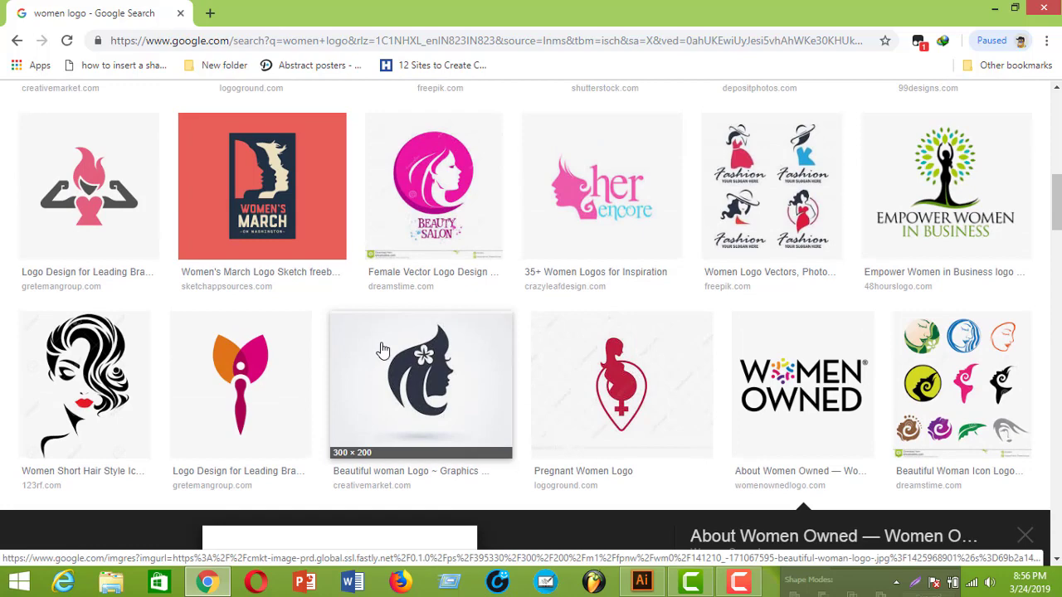
Switch back to Illustrator and handwrite "women" in the lower middle of the artboard, circled with an arrow pointing away to the right
click(641, 581)
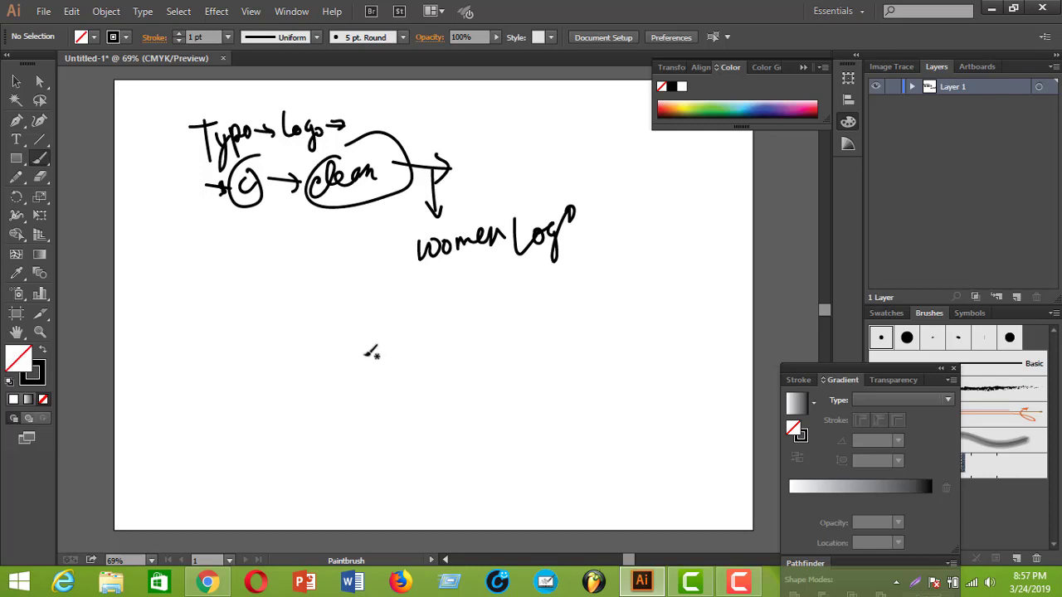
mouse_move(364, 351)
mouse_down()
mouse_move(390, 357)
mouse_move(416, 337)
mouse_move(440, 340)
mouse_move(437, 352)
mouse_up()
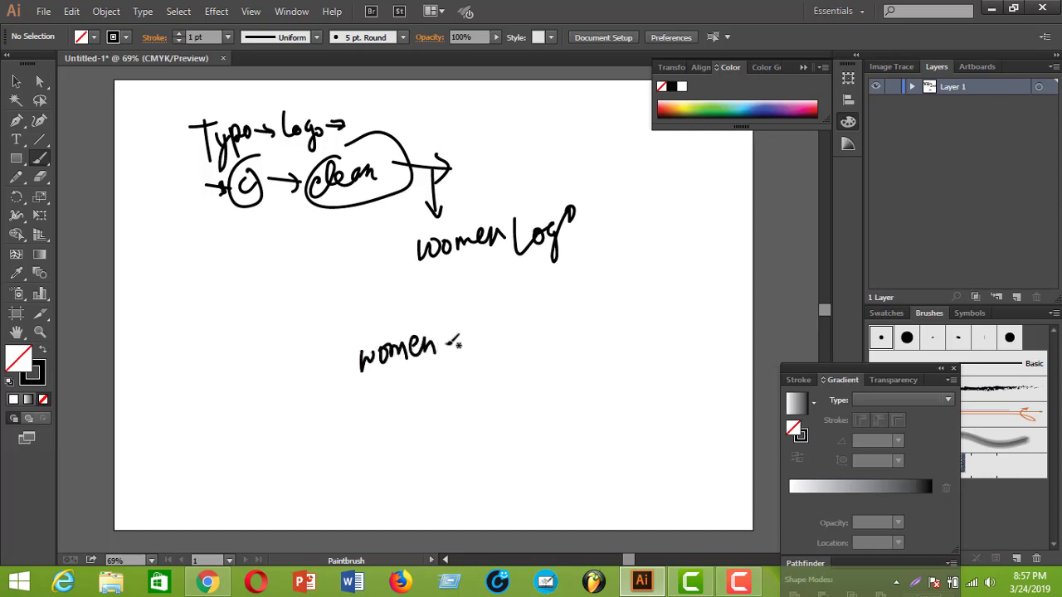
mouse_move(345, 340)
mouse_down()
mouse_move(409, 318)
mouse_move(450, 353)
mouse_move(359, 396)
mouse_move(383, 336)
mouse_move(489, 346)
mouse_up()
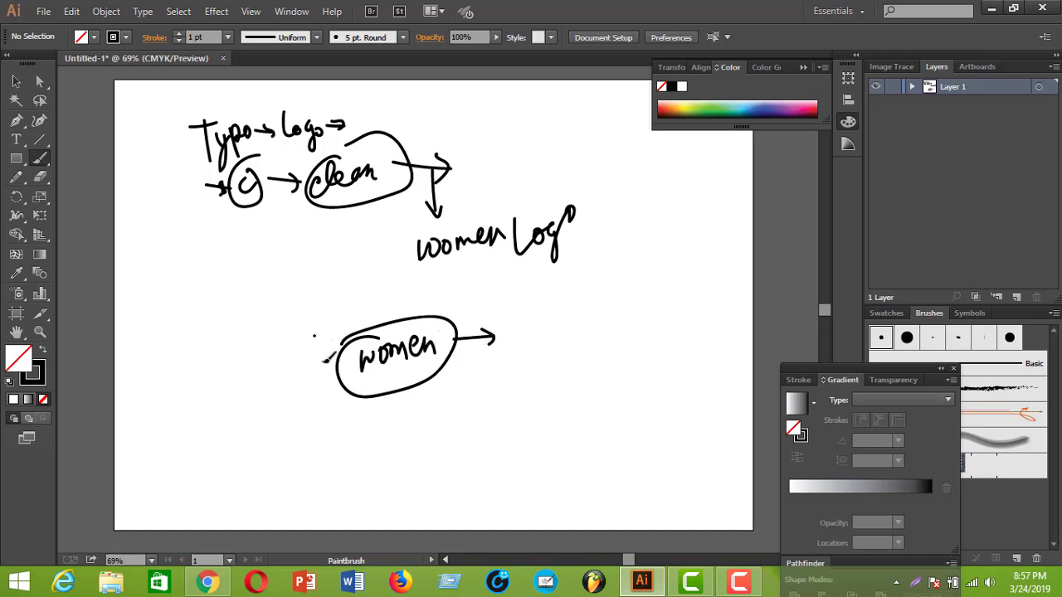
Handwrite "typographic Logo" slanting upward along the top of the circled word "women"
drag(319, 329, 317, 362)
drag(305, 347, 331, 347)
drag(337, 330, 329, 362)
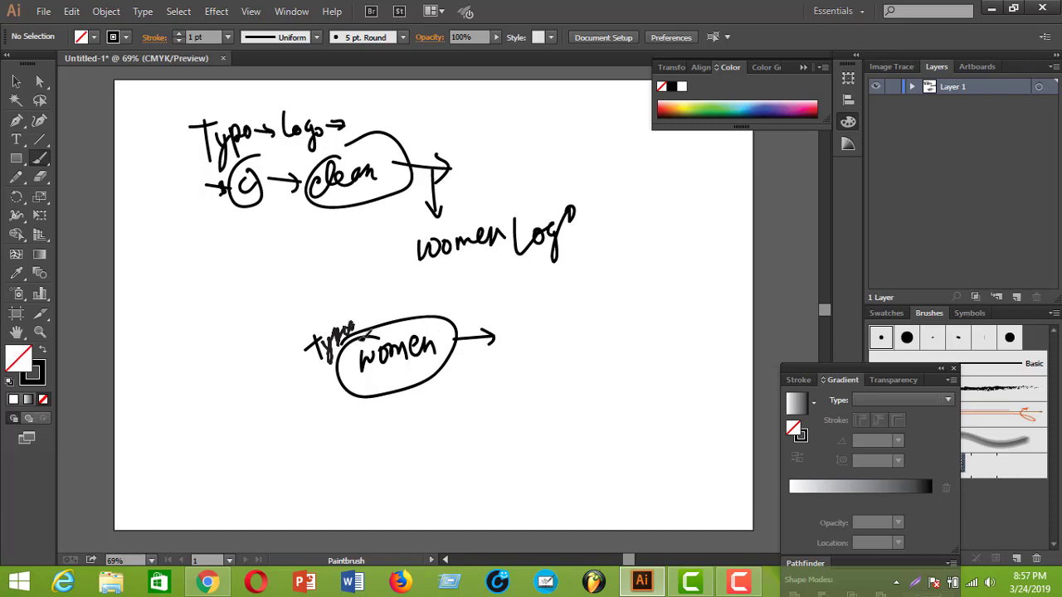
mouse_move(356, 328)
mouse_down()
mouse_move(382, 304)
mouse_move(394, 316)
mouse_move(398, 298)
mouse_move(430, 280)
mouse_move(412, 317)
mouse_move(461, 273)
mouse_up()
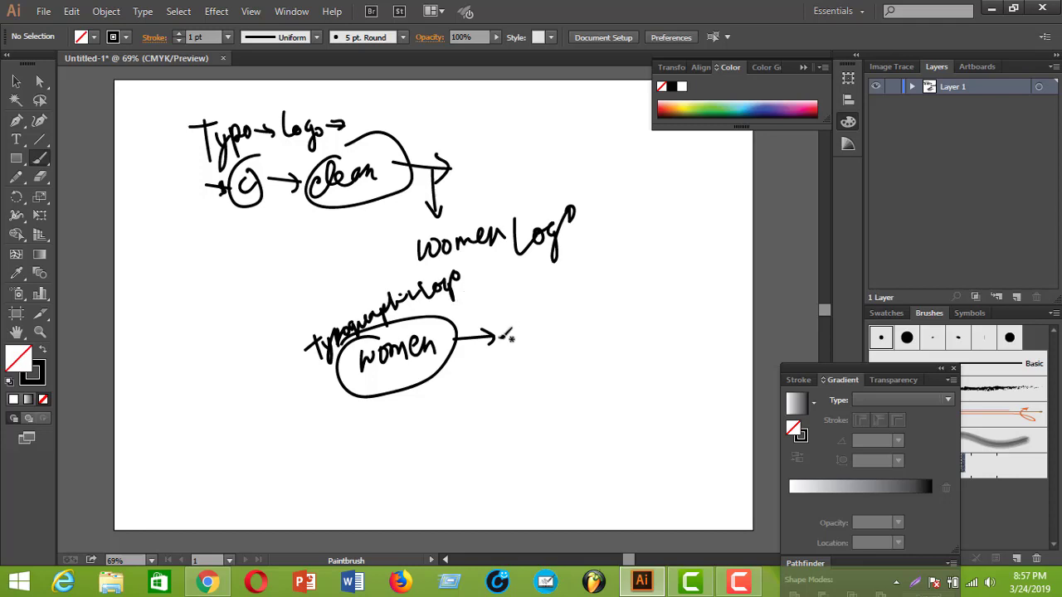
Draw a slanted divider beside the circled "women" and handwrite underlined "men" and "women" on either side, joined by a curved arrow
drag(534, 308, 552, 406)
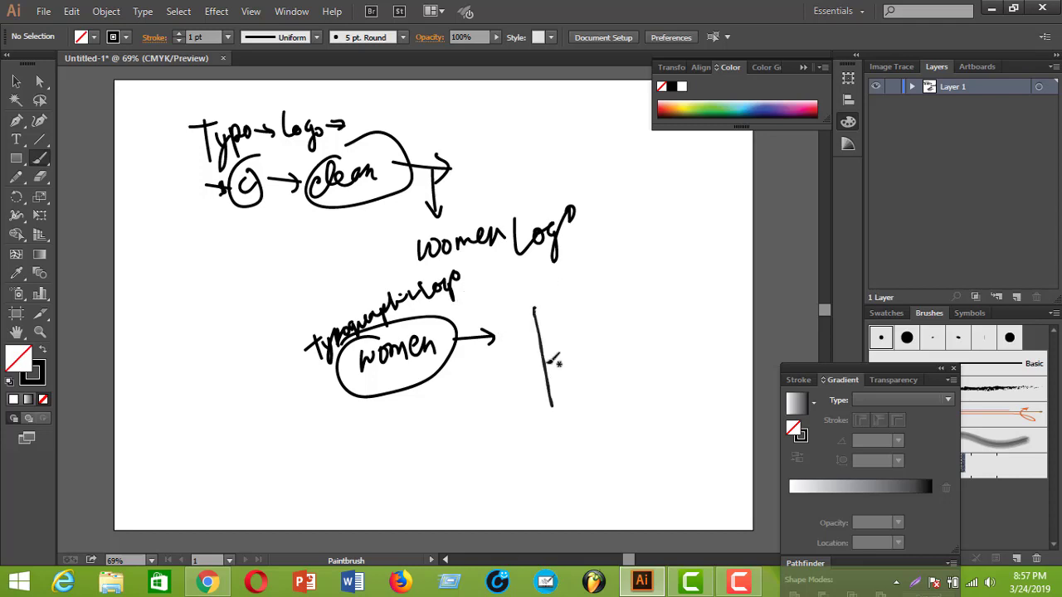
mouse_move(497, 322)
mouse_down()
mouse_move(545, 292)
mouse_move(573, 303)
mouse_move(661, 246)
mouse_up()
drag(552, 319, 677, 275)
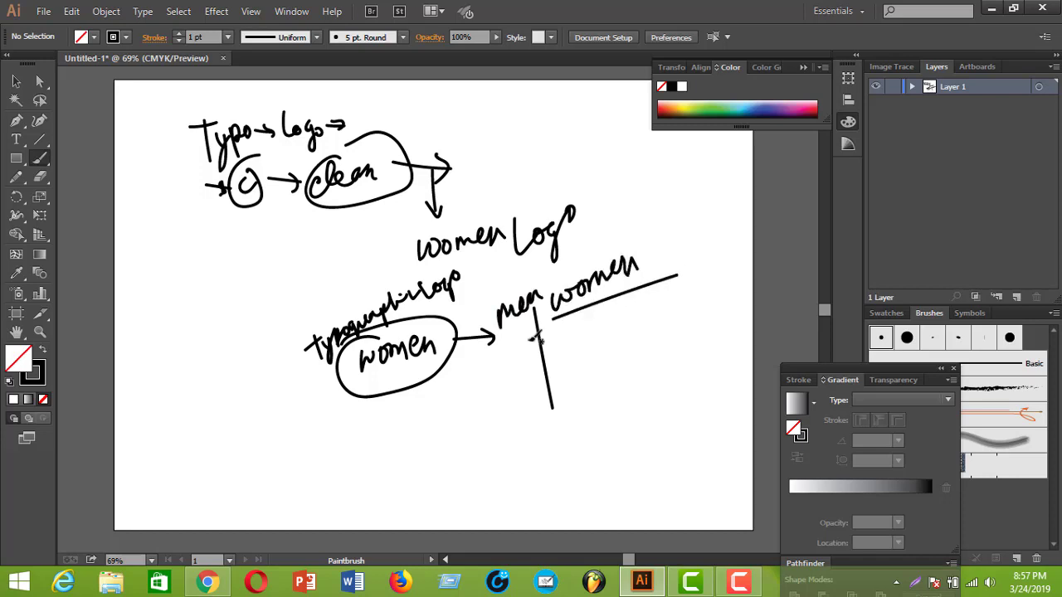
drag(507, 333, 591, 315)
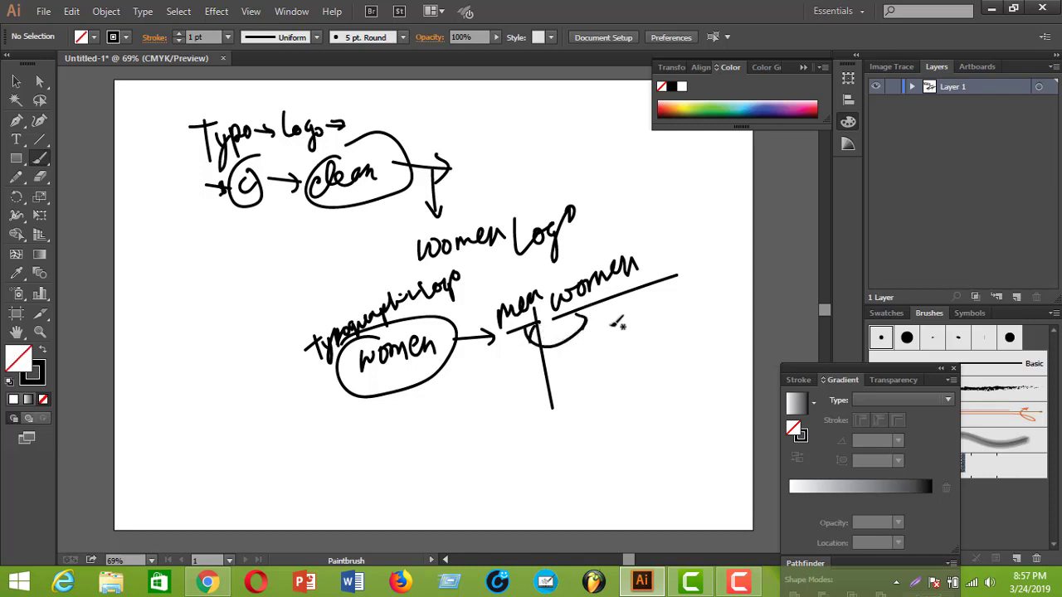
Draw a second divider below the slanted "women" and handwrite an underlined "body" beside it with an arrow pointing down
drag(615, 297, 612, 365)
mouse_move(629, 320)
mouse_down()
mouse_move(657, 306)
mouse_move(677, 318)
mouse_move(656, 347)
mouse_up()
mouse_move(715, 314)
mouse_down()
mouse_move(637, 345)
mouse_move(682, 367)
mouse_move(691, 351)
mouse_up()
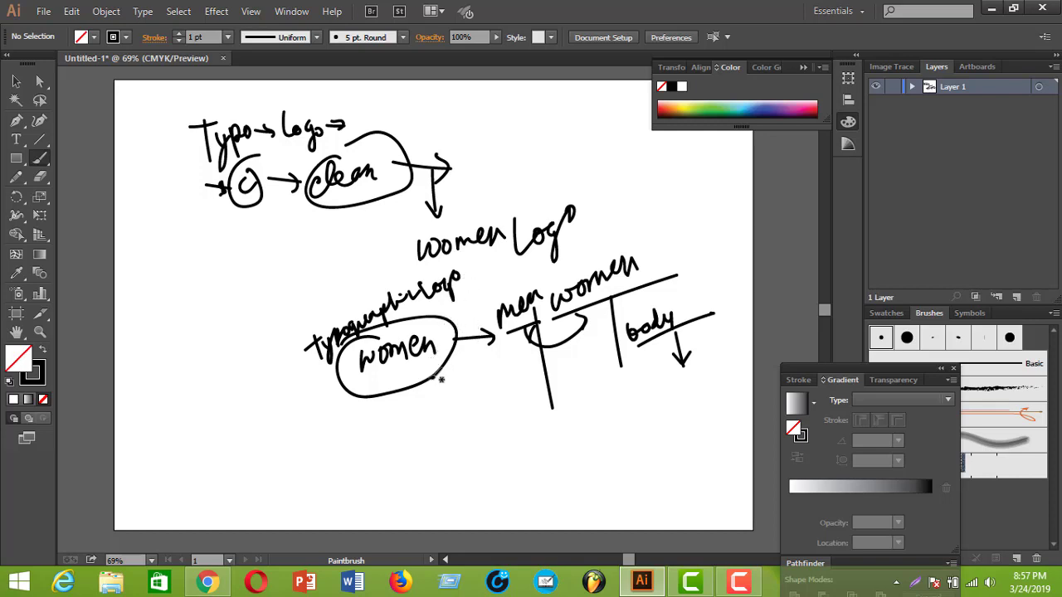
Draw an arrow from the circled "women" to a circled "men", leading on to a circled "body" and the word "what"
mouse_move(427, 376)
mouse_down()
mouse_move(473, 408)
mouse_move(465, 423)
mouse_up()
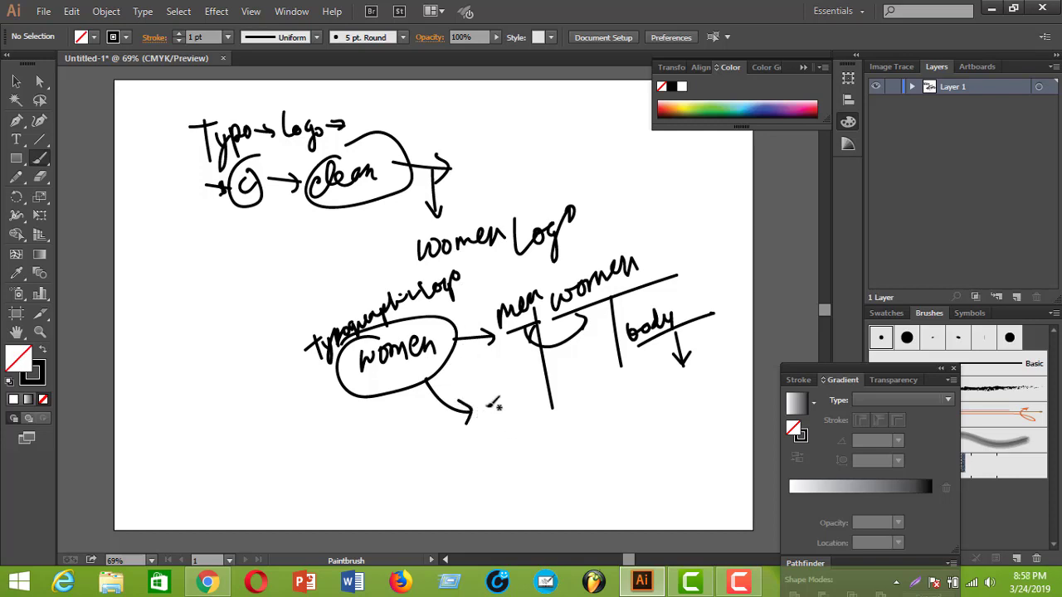
mouse_move(488, 406)
mouse_down()
mouse_move(526, 400)
mouse_move(503, 386)
mouse_move(527, 433)
mouse_move(498, 383)
mouse_up()
mouse_move(543, 421)
mouse_down()
mouse_move(591, 418)
mouse_move(582, 414)
mouse_move(598, 431)
mouse_move(646, 420)
mouse_up()
mouse_move(624, 378)
mouse_down()
mouse_move(651, 420)
mouse_move(609, 462)
mouse_move(656, 429)
mouse_move(660, 444)
mouse_move(681, 414)
mouse_move(707, 401)
mouse_up()
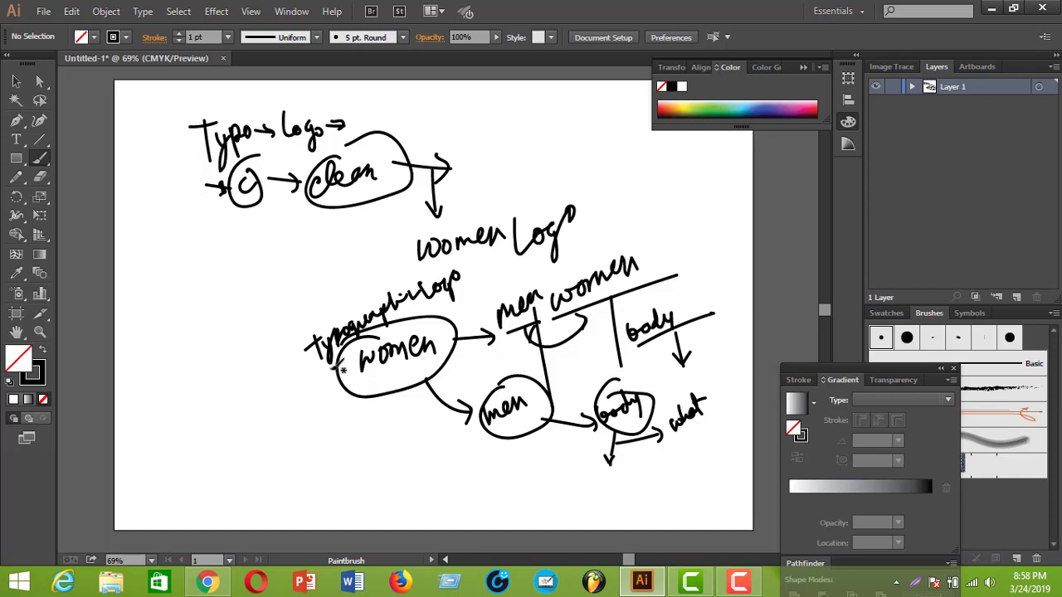
Draw a branch leftward from the circled "women" to circled, framed letters "W" and "O", with an arrow to a circled "men"
mouse_move(274, 352)
mouse_down()
mouse_move(231, 351)
mouse_move(239, 340)
mouse_up()
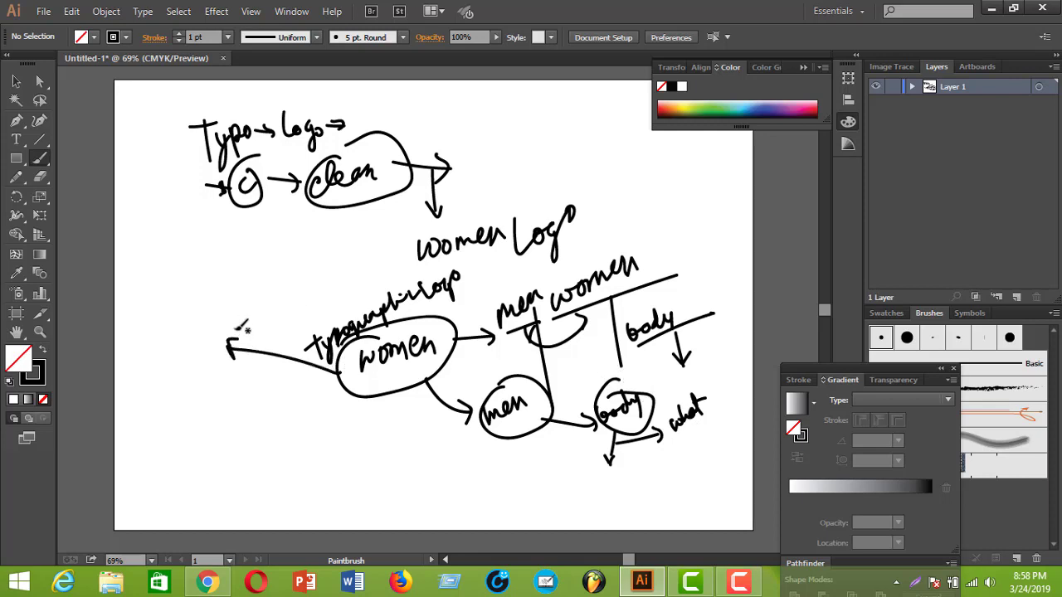
mouse_move(204, 304)
mouse_down()
mouse_move(233, 314)
mouse_move(247, 261)
mouse_move(237, 256)
mouse_move(260, 278)
mouse_move(251, 262)
mouse_move(240, 313)
mouse_move(205, 344)
mouse_move(270, 266)
mouse_move(236, 240)
mouse_move(186, 322)
mouse_move(207, 352)
mouse_up()
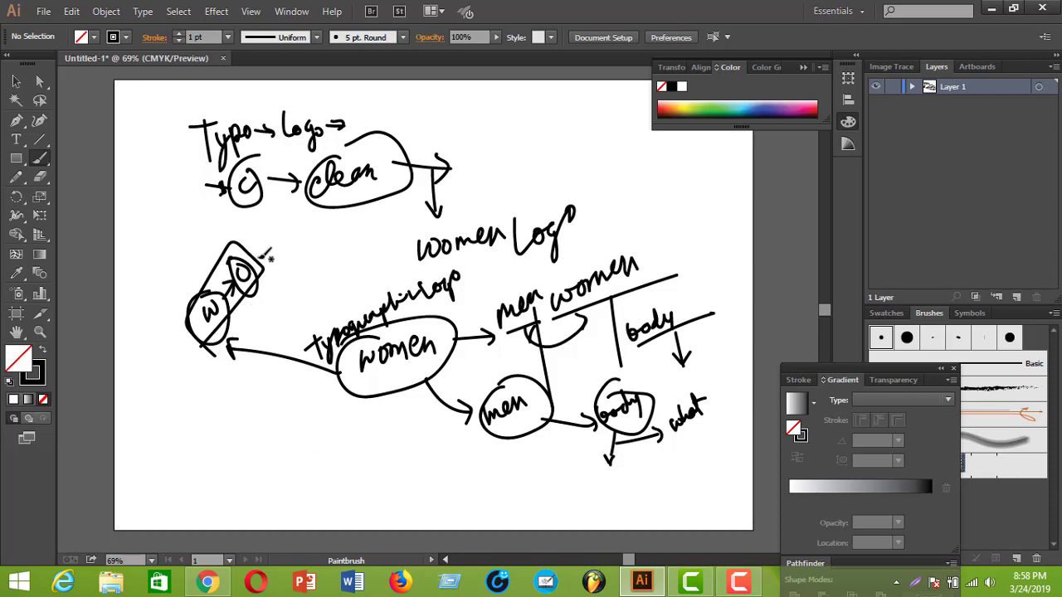
mouse_move(252, 261)
mouse_down()
mouse_move(380, 226)
mouse_move(332, 241)
mouse_move(355, 233)
mouse_move(365, 251)
mouse_up()
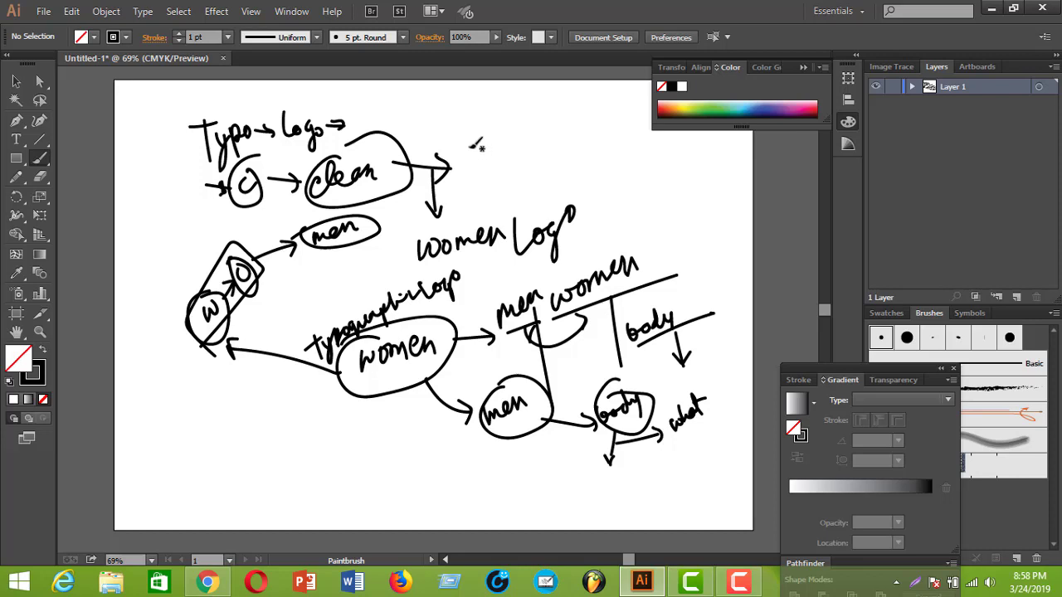
Handwrite an underlined "women" beside "clean", separate its W from the boxed remaining letters, and sketch a framed, rounded W with two dots nearby
mouse_move(477, 138)
mouse_down()
mouse_move(486, 165)
mouse_move(498, 135)
mouse_move(550, 146)
mouse_move(594, 138)
mouse_up()
drag(475, 170, 598, 158)
drag(509, 167, 509, 203)
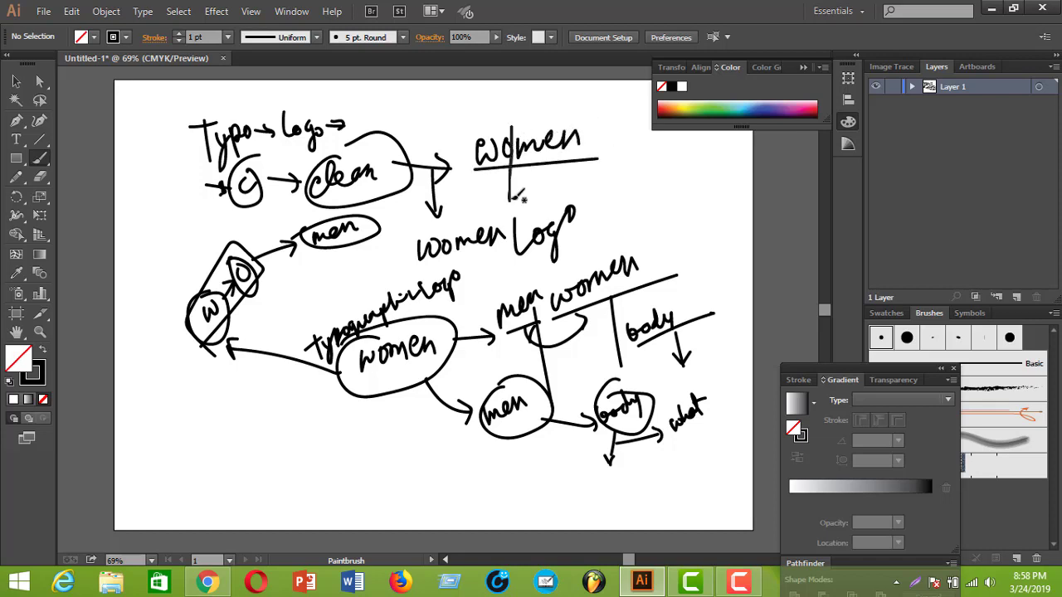
mouse_move(509, 129)
mouse_down()
mouse_move(598, 122)
mouse_move(597, 181)
mouse_up()
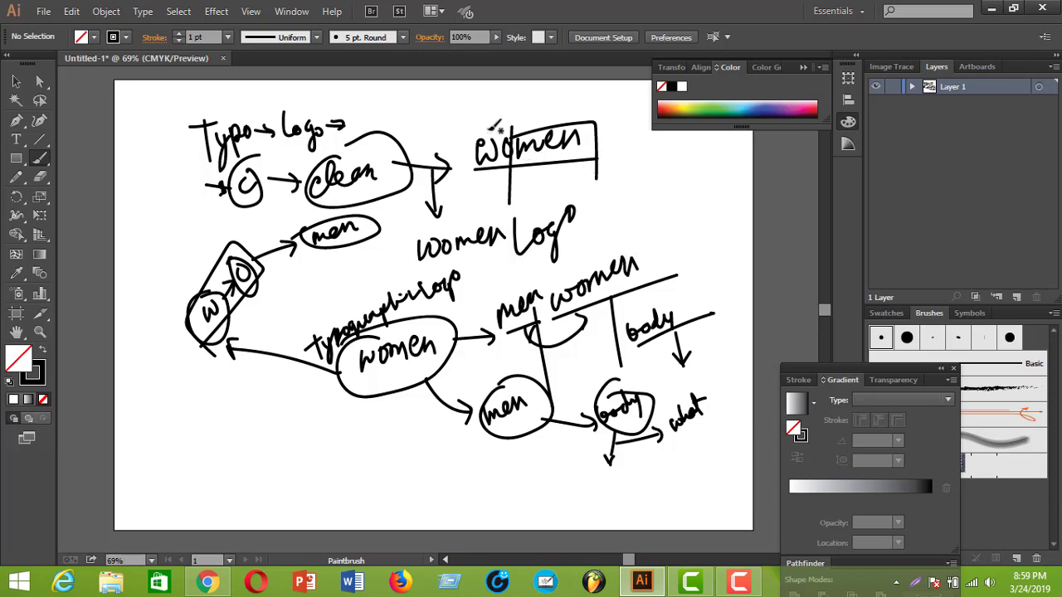
drag(491, 132, 506, 103)
mouse_move(628, 186)
mouse_down()
mouse_move(646, 212)
mouse_move(656, 192)
mouse_move(706, 175)
mouse_move(702, 270)
mouse_move(723, 216)
mouse_up()
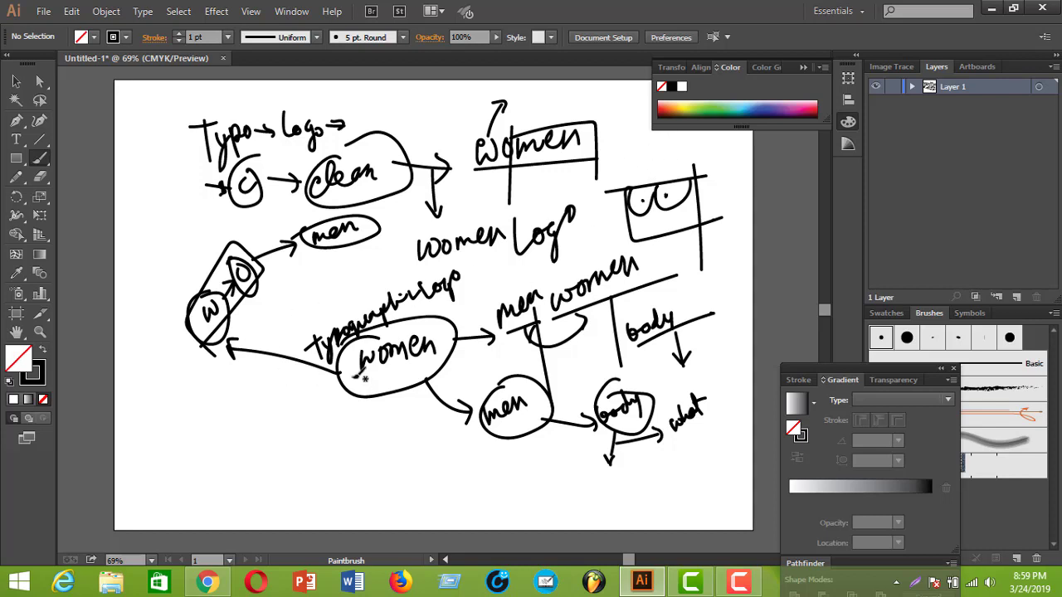
Draw an arrow down-left from the circled "women" to a circled "men", with another arrow to an underlined "women"
mouse_move(353, 382)
mouse_down()
mouse_move(326, 420)
mouse_move(335, 421)
mouse_up()
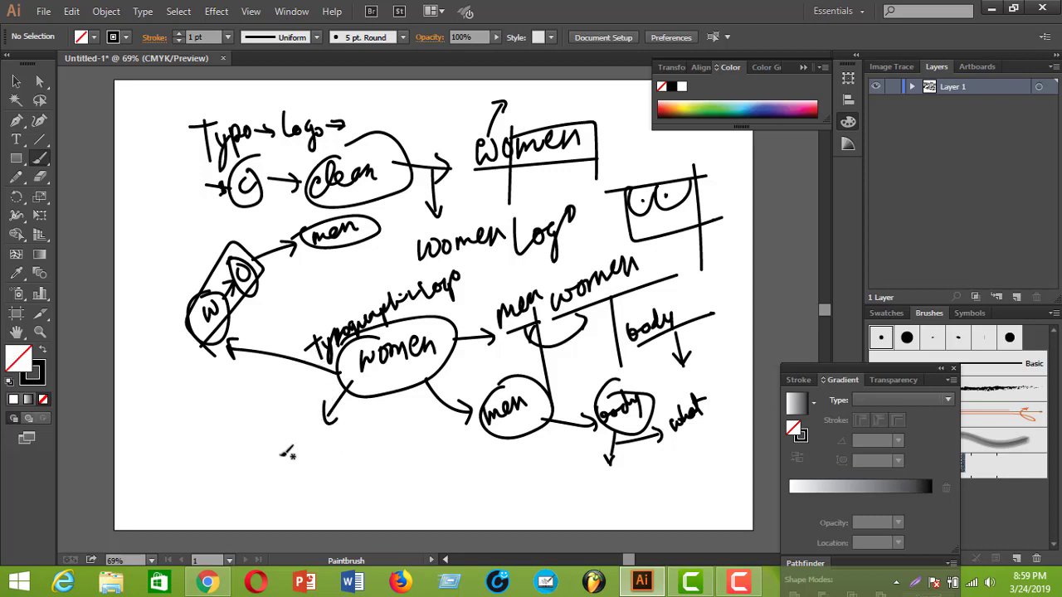
mouse_move(311, 463)
mouse_down()
mouse_move(324, 444)
mouse_move(357, 431)
mouse_move(295, 448)
mouse_move(364, 433)
mouse_move(400, 453)
mouse_move(398, 465)
mouse_move(489, 432)
mouse_up()
drag(429, 470, 526, 431)
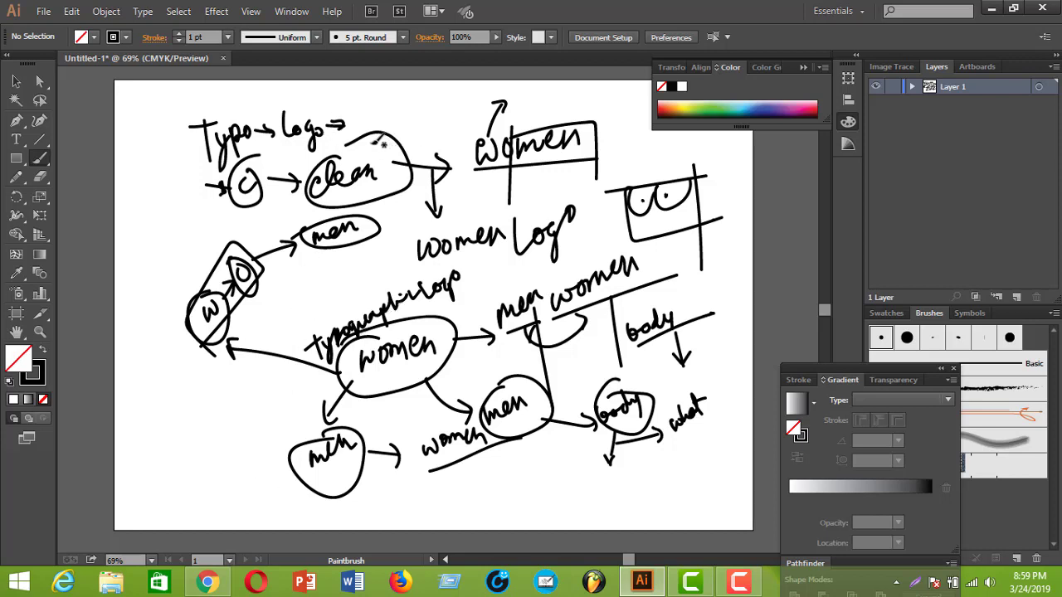
Draw an arrow up from "clean", underline "women" in "women Logo", and frame "Logo" with separating lines
mouse_move(383, 143)
mouse_down()
mouse_move(415, 121)
mouse_move(398, 124)
mouse_move(413, 131)
mouse_up()
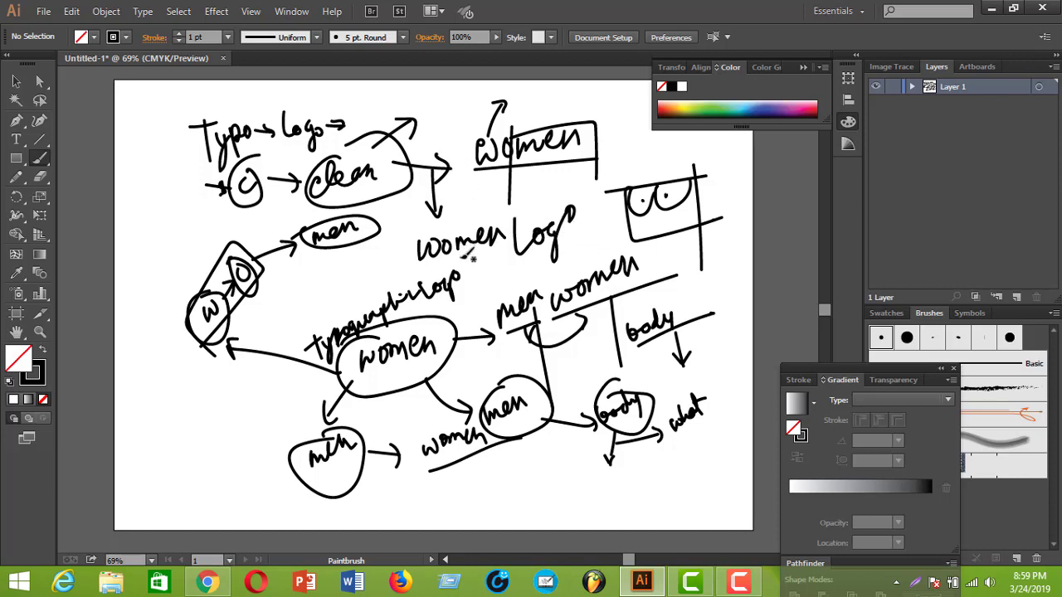
mouse_move(420, 265)
mouse_down()
mouse_move(531, 242)
mouse_move(506, 286)
mouse_up()
drag(509, 222, 579, 257)
drag(495, 283, 610, 249)
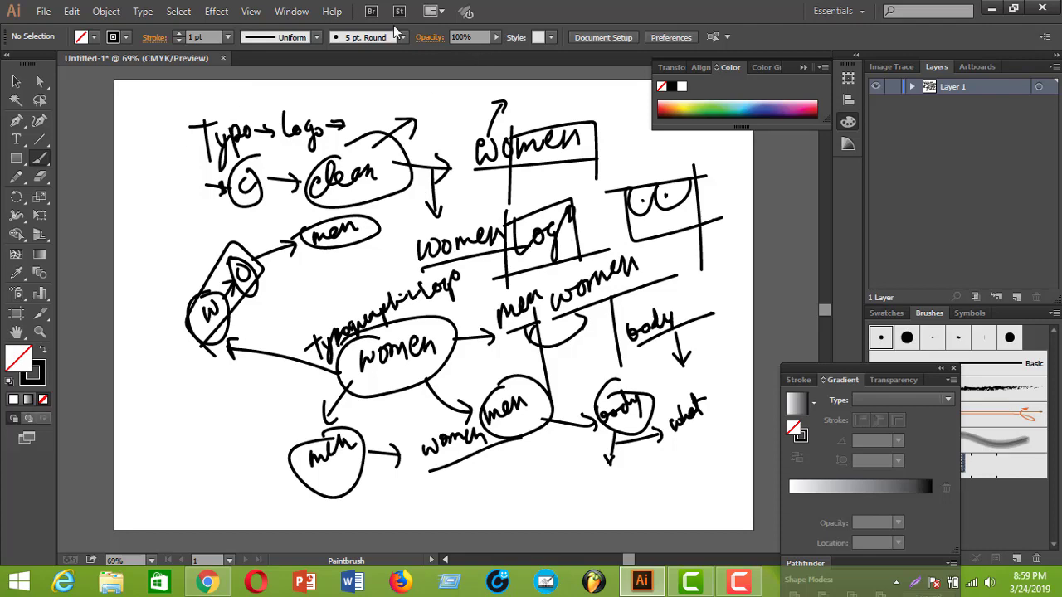
Create a new A3 landscape document and handwrite an underlined "women" in the upper part of its artboard
click(43, 10)
click(45, 28)
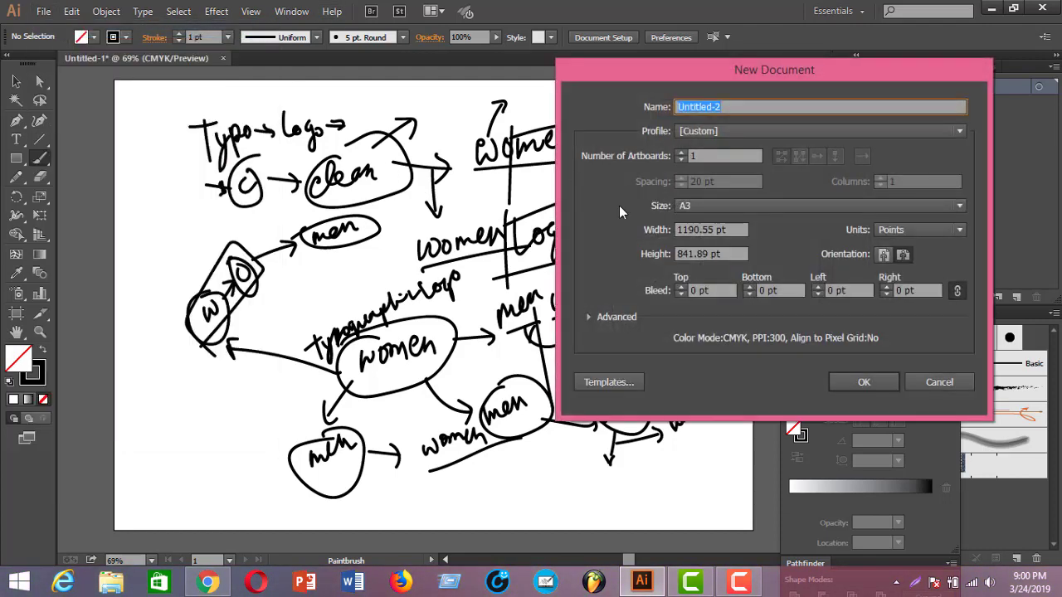
click(863, 382)
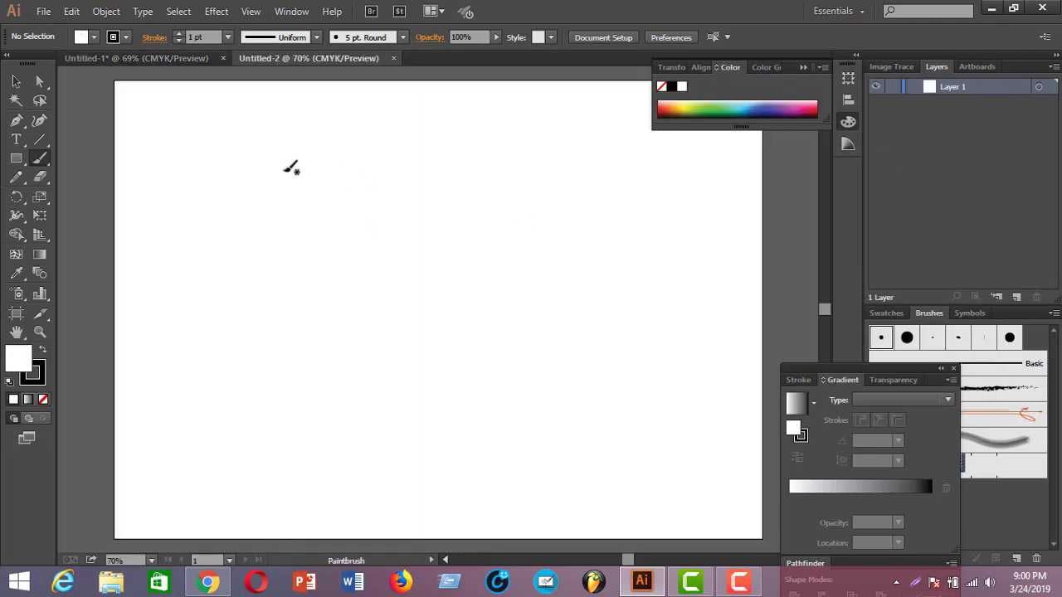
mouse_move(286, 186)
mouse_down()
mouse_move(302, 207)
mouse_move(316, 183)
mouse_move(349, 178)
mouse_move(367, 192)
mouse_move(386, 165)
mouse_move(413, 191)
mouse_up()
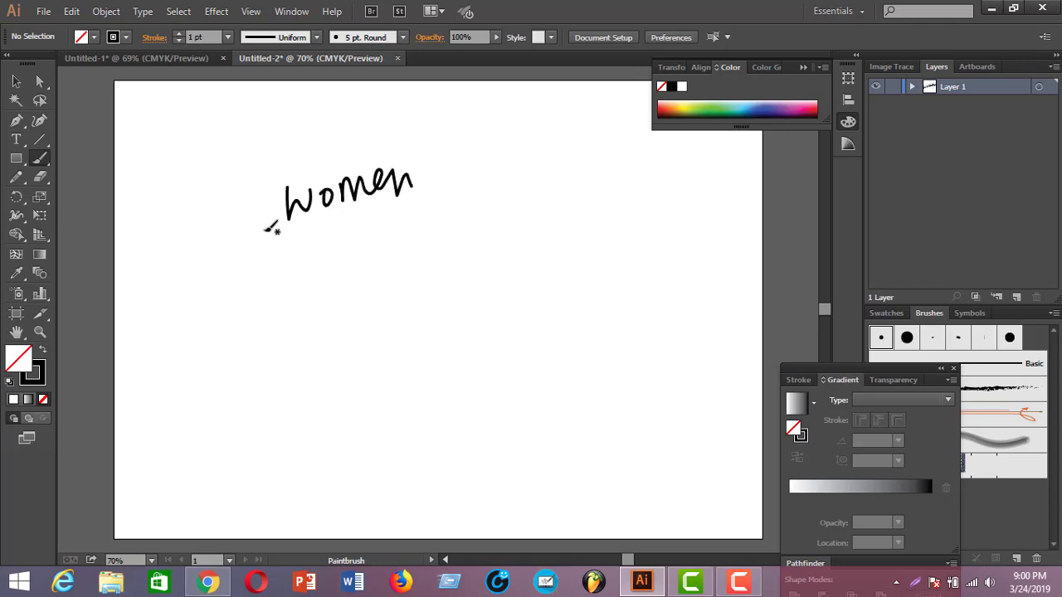
drag(264, 231, 480, 177)
Draw an arrow down to a stylised "women" with a dotted W, a smiley-face O and dots above the M, underscored by a long slanted line
mouse_move(294, 286)
mouse_down()
mouse_move(321, 296)
mouse_move(325, 341)
mouse_move(332, 321)
mouse_move(351, 351)
mouse_move(342, 325)
mouse_move(381, 331)
mouse_move(380, 297)
mouse_move(380, 326)
mouse_move(406, 309)
mouse_move(414, 283)
mouse_move(429, 306)
mouse_move(430, 284)
mouse_move(459, 290)
mouse_up()
click(379, 312)
click(416, 267)
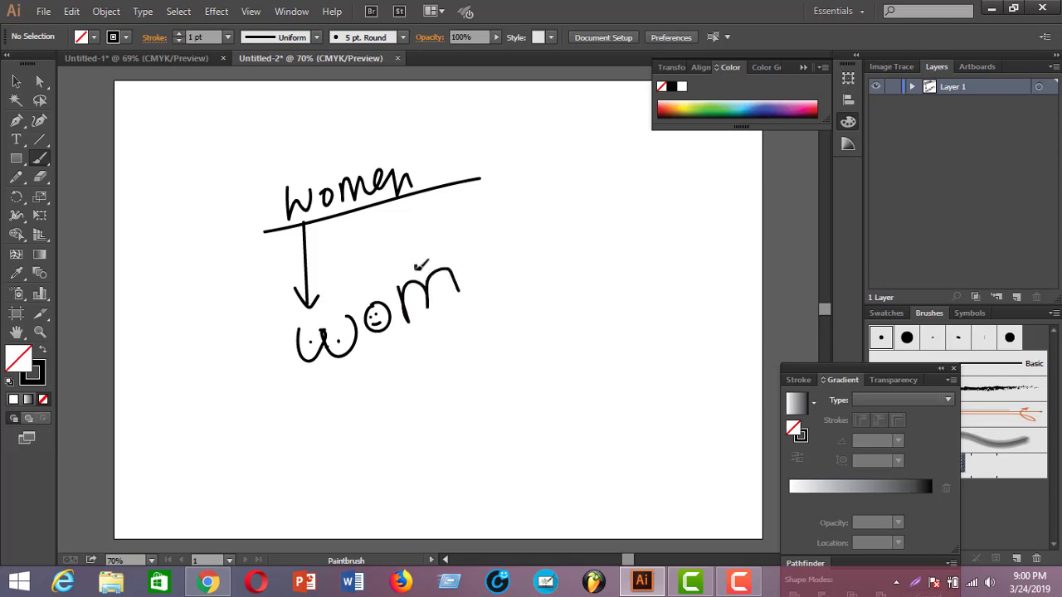
click(410, 249)
mouse_move(479, 233)
mouse_down()
mouse_move(467, 257)
mouse_move(503, 245)
mouse_move(511, 222)
mouse_move(513, 247)
mouse_up()
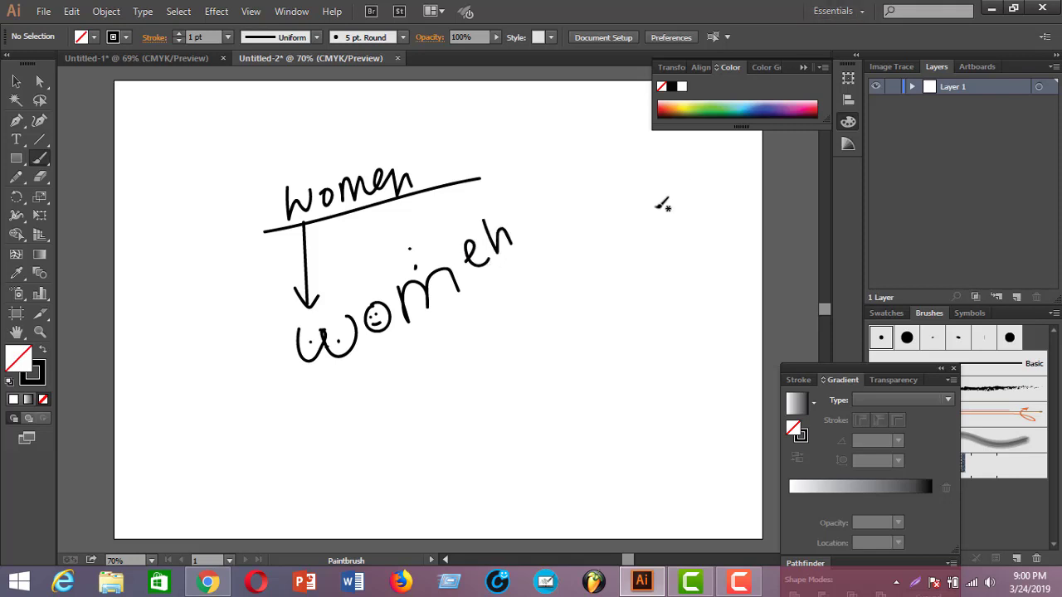
click(310, 398)
drag(382, 360, 889, 126)
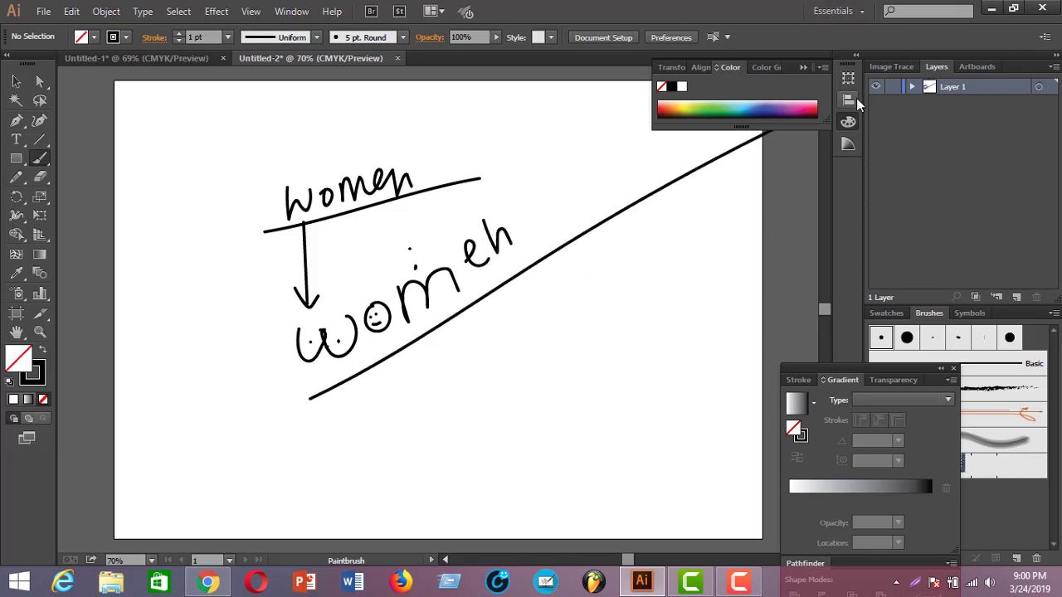
Create another new A3 landscape document with one artboard in CMYK
click(43, 11)
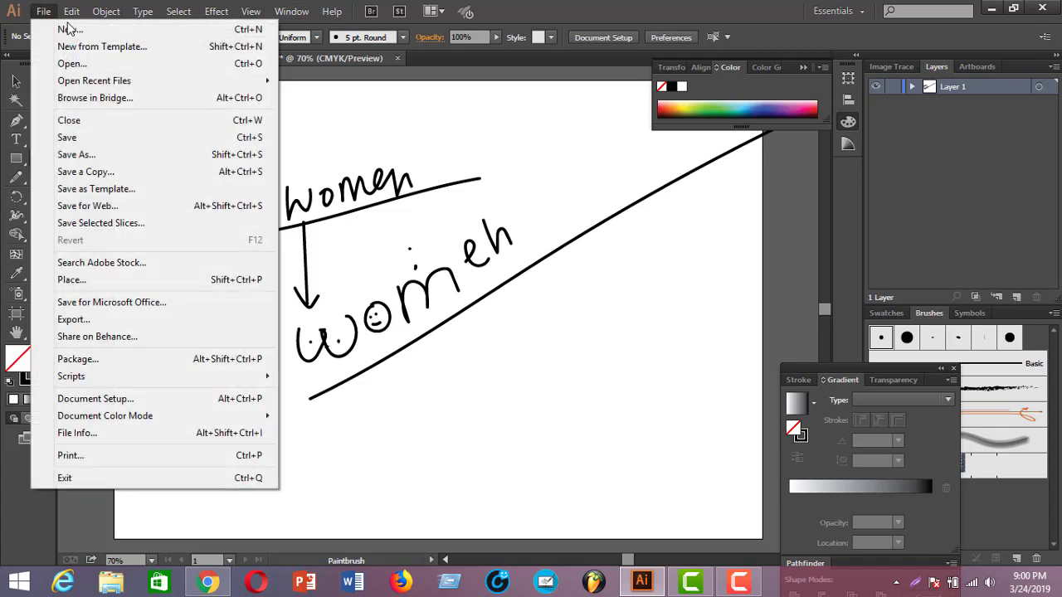
click(69, 29)
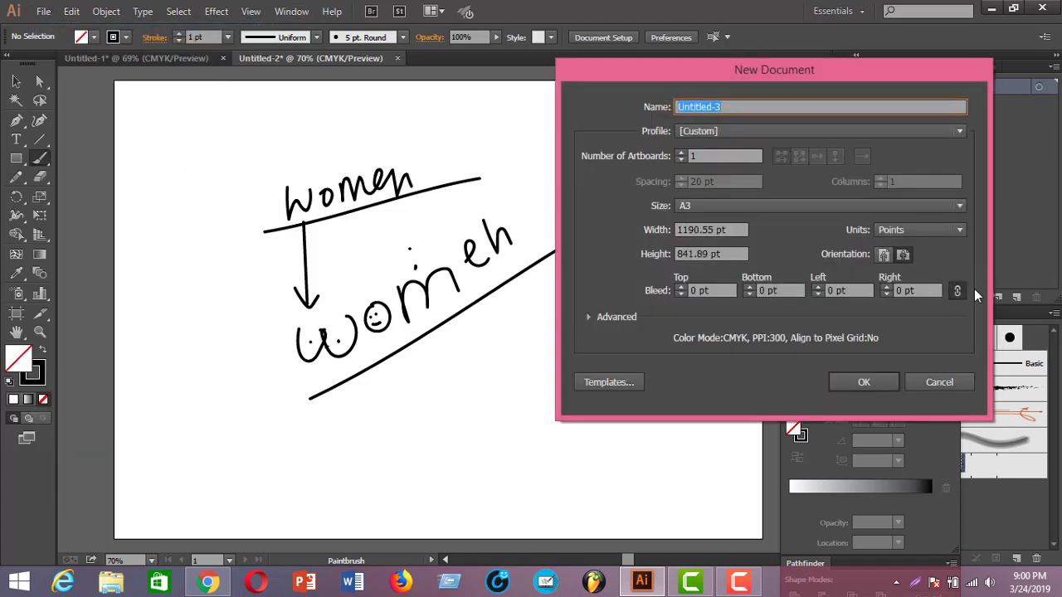
click(864, 382)
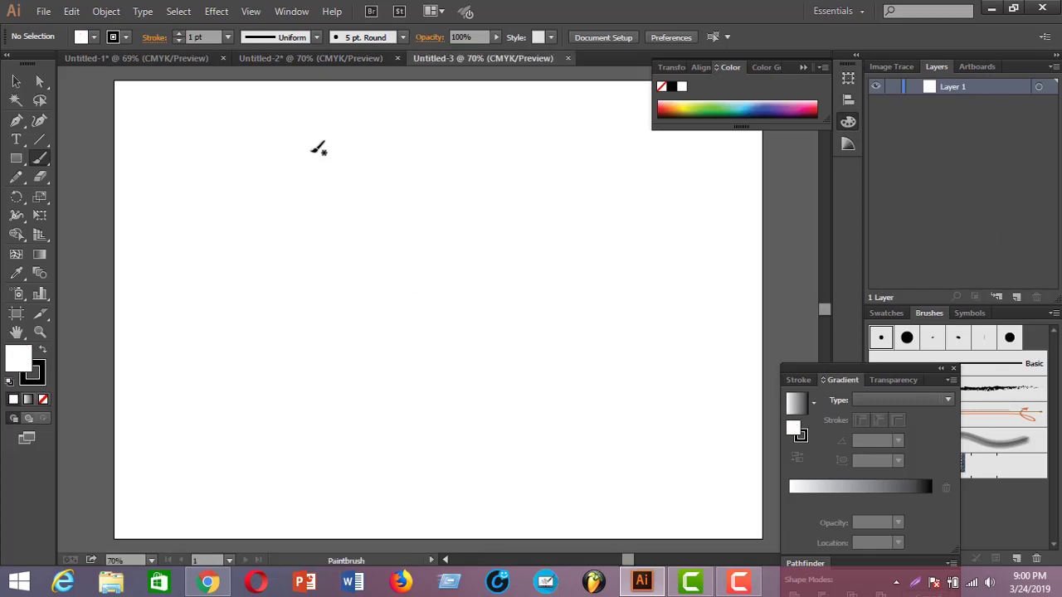
Add a short handwritten word in front of "Typo" in the Untitled-1 notes, and return to the blank Untitled-3 document
click(110, 58)
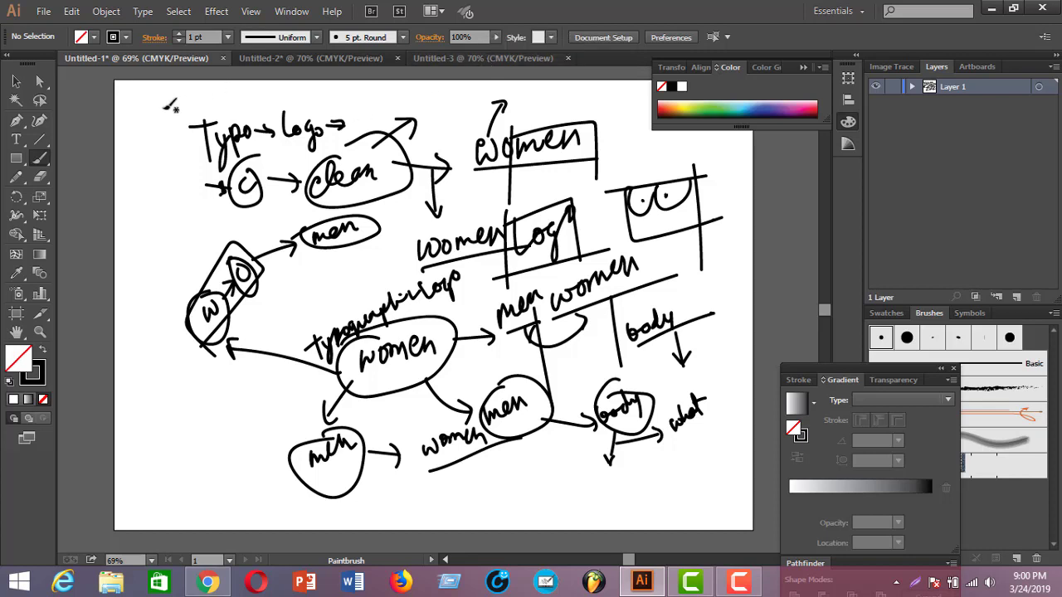
mouse_move(138, 157)
mouse_down()
mouse_move(196, 119)
mouse_move(181, 152)
mouse_move(208, 117)
mouse_up()
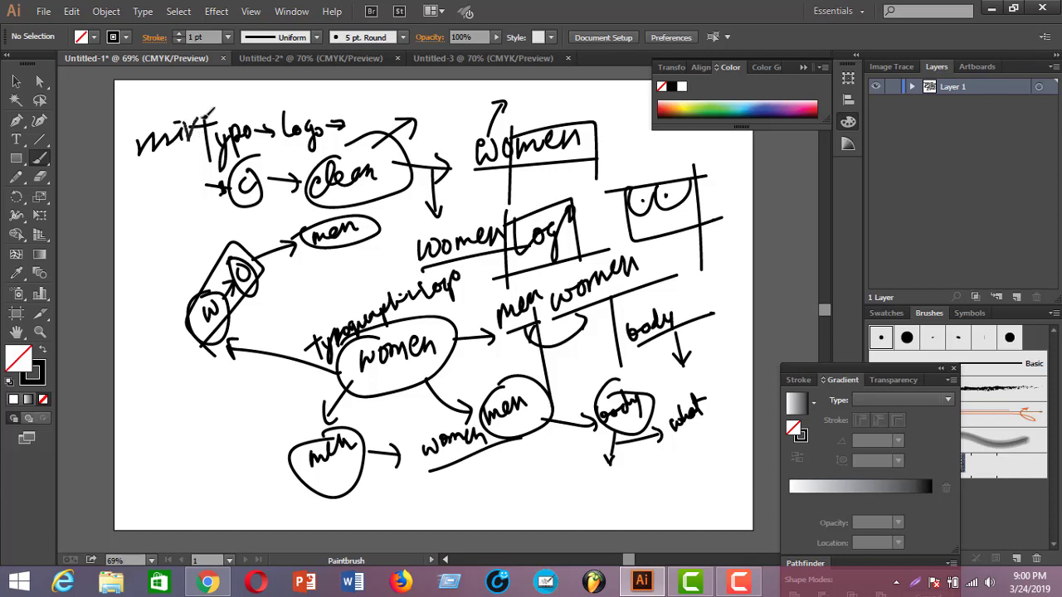
click(481, 59)
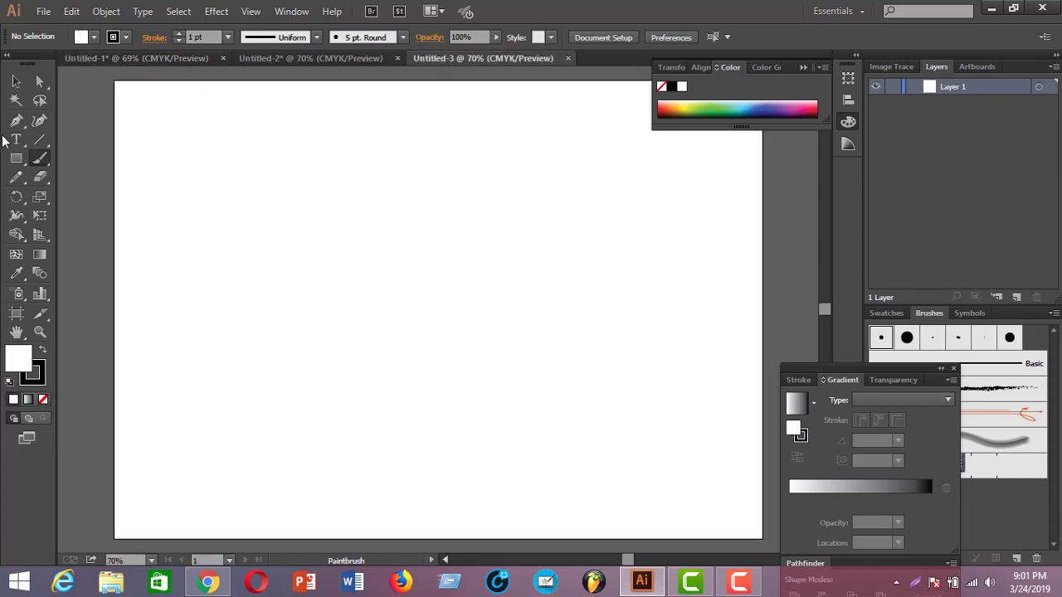
Create a wide text area across the upper half of the artboard and enter "women" in 90 pt Myriad Pro
click(16, 140)
drag(201, 168, 710, 402)
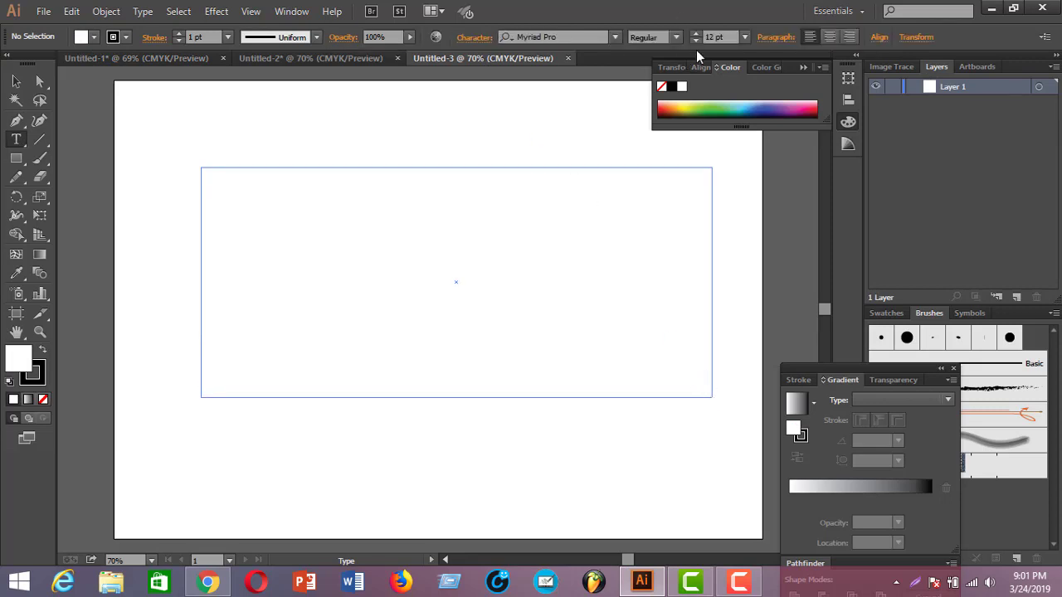
click(744, 38)
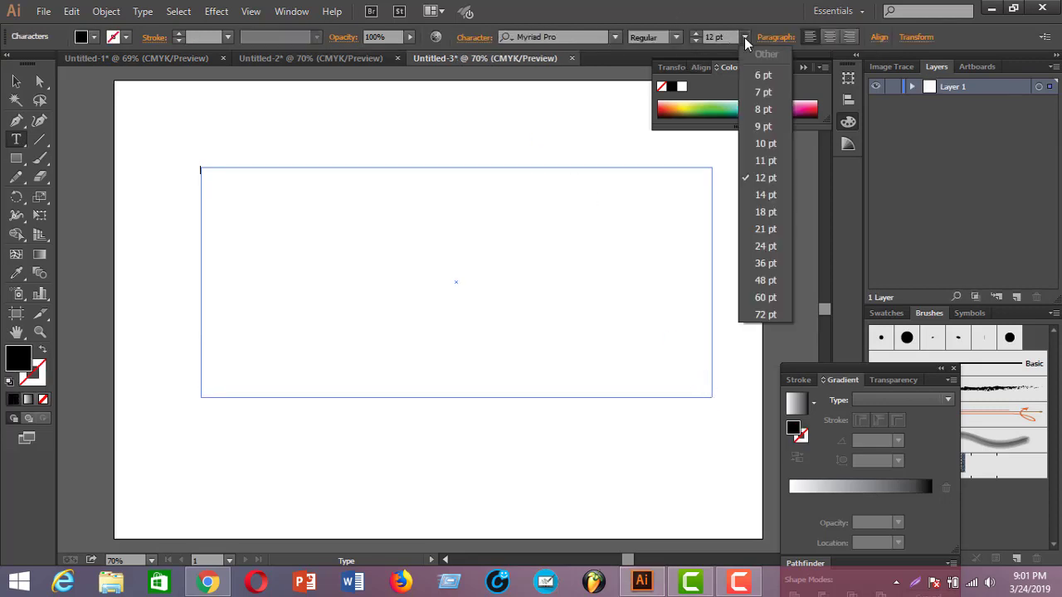
click(765, 315)
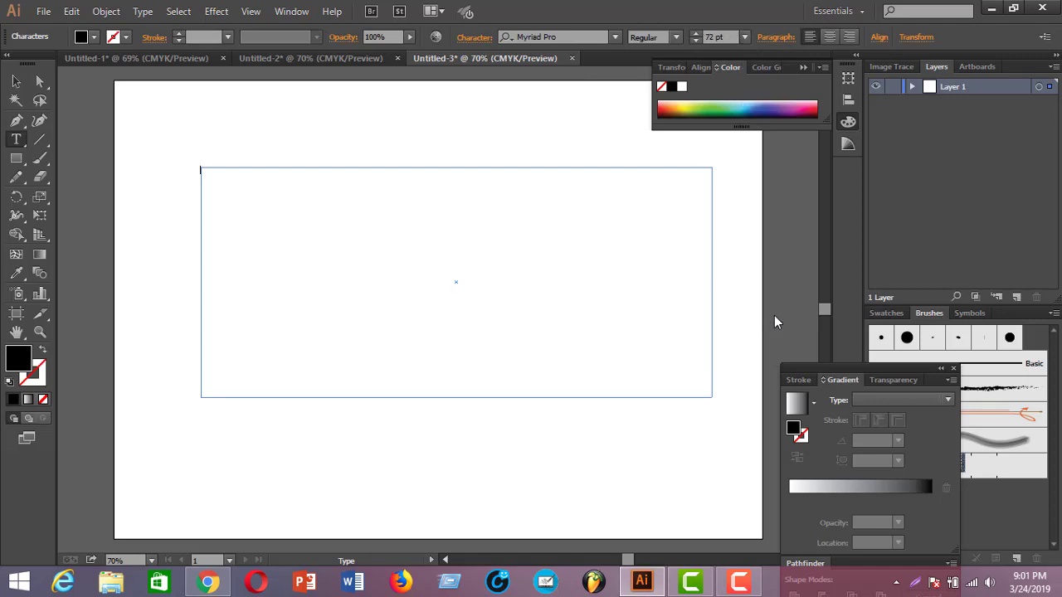
click(695, 33)
click(695, 33)
click(697, 34)
click(697, 34)
click(697, 34)
click(697, 34)
click(697, 34)
text(we)
key(BackSpace)
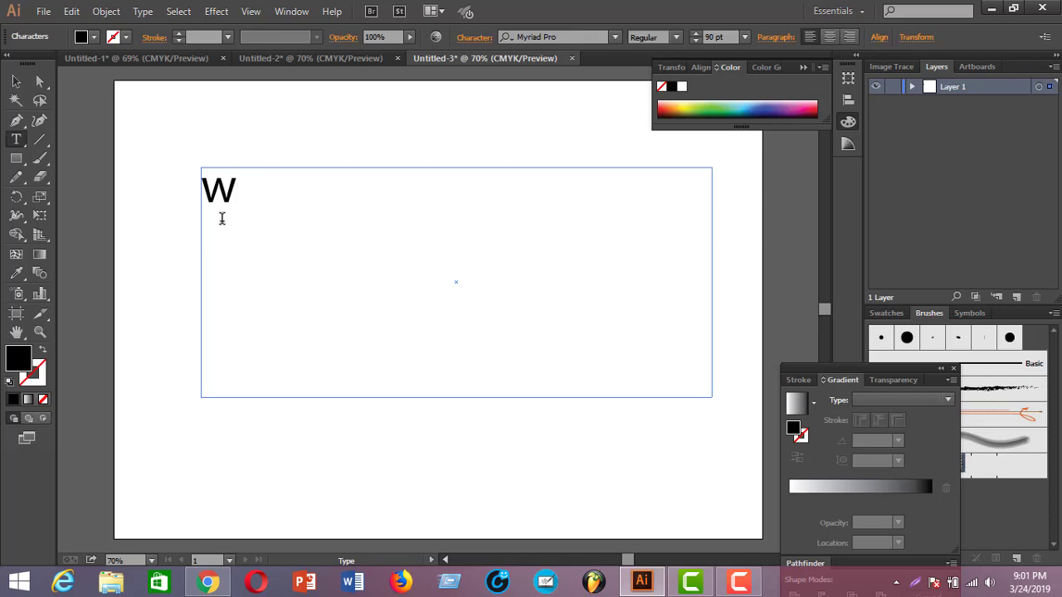
text(omen)
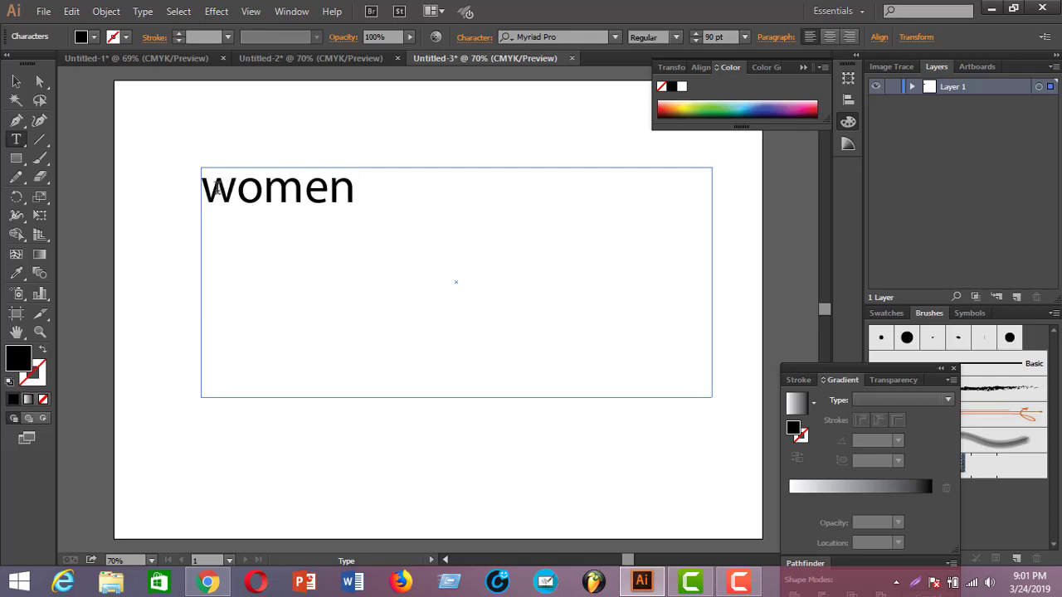
Paint an arrow from the W of "women" down to a boxed sketch of a rounded W with two dots
drag(215, 190, 208, 191)
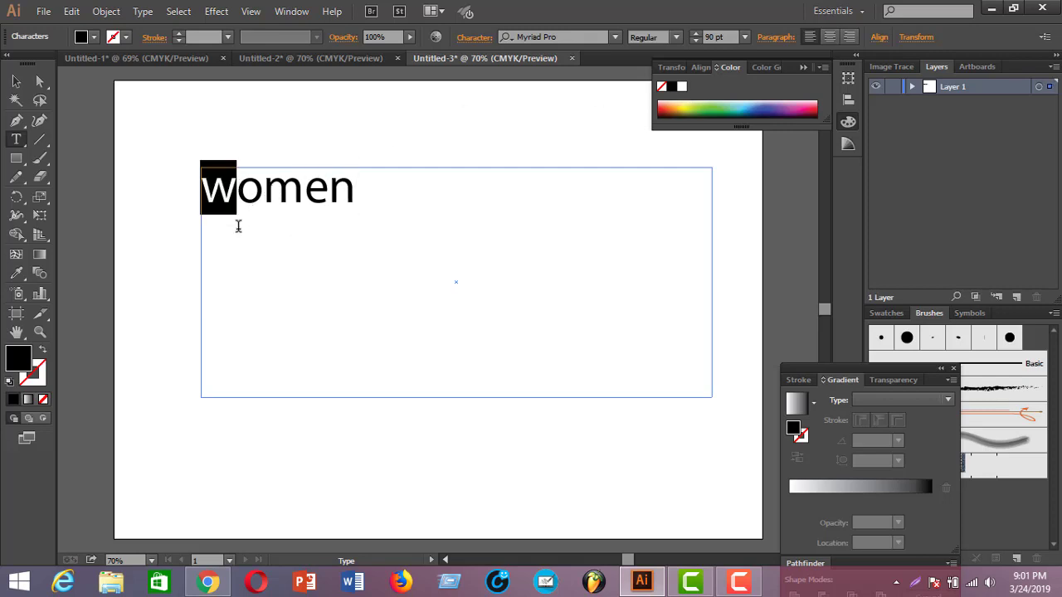
click(39, 157)
drag(215, 207, 220, 222)
mouse_move(249, 255)
mouse_down()
mouse_move(246, 264)
mouse_move(296, 247)
mouse_move(291, 265)
mouse_move(310, 248)
mouse_move(307, 256)
mouse_move(292, 260)
mouse_move(312, 237)
mouse_move(316, 282)
mouse_up()
mouse_move(257, 242)
mouse_down()
mouse_move(274, 278)
mouse_move(317, 279)
mouse_up()
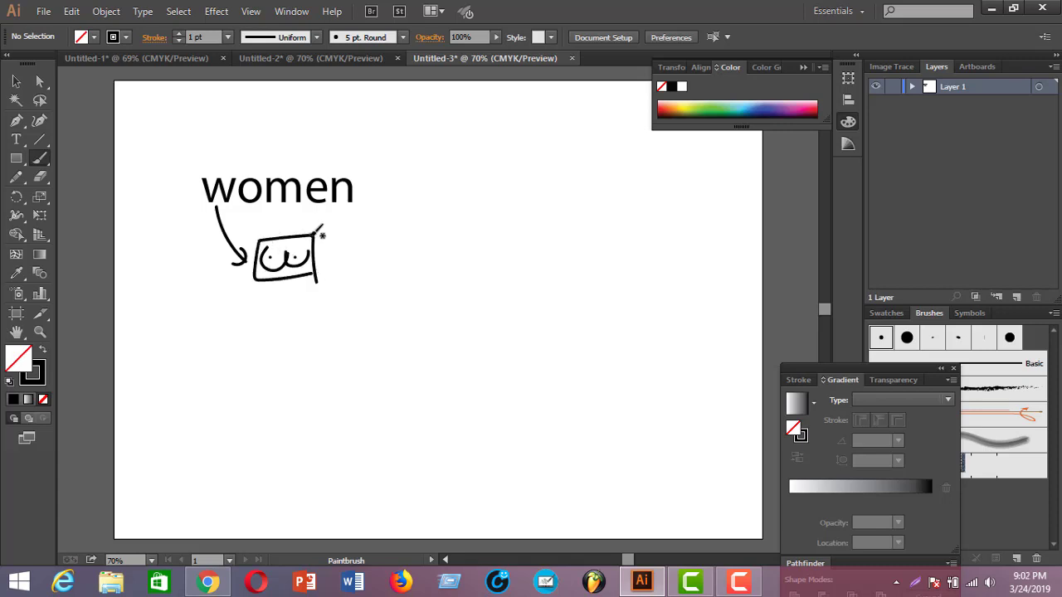
Paint a curved arrow from the boxed W sketch and handwrite "Font" at its end
drag(293, 238, 366, 240)
mouse_move(364, 278)
mouse_down()
mouse_move(370, 249)
mouse_move(383, 244)
mouse_move(390, 262)
mouse_move(414, 265)
mouse_up()
mouse_move(422, 239)
mouse_down()
mouse_move(423, 272)
mouse_move(434, 245)
mouse_up()
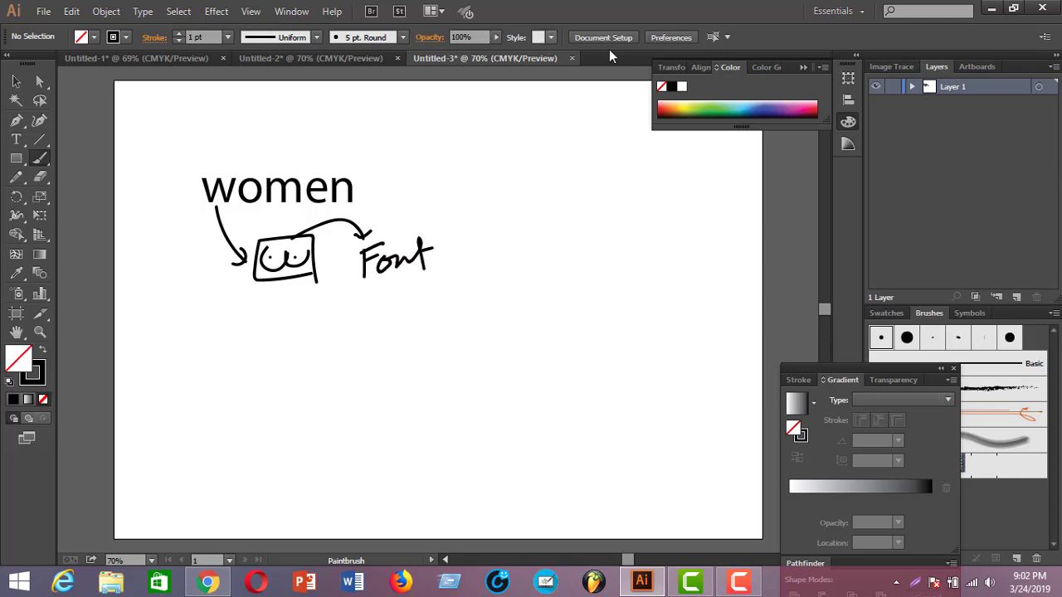
Change the font of the "women" text to Trench Thin
click(16, 141)
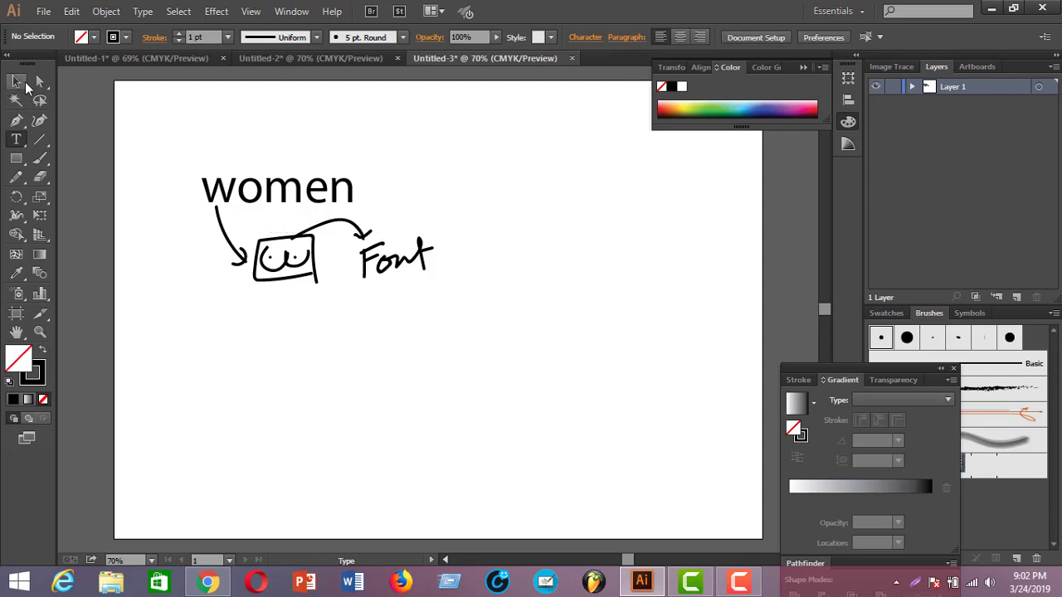
click(25, 84)
click(322, 203)
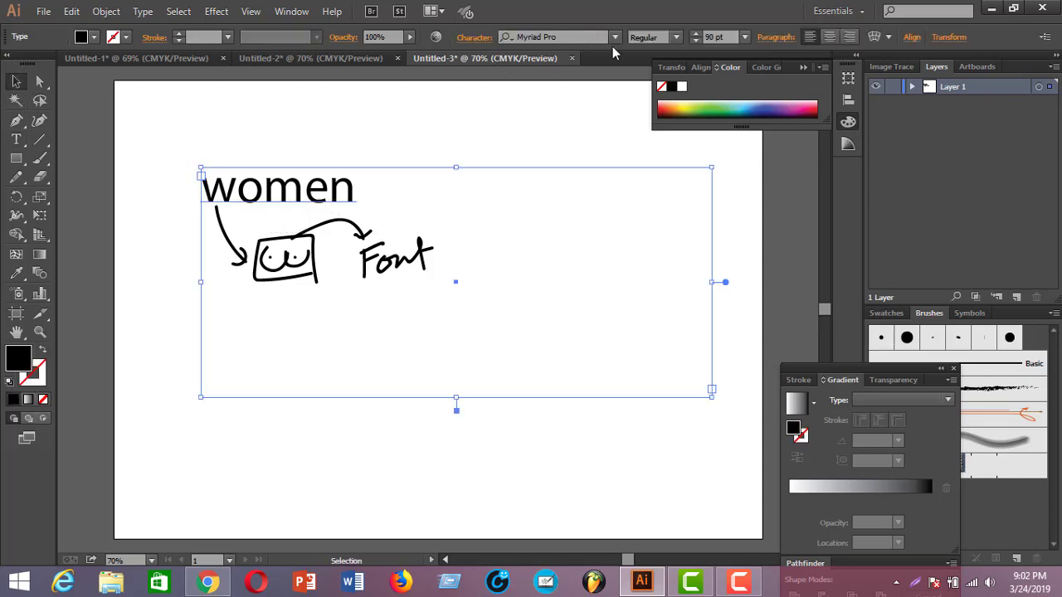
click(573, 37)
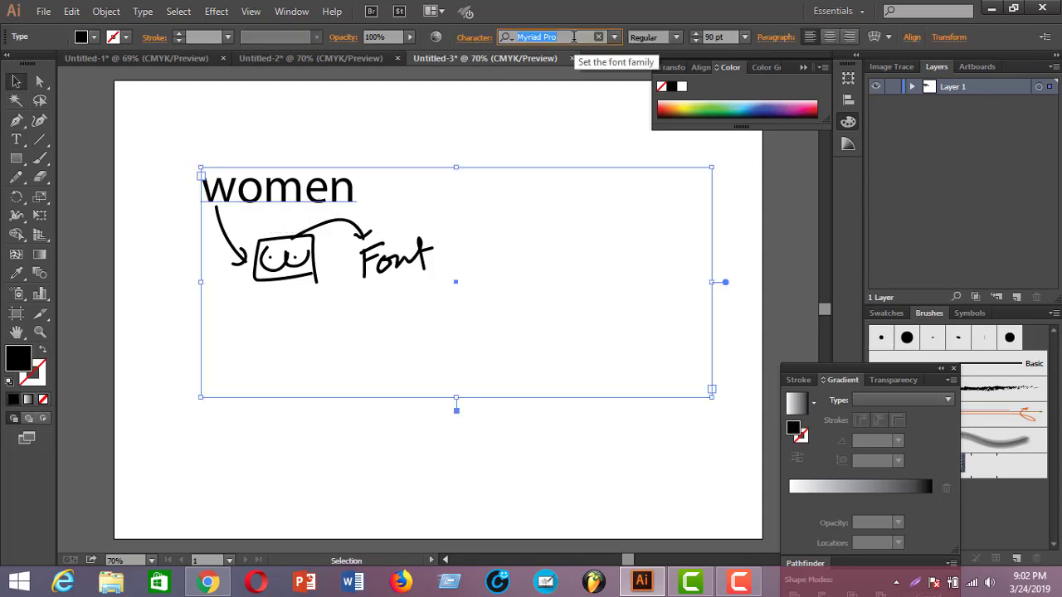
key(BackSpace)
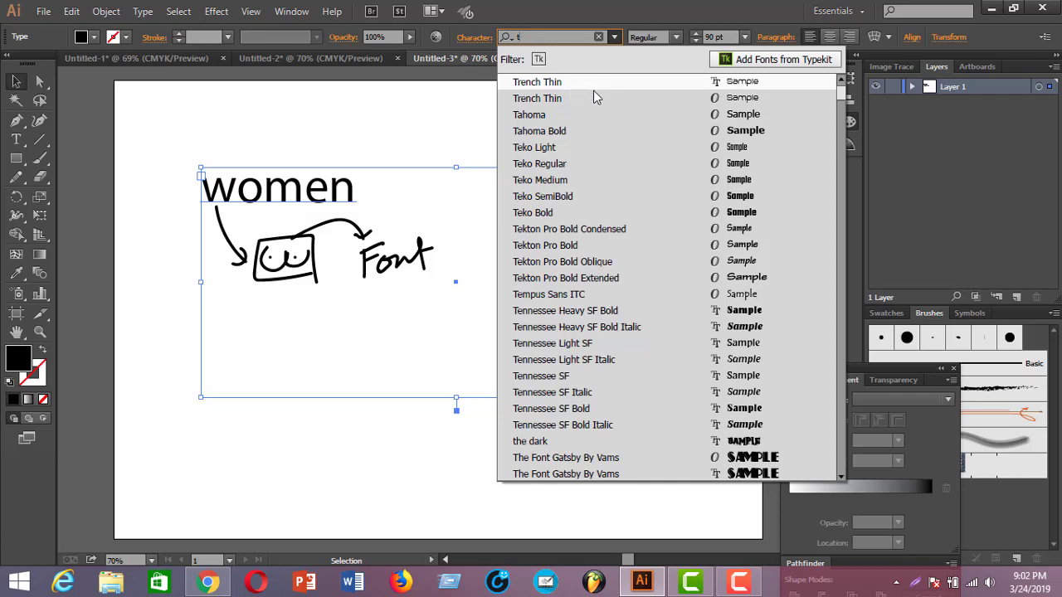
click(742, 100)
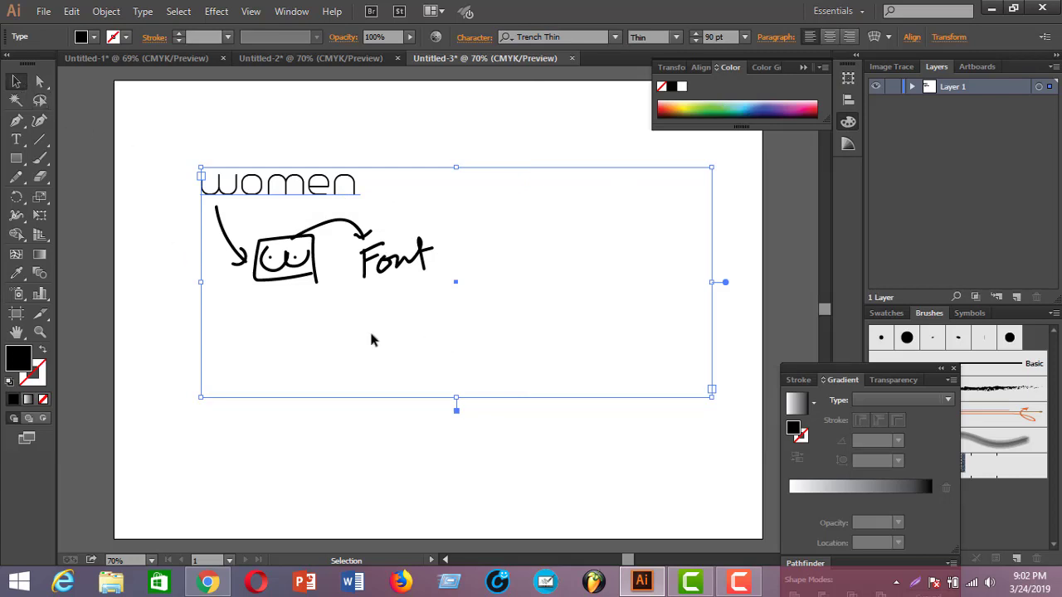
Delete the second curve of the sketched W inside the painted box
click(282, 253)
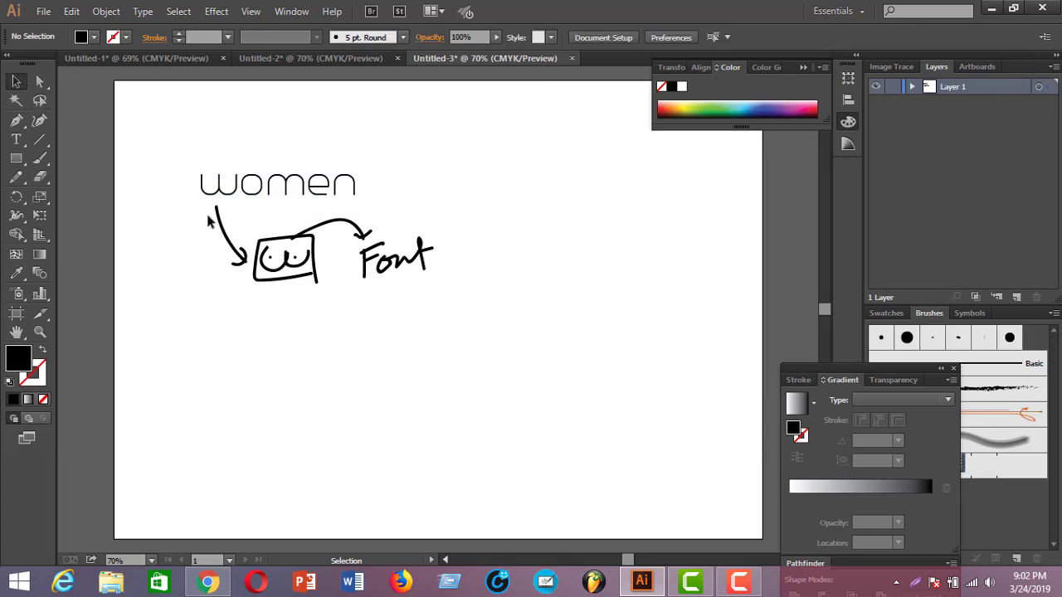
drag(385, 309, 495, 351)
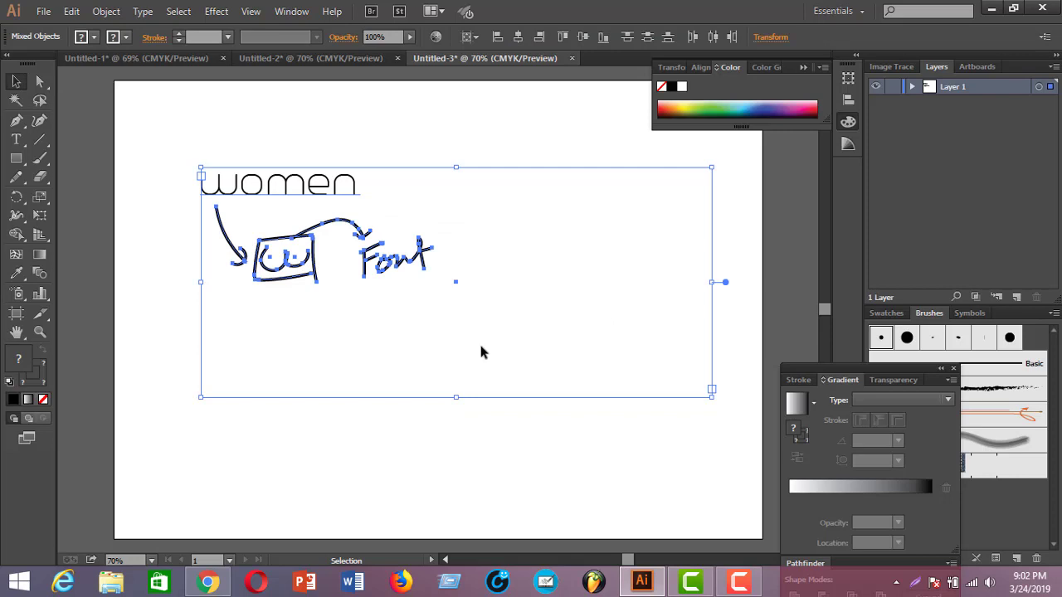
click(395, 295)
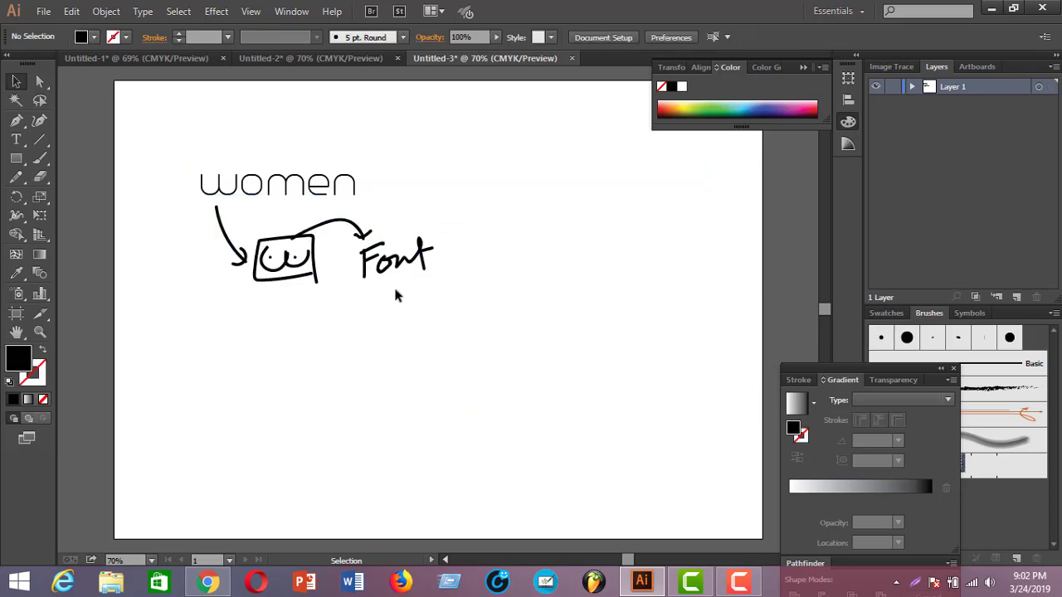
click(298, 262)
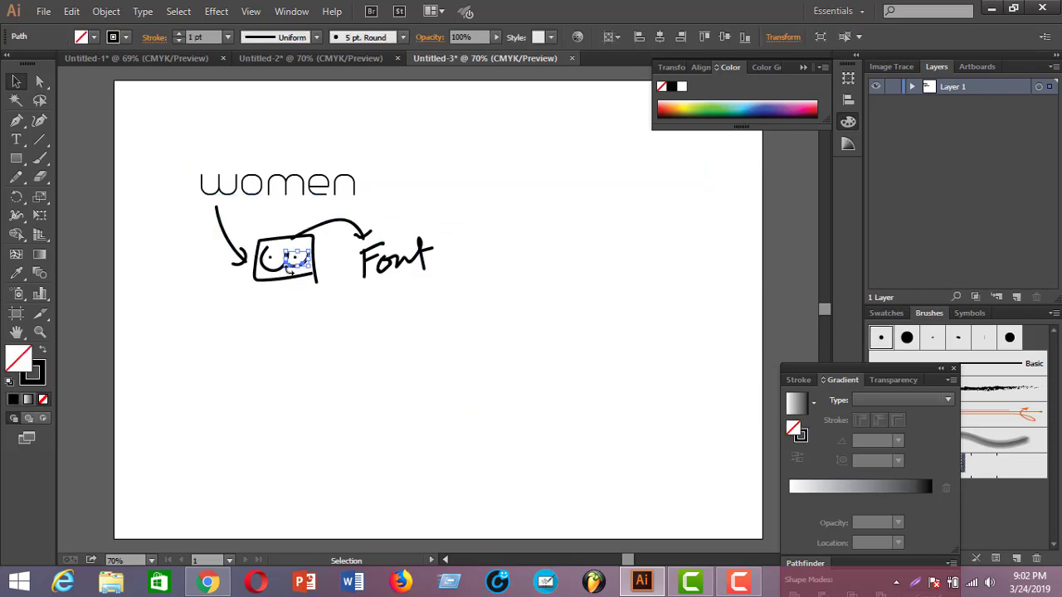
click(289, 270)
drag(189, 219, 452, 328)
click(455, 331)
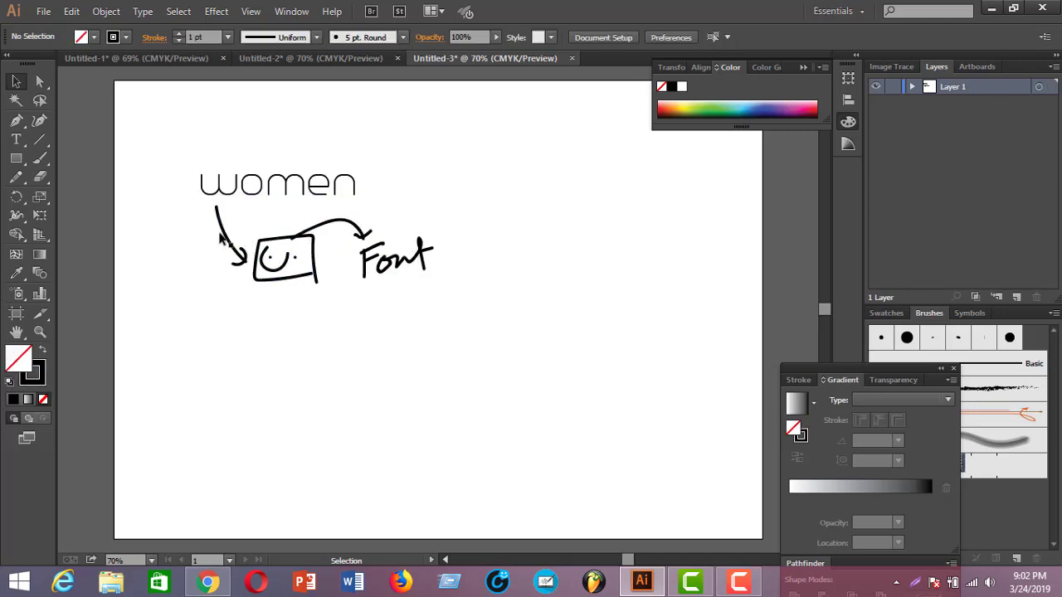
Delete the remaining painted arrows, boxed sketch and handwritten "Font", keeping only the "women" text
mouse_move(213, 229)
mouse_down()
mouse_move(466, 292)
mouse_move(460, 299)
mouse_up()
click(459, 297)
mouse_move(212, 233)
mouse_down()
mouse_move(402, 277)
mouse_move(418, 294)
mouse_up()
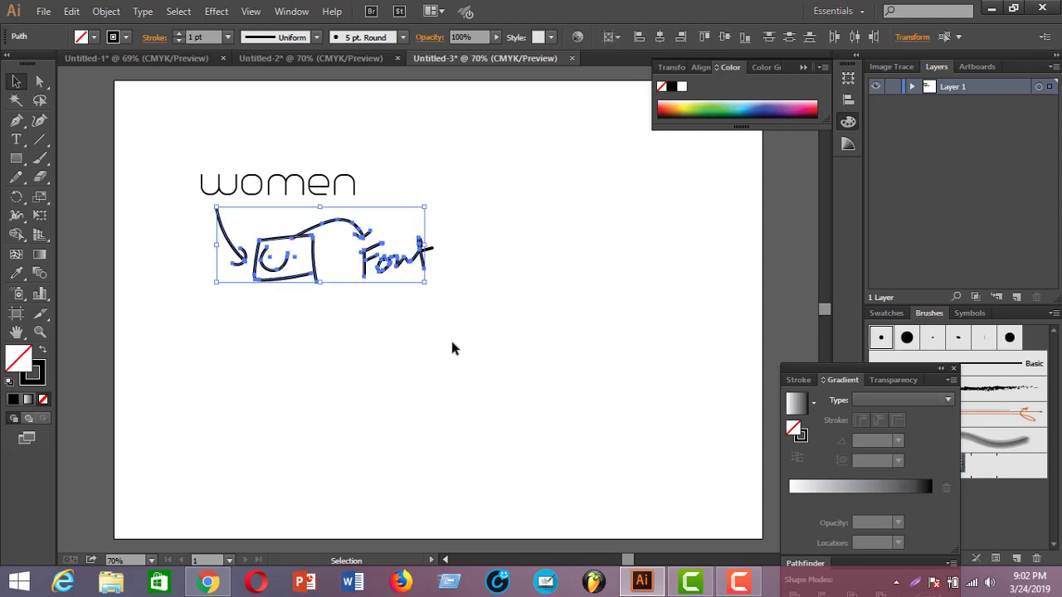
key(Delete)
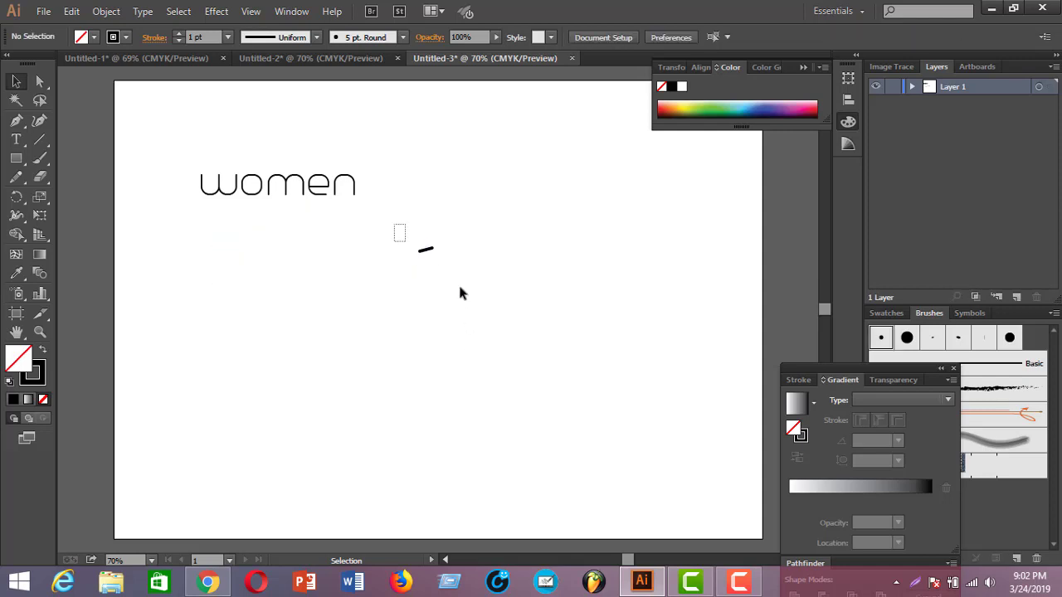
key(ctrl+a)
click(407, 238)
drag(444, 281, 446, 292)
key(Delete)
Review the handwritten concept notes in Untitled-1 and return to the "women" text in Untitled-3
click(177, 57)
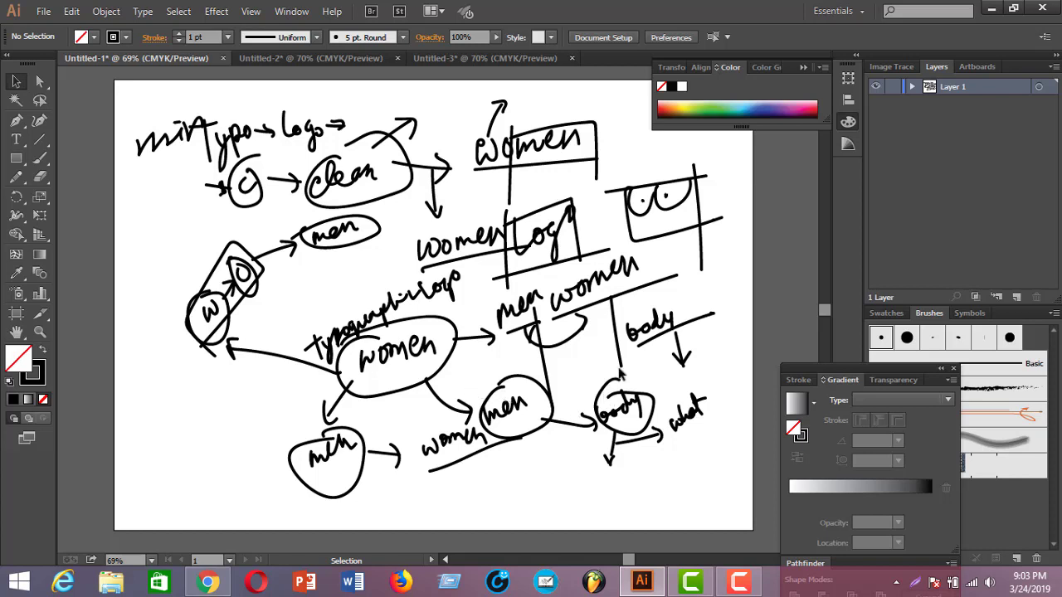
click(457, 59)
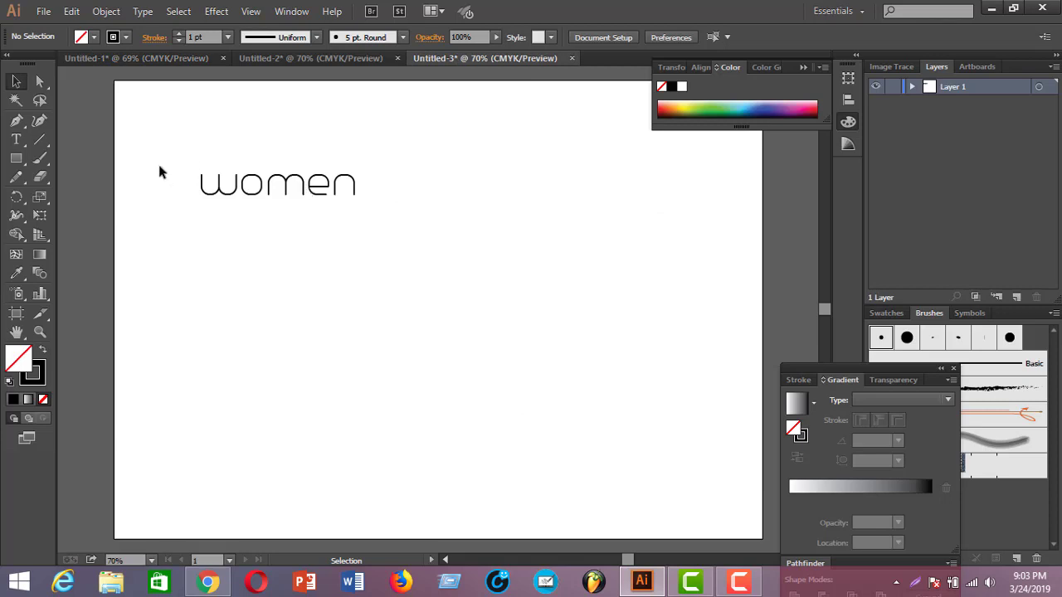
drag(166, 158, 535, 296)
click(536, 296)
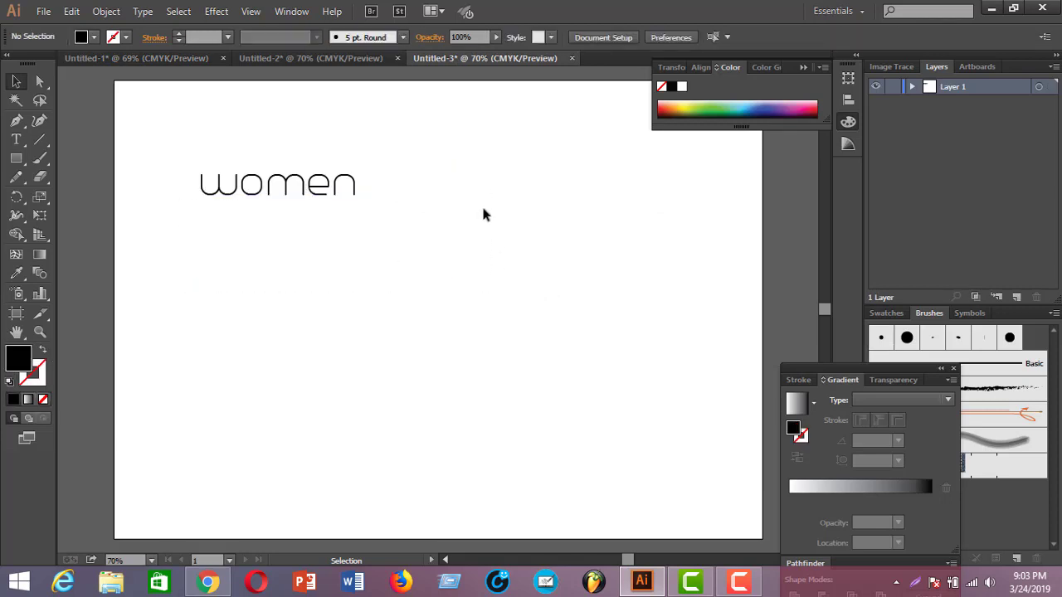
drag(419, 149, 478, 324)
click(454, 299)
click(478, 320)
Shrink the text area to fit around "women" and move it closer to the artboard's centre
click(348, 186)
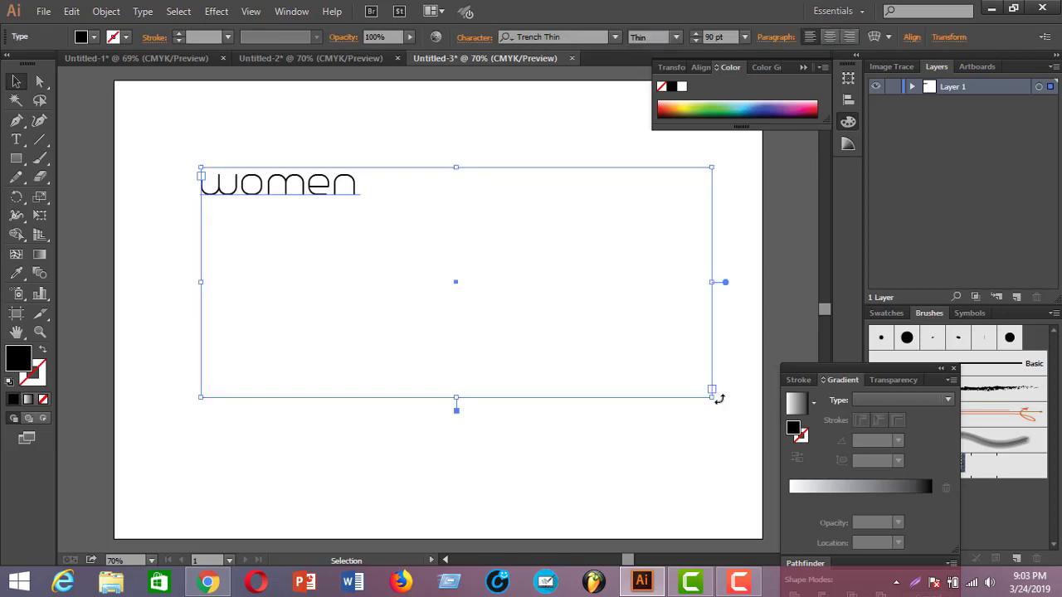
drag(712, 397, 363, 204)
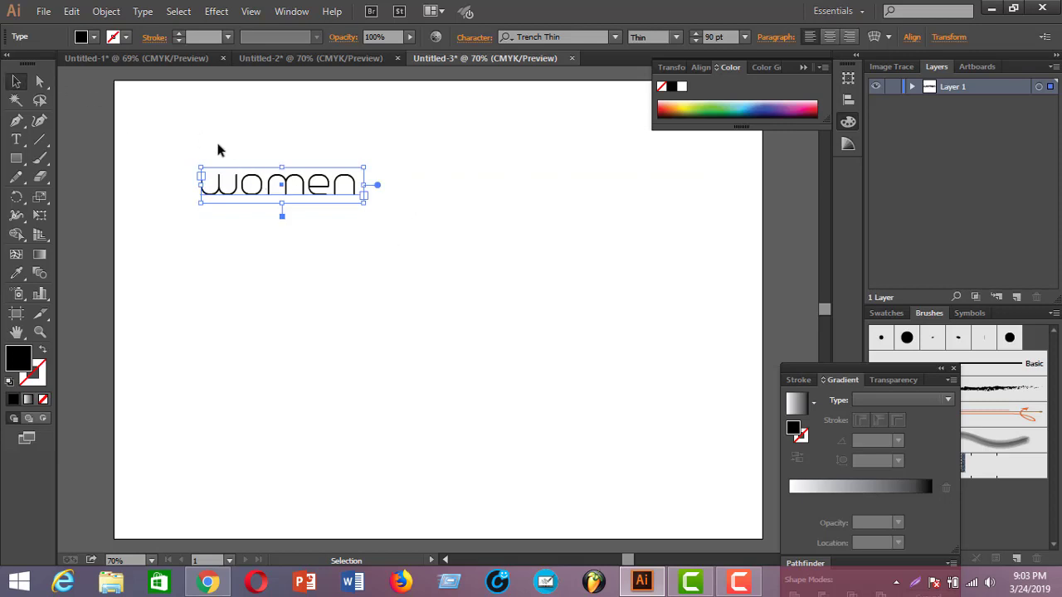
drag(270, 187, 350, 247)
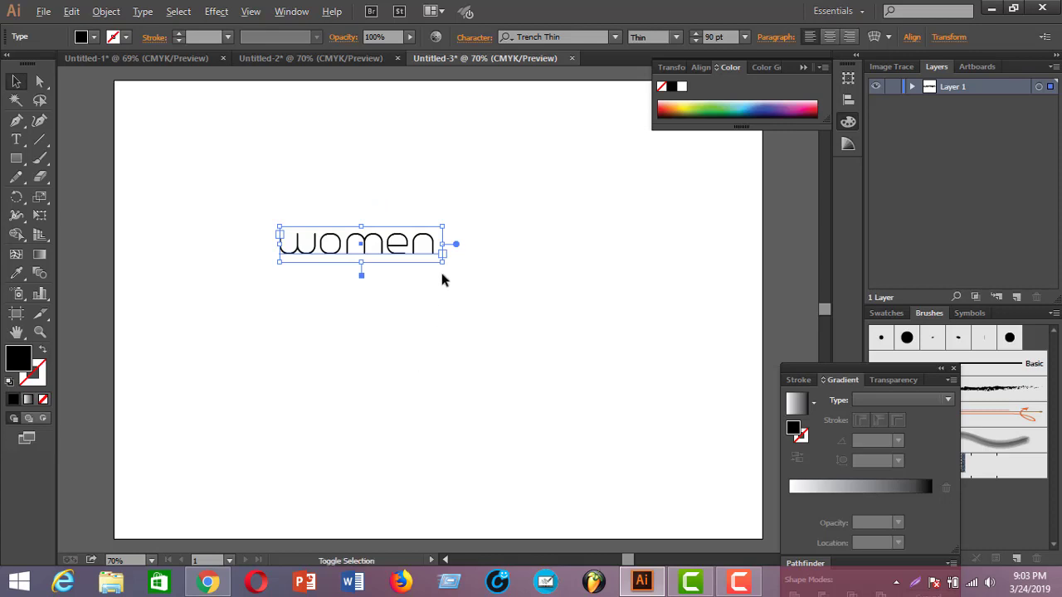
mouse_move(442, 262)
mouse_down()
mouse_move(497, 308)
mouse_move(445, 272)
mouse_up()
click(370, 219)
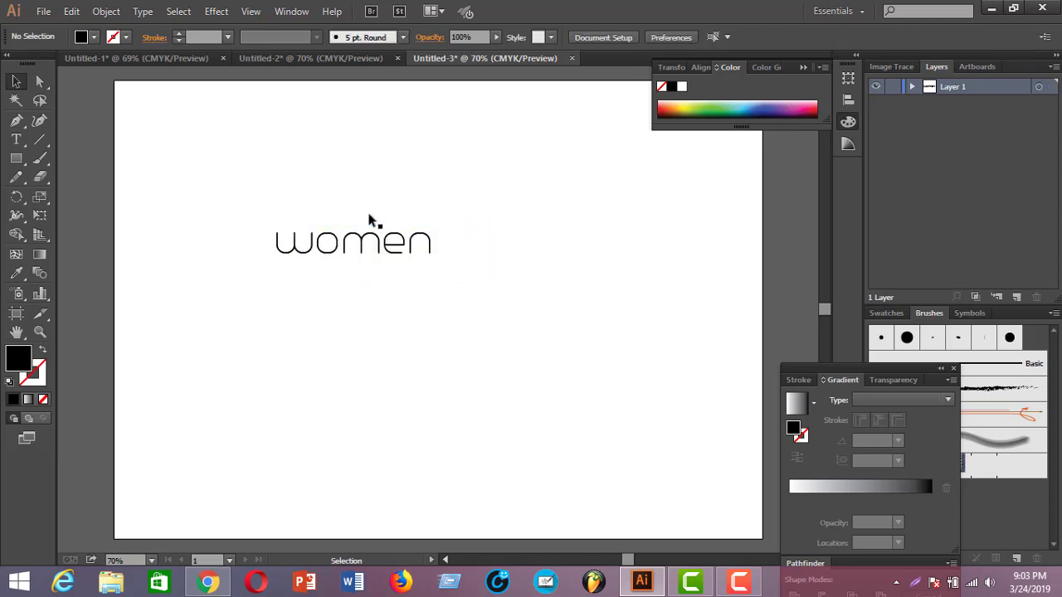
Replace the existing text with a new wide text area reading "women" in 111 pt Trench Thin
drag(263, 215, 560, 374)
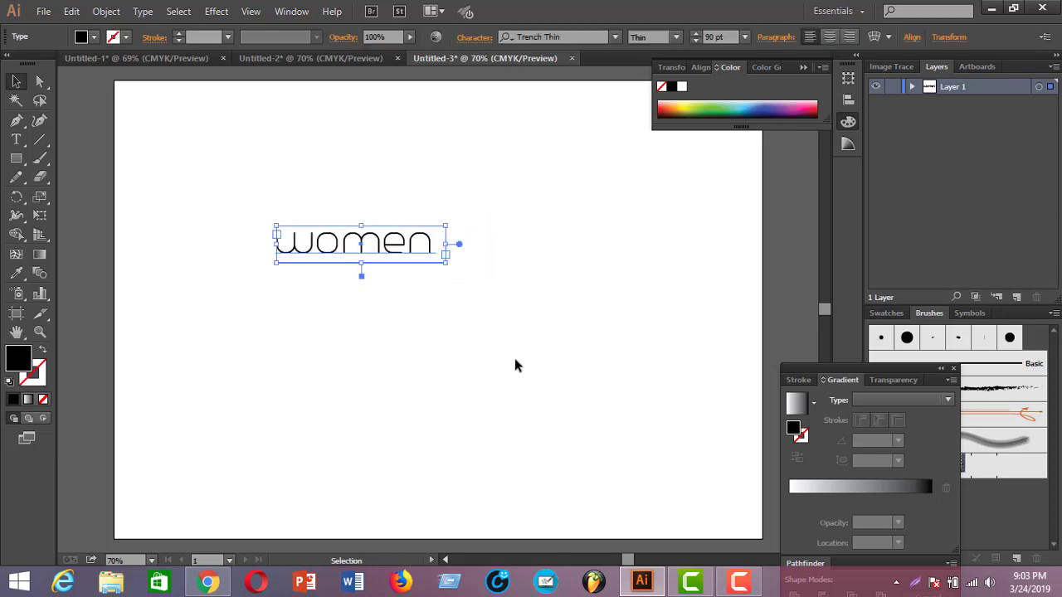
key(Delete)
click(17, 140)
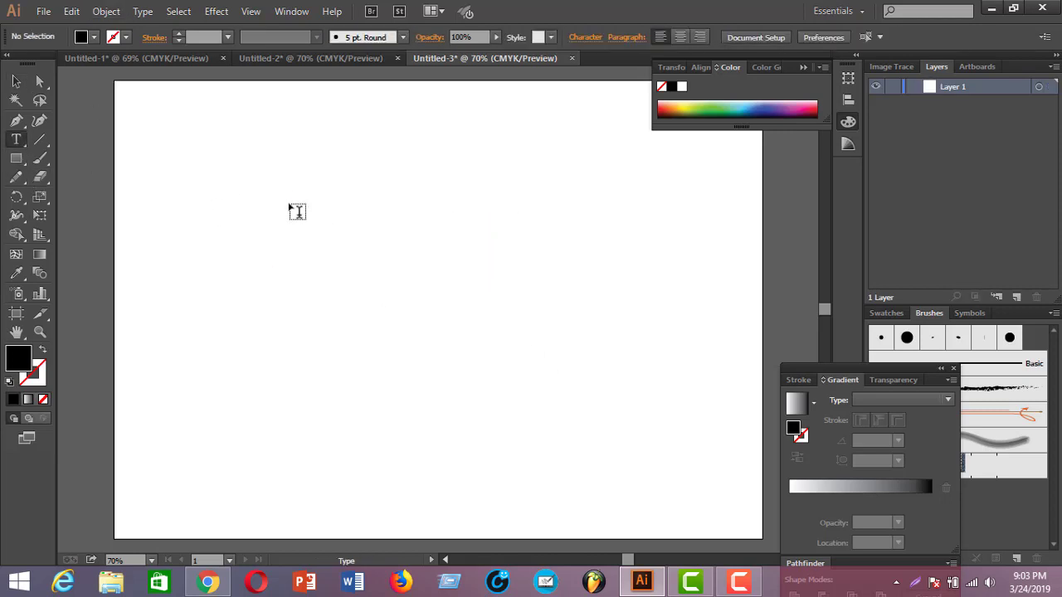
drag(241, 168, 656, 285)
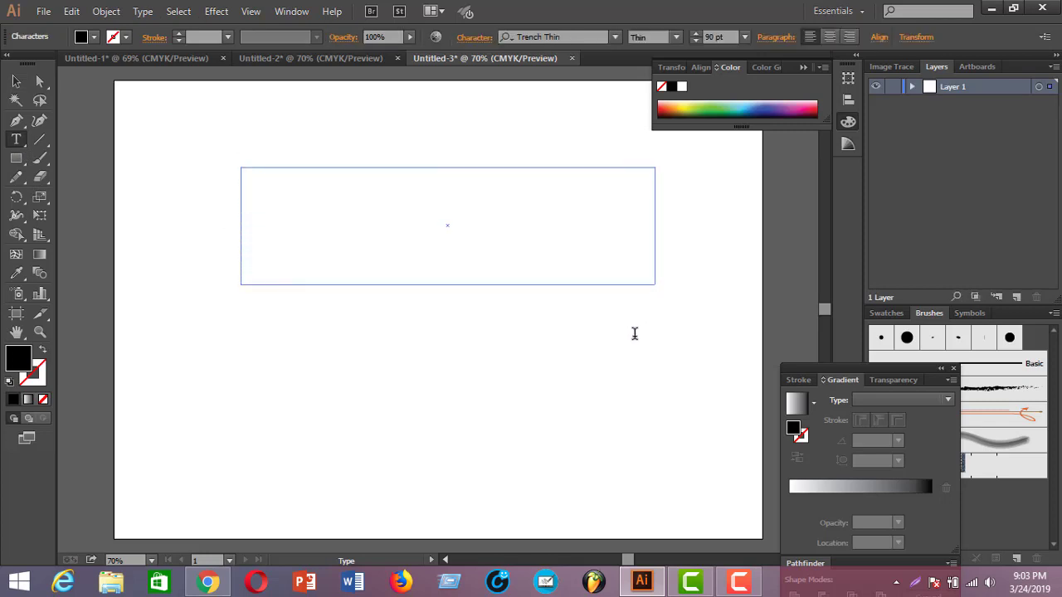
click(744, 37)
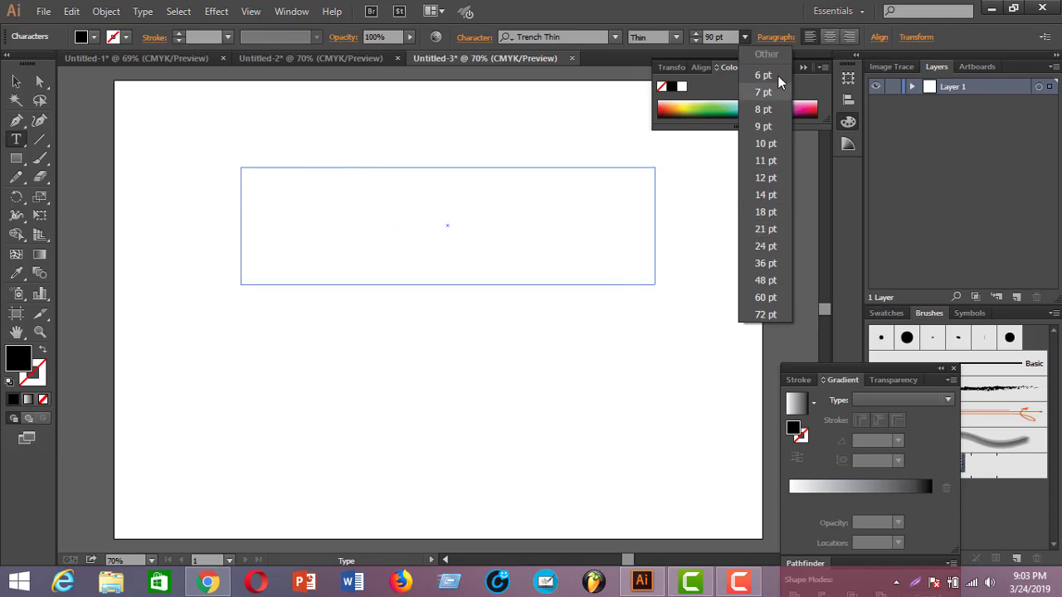
click(764, 314)
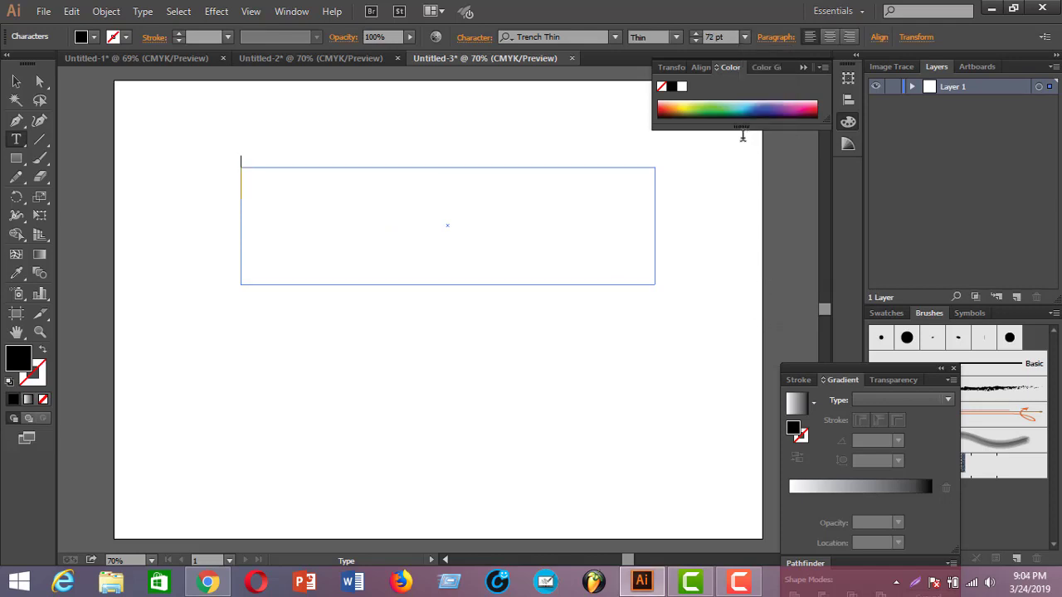
click(697, 33)
click(697, 33)
text(women)
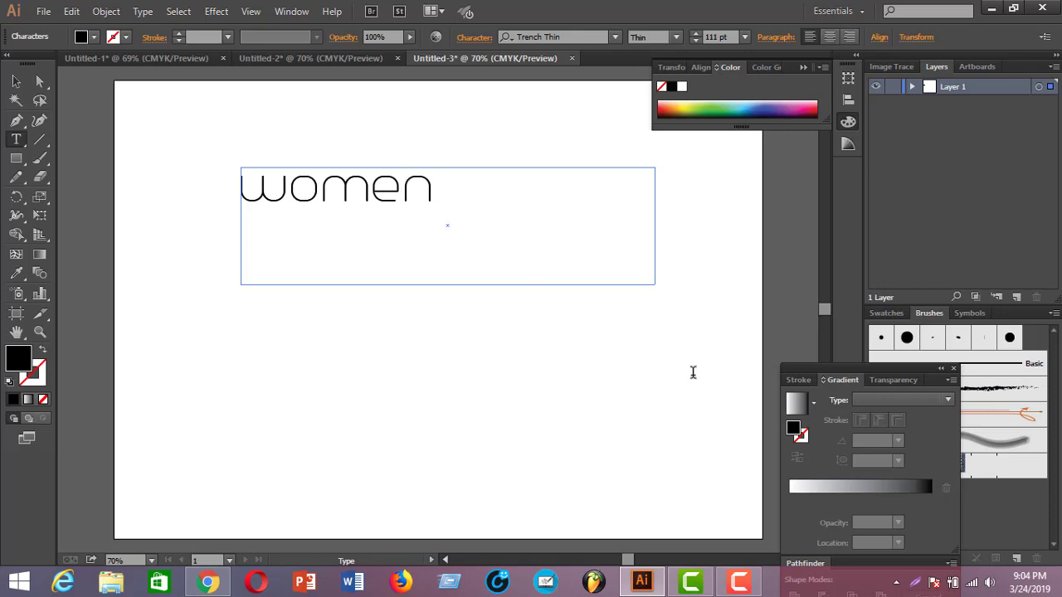
Shrink the new text area to fit the whole word "women" and move it to the artboard's upper centre
click(39, 81)
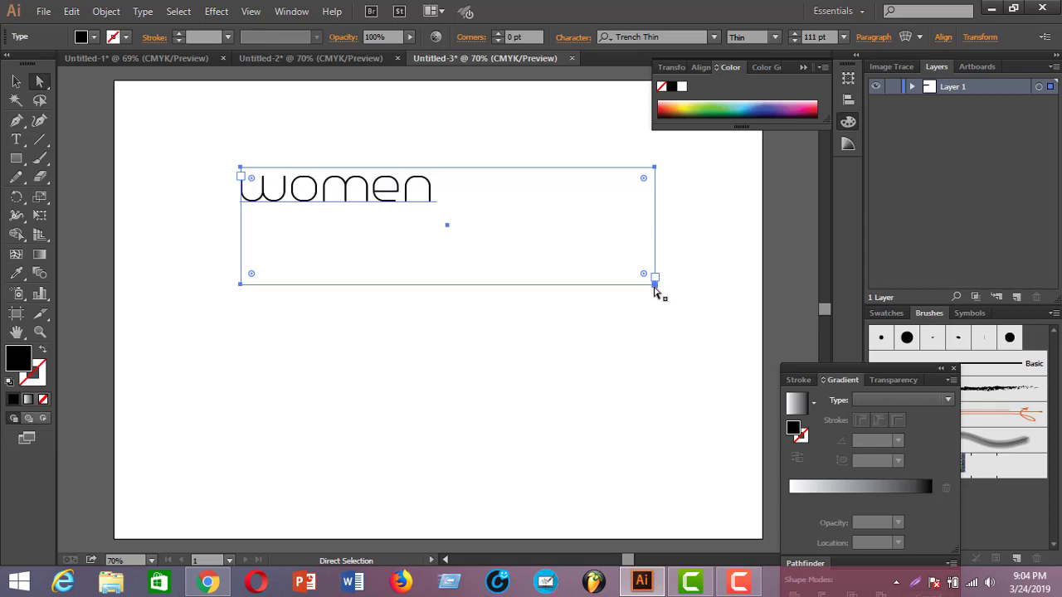
click(16, 81)
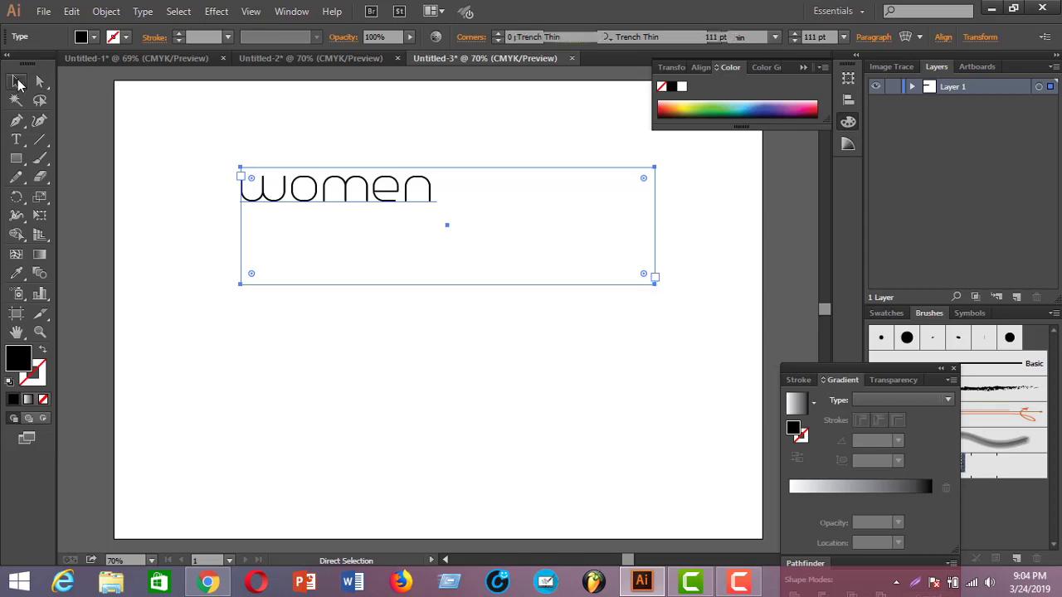
drag(655, 282, 433, 216)
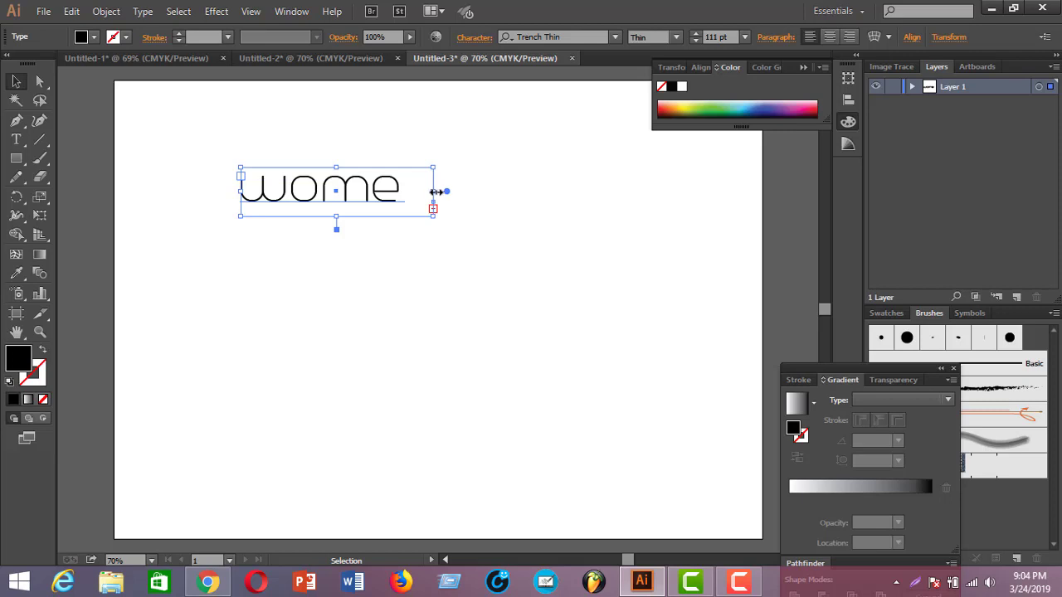
drag(433, 192, 443, 196)
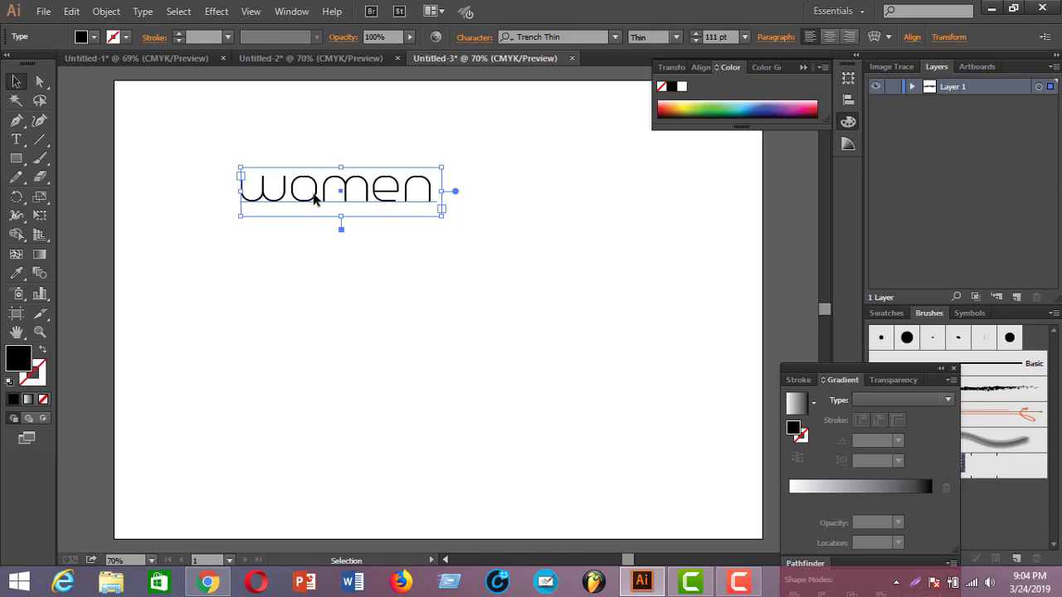
drag(313, 195, 411, 228)
click(470, 285)
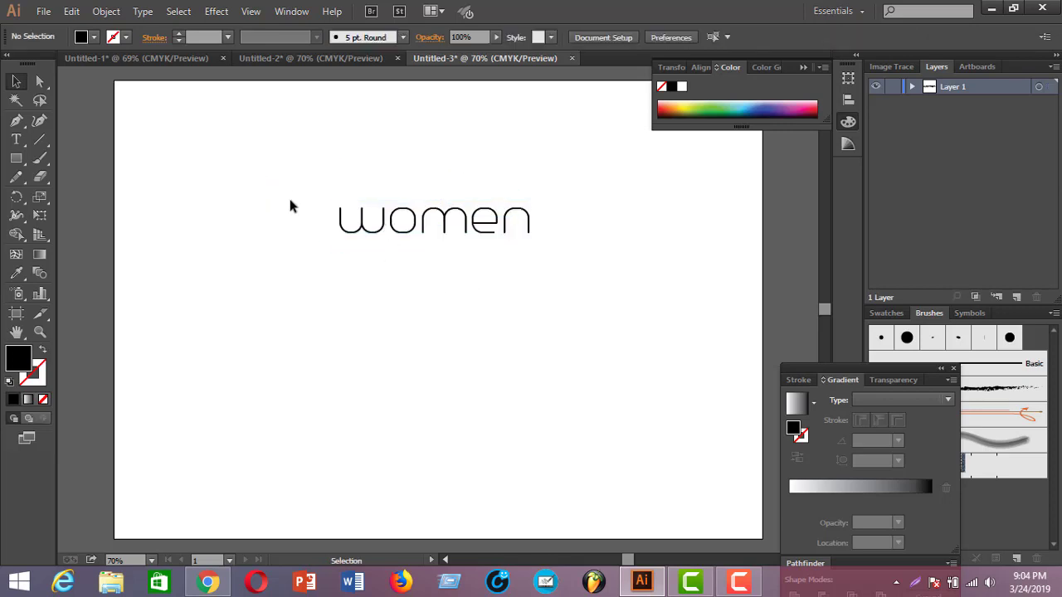
Enlarge the "women" text to 133 pt and widen its text area to fit the whole word
drag(291, 191, 647, 338)
click(648, 339)
drag(348, 201, 593, 308)
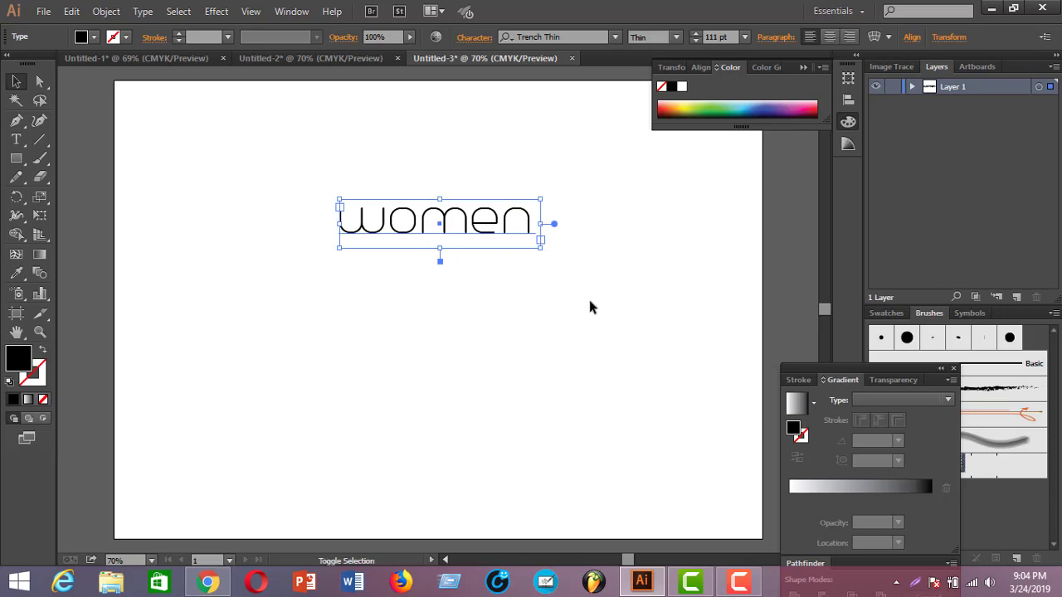
drag(540, 241, 541, 263)
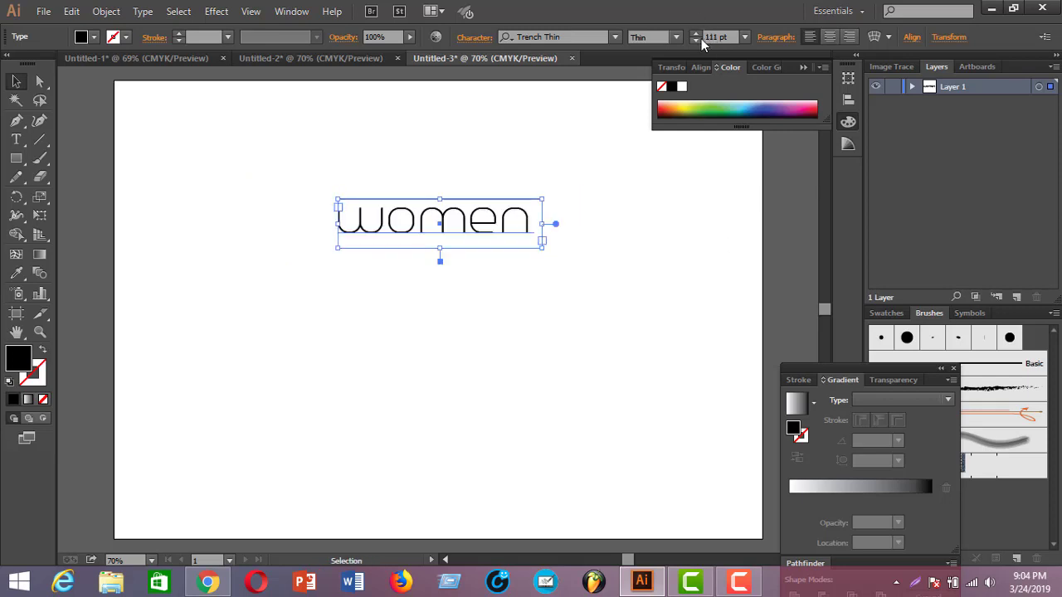
click(695, 34)
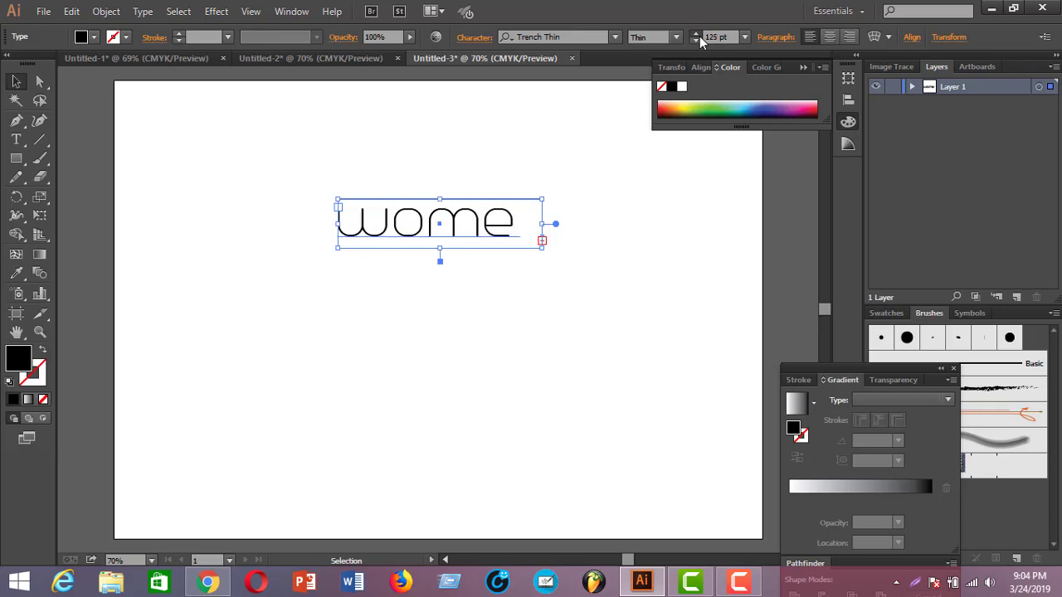
drag(541, 225, 573, 225)
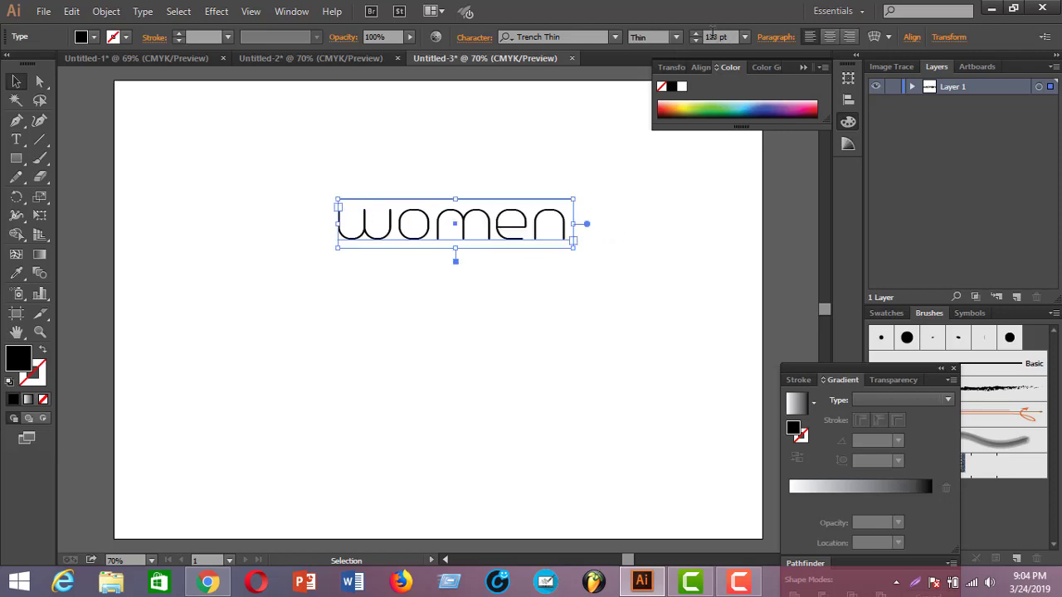
Enlarge the "women" text to 141 pt, widen its text area to fit the word, and move it near the artboard's centre
click(696, 34)
click(696, 35)
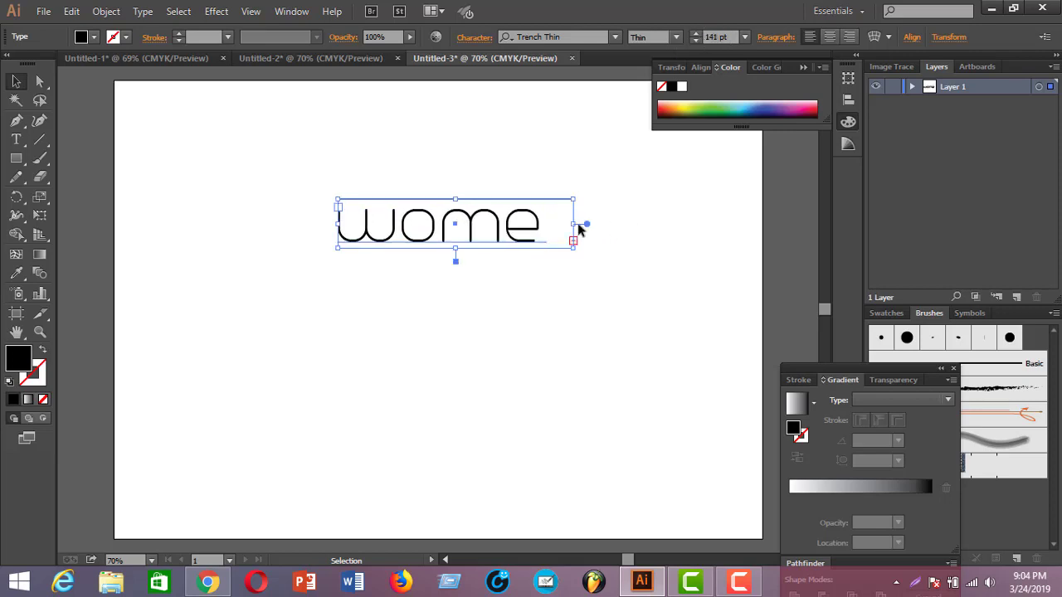
drag(578, 224, 650, 237)
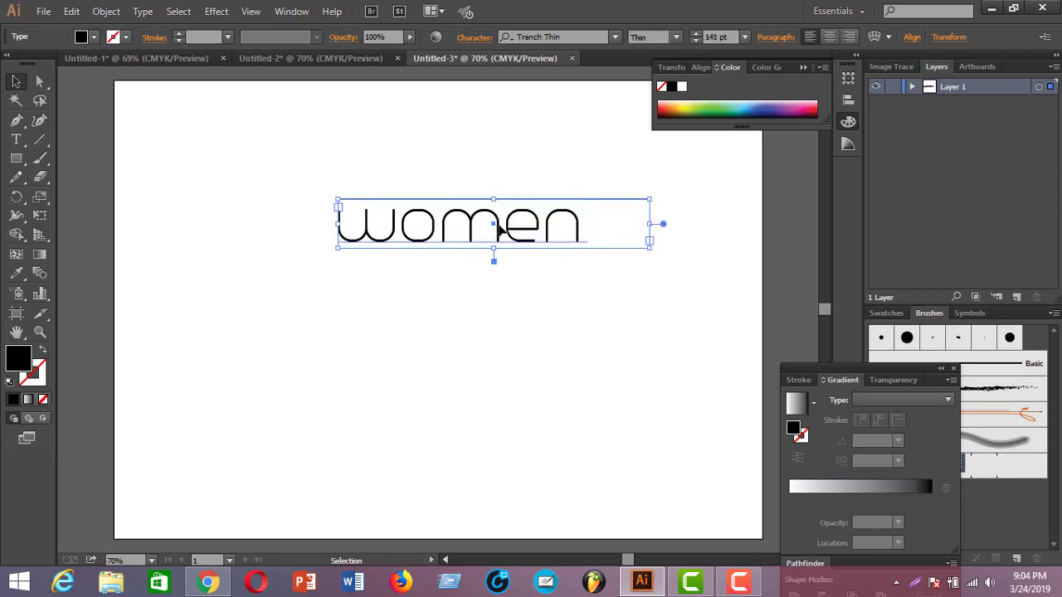
drag(498, 230, 467, 288)
click(504, 358)
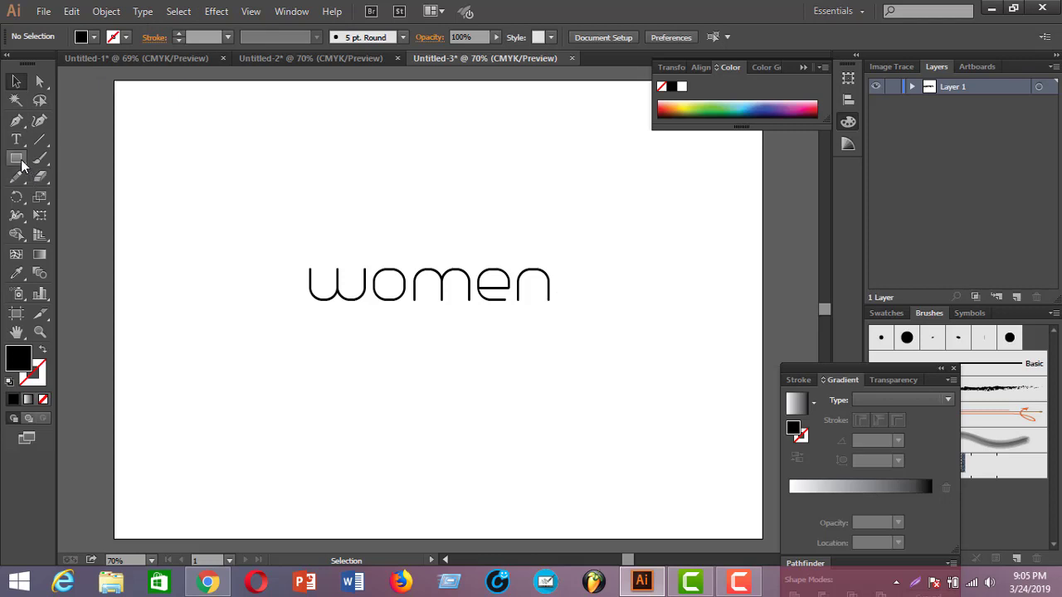
Draw a small solid black circle above the w of "women" with the Ellipse tool
drag(17, 158, 56, 195)
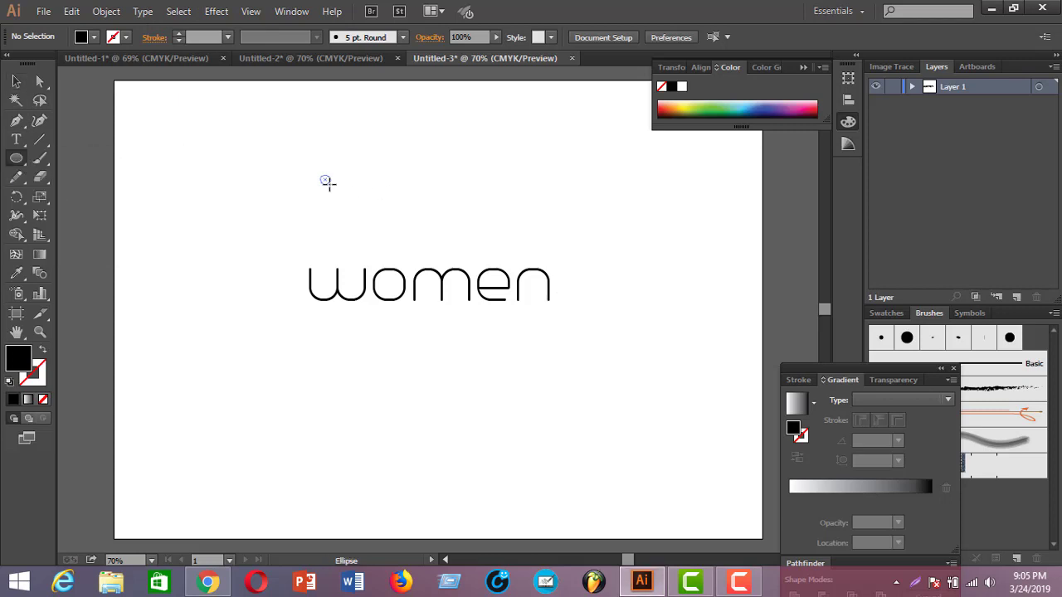
drag(317, 172, 333, 187)
click(16, 80)
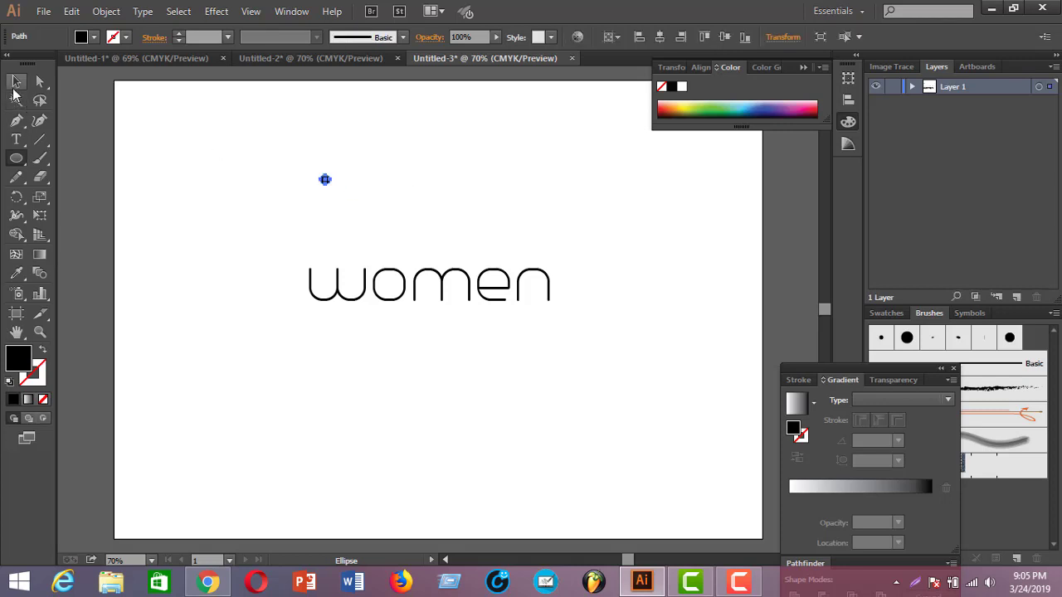
click(268, 127)
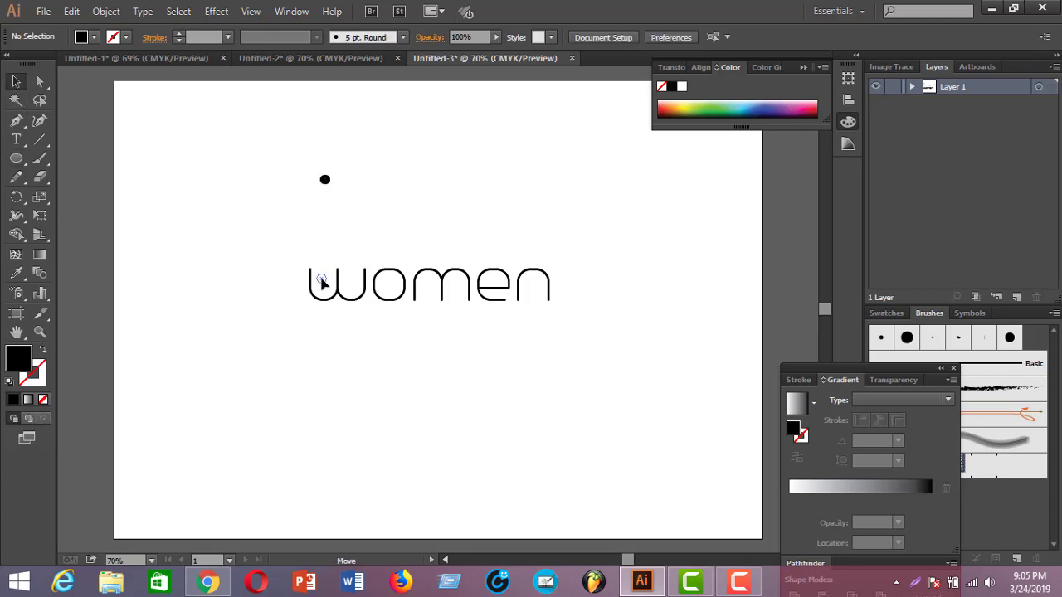
Move the black dot into the left bowl of the w and place a copy in its right bowl
drag(325, 179, 322, 284)
click(365, 208)
mouse_move(324, 286)
mouse_down()
mouse_move(355, 286)
mouse_move(324, 284)
mouse_up()
click(437, 207)
click(396, 263)
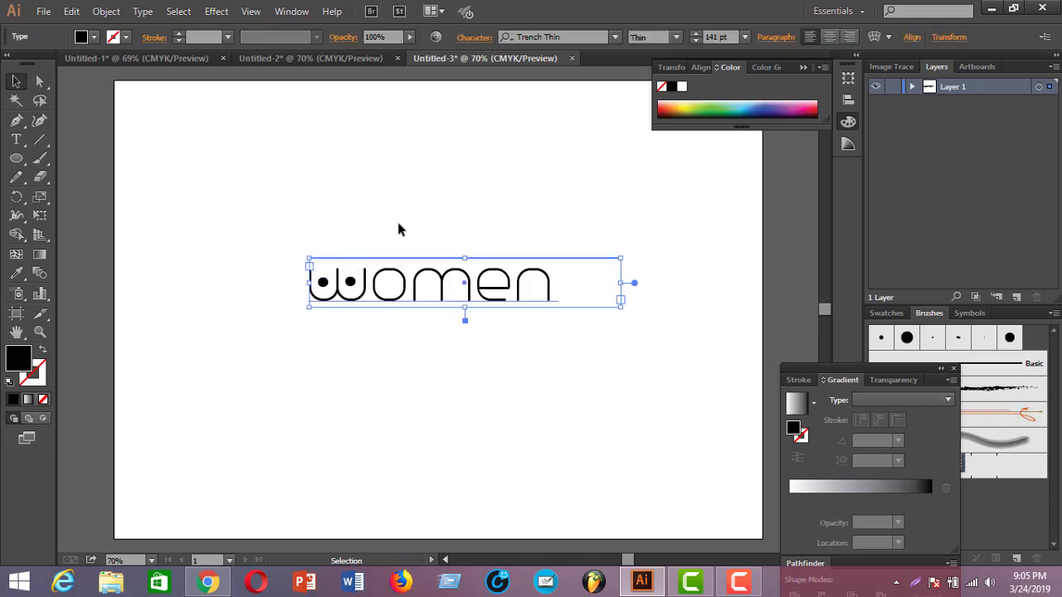
click(399, 230)
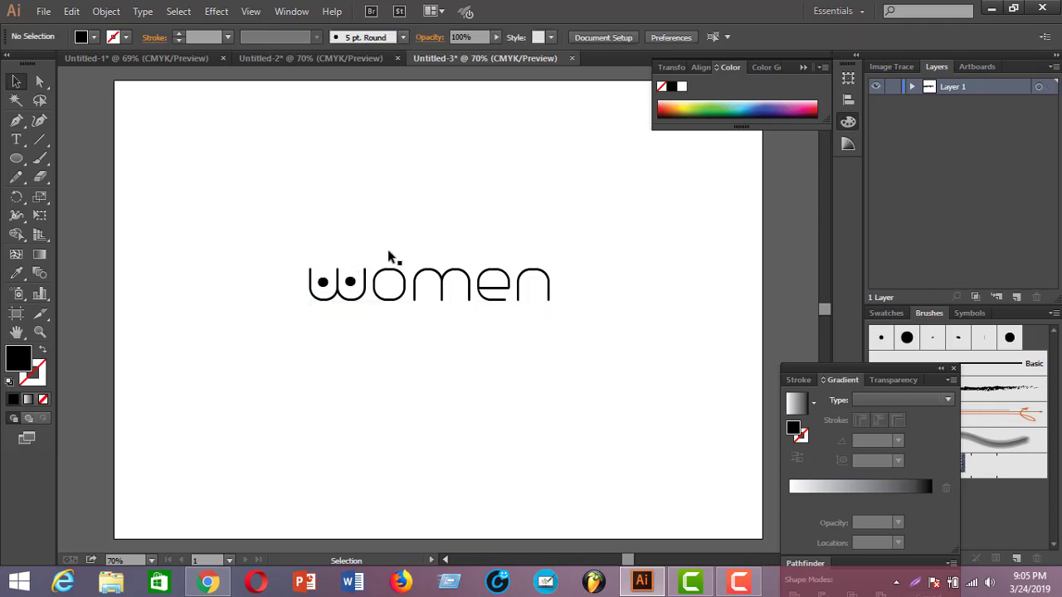
Narrow the "women" text area so its right edge sits close to the final n
click(545, 285)
drag(621, 289, 567, 290)
click(628, 307)
Lower the dot in the w's right bowl towards the curve and shrink it to less than half its size
key(ctrl+plus)
key(ctrl+plus)
key(ctrl+plus)
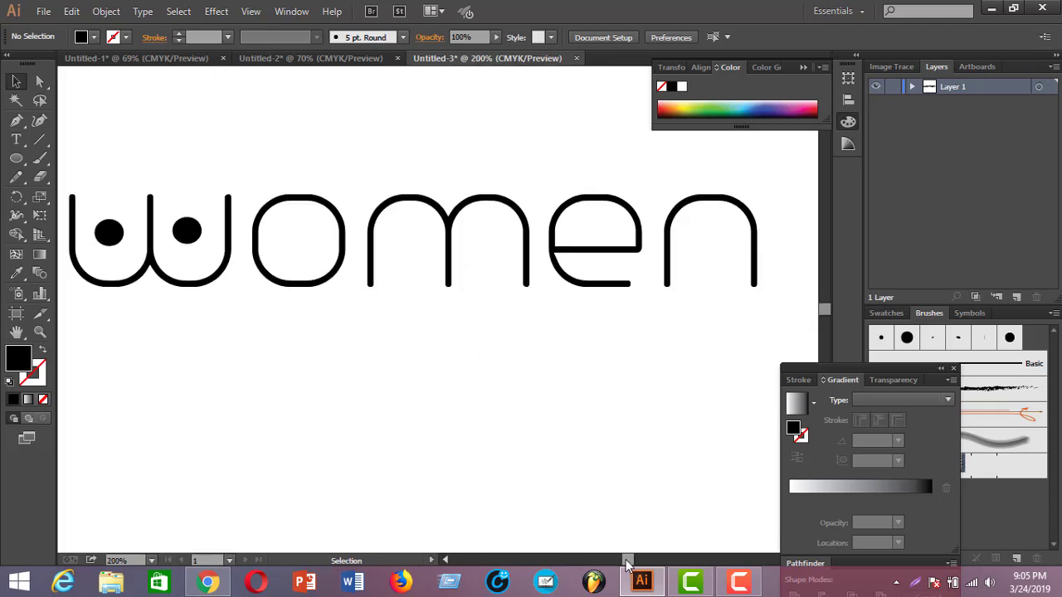
drag(627, 560, 624, 562)
scroll(486, 265, up, 1)
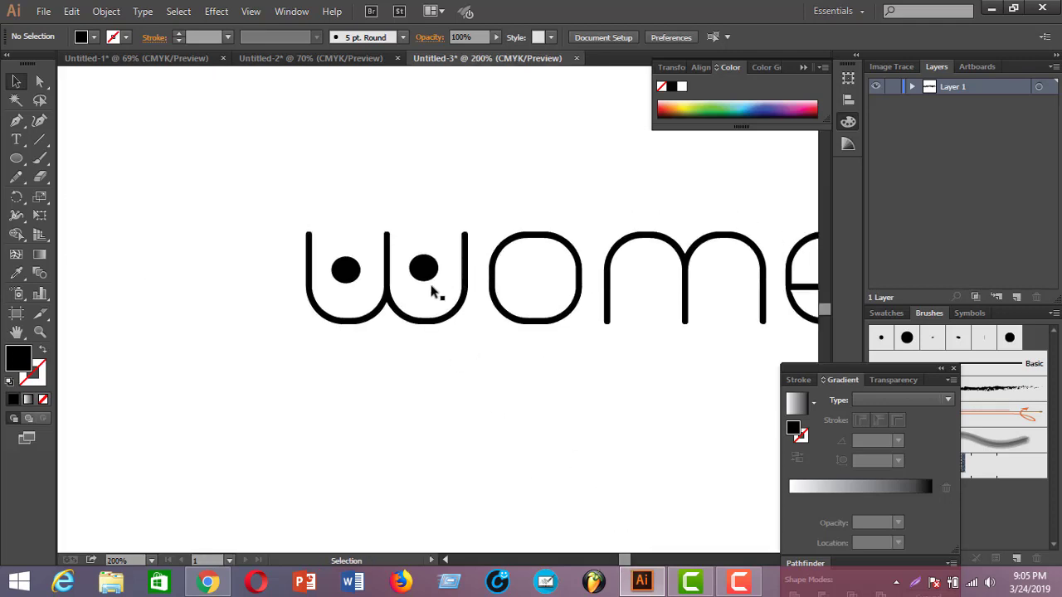
drag(429, 274, 430, 300)
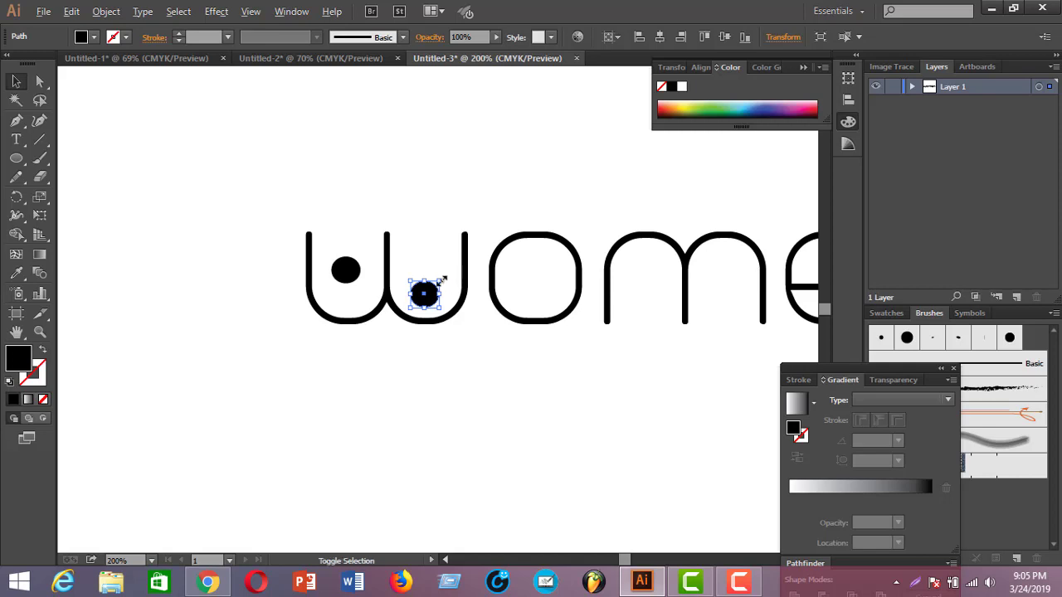
drag(442, 281, 435, 286)
click(390, 290)
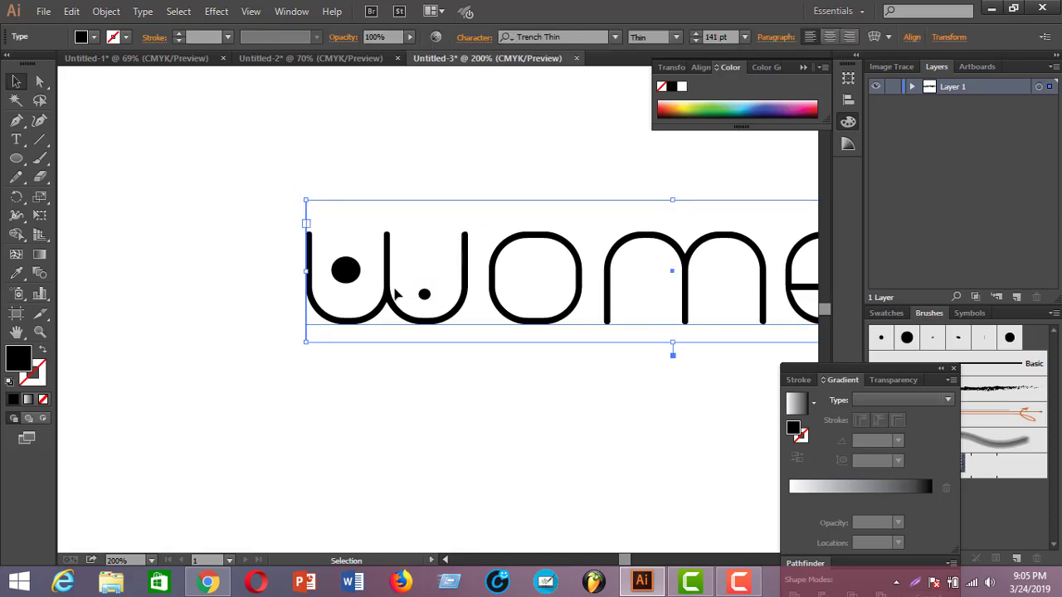
Delete the large dot in the w's left bowl and move the small dot from the right bowl into its place
click(353, 280)
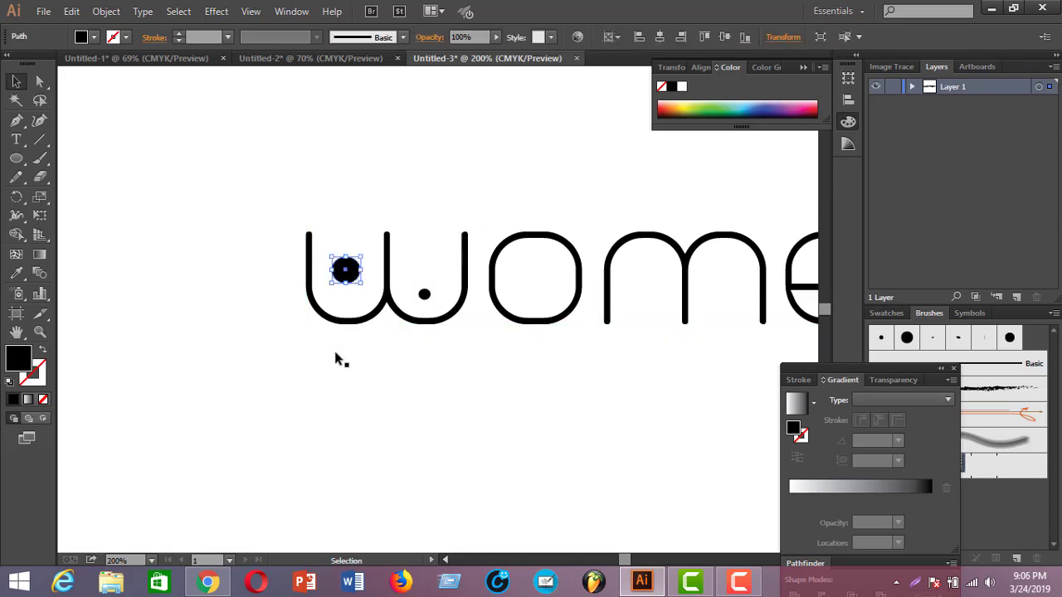
key(Delete)
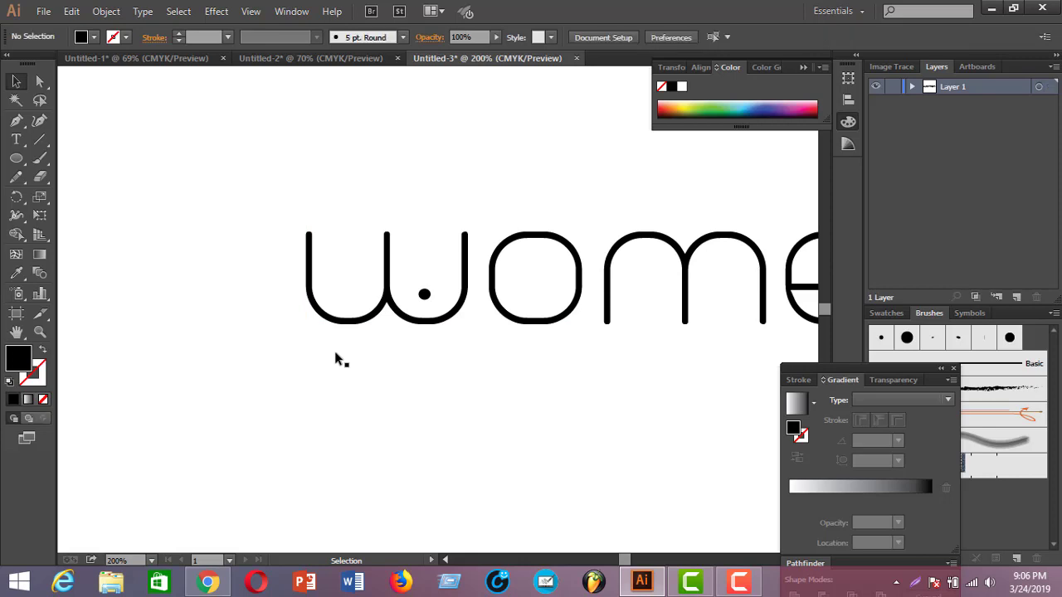
click(424, 295)
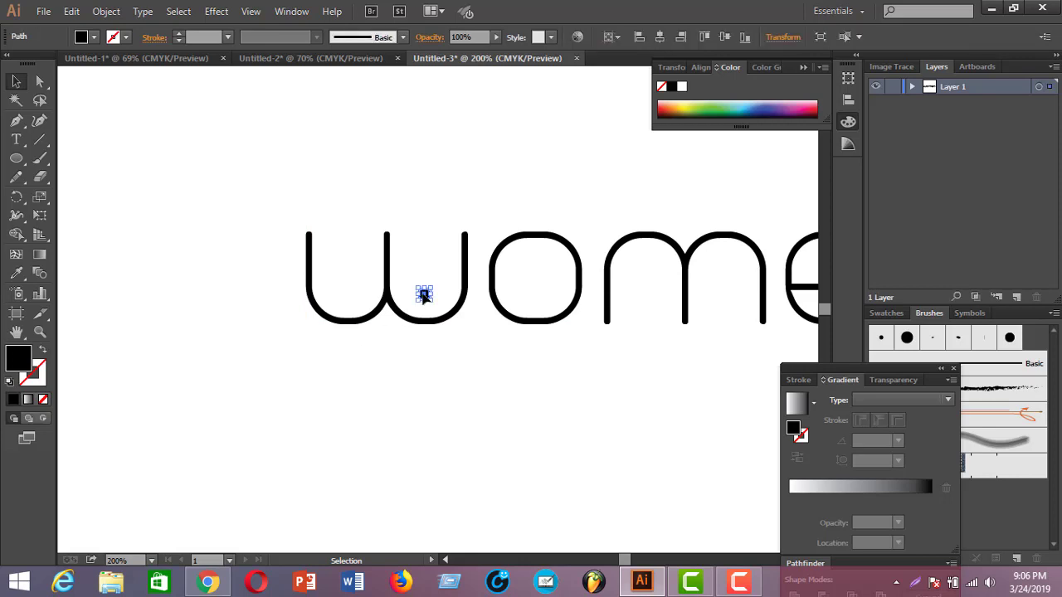
drag(424, 296, 347, 299)
click(289, 286)
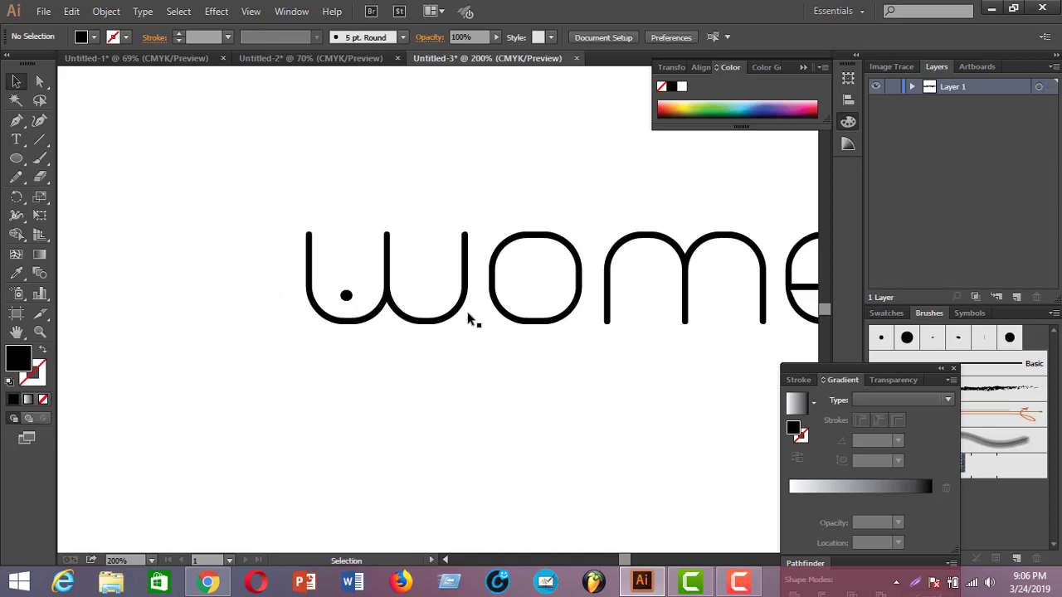
Duplicate the small dot from the w's left bowl into its right bowl at about the same height
click(347, 296)
drag(348, 296, 421, 296)
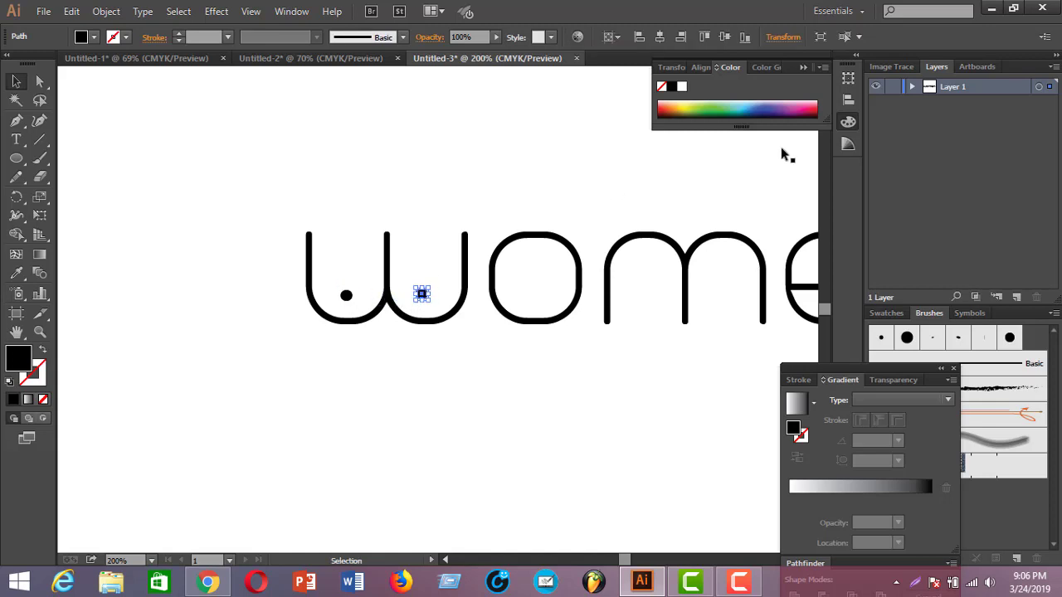
click(641, 471)
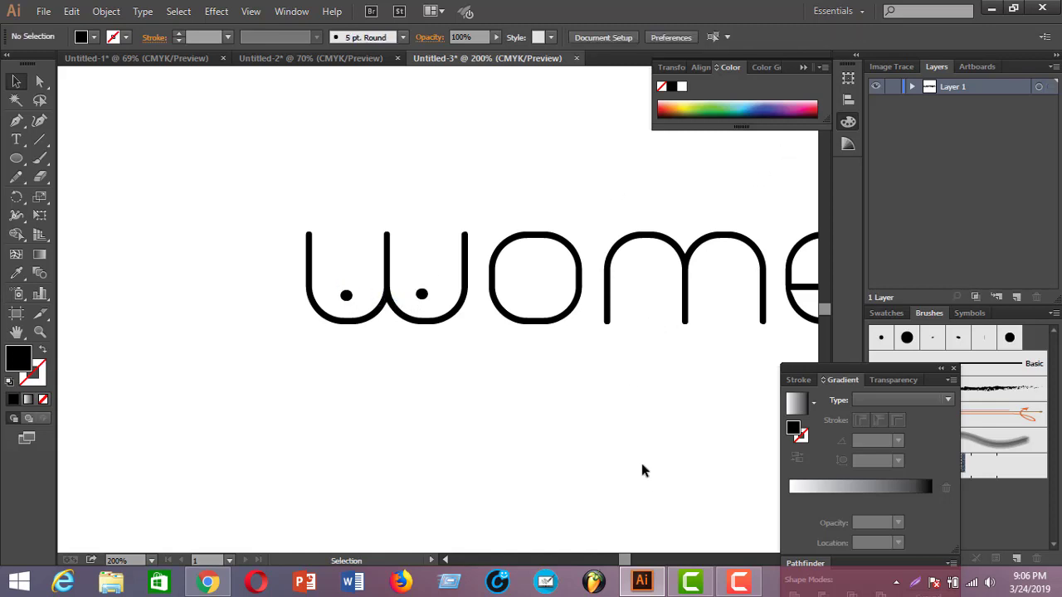
Place two copies of the small dot above the middle of the m, stacked one over the other
drag(627, 563, 629, 564)
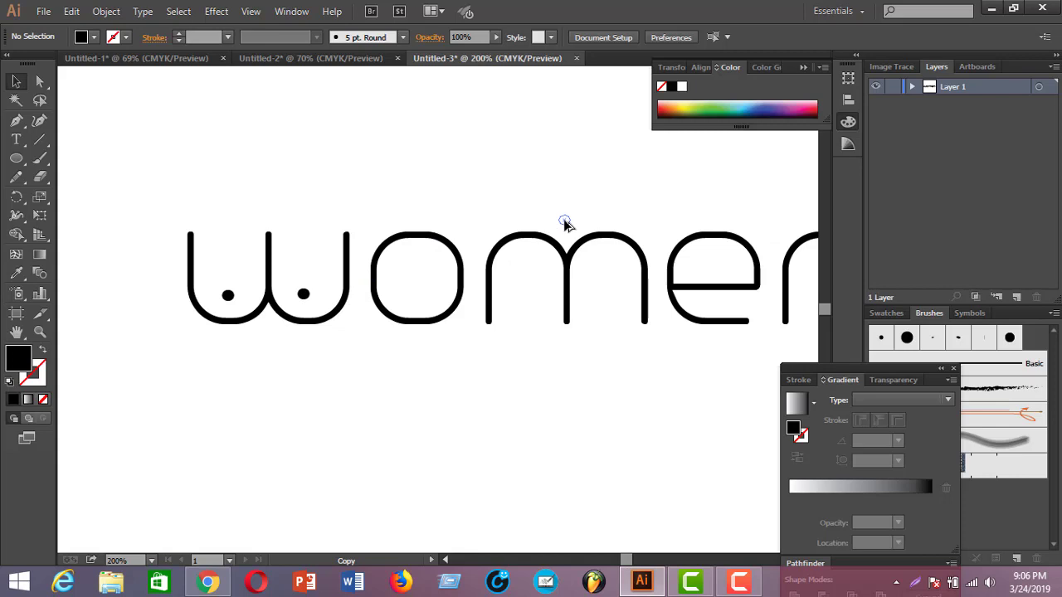
drag(565, 224, 564, 229)
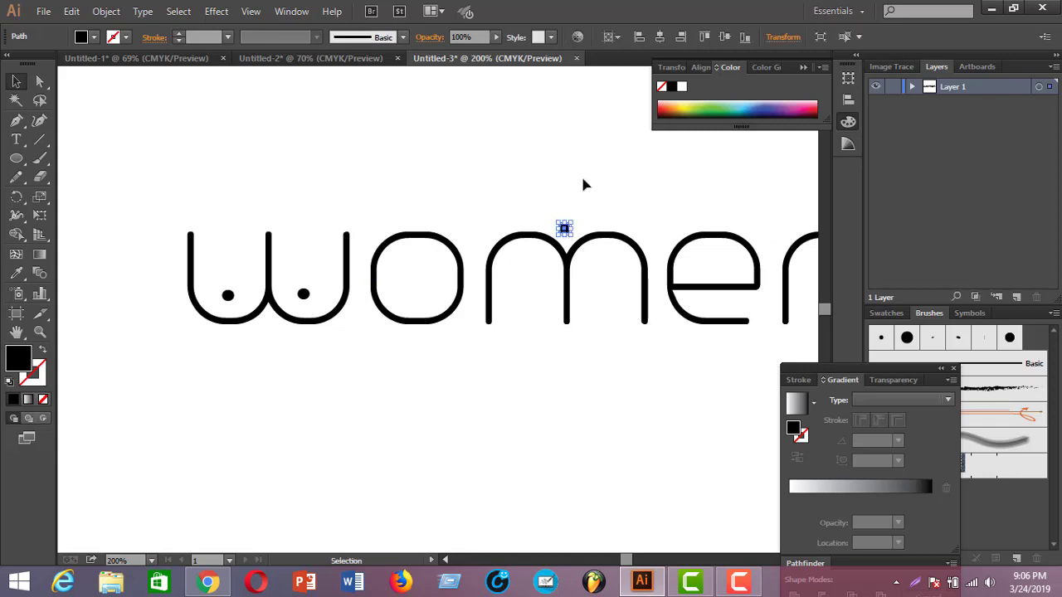
click(334, 287)
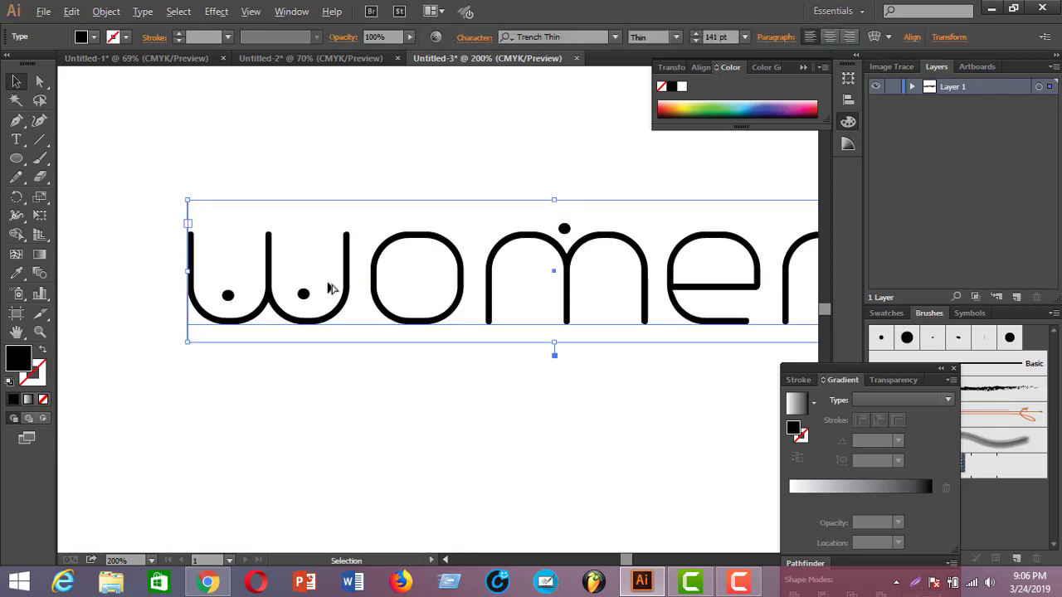
click(347, 403)
drag(305, 295, 564, 209)
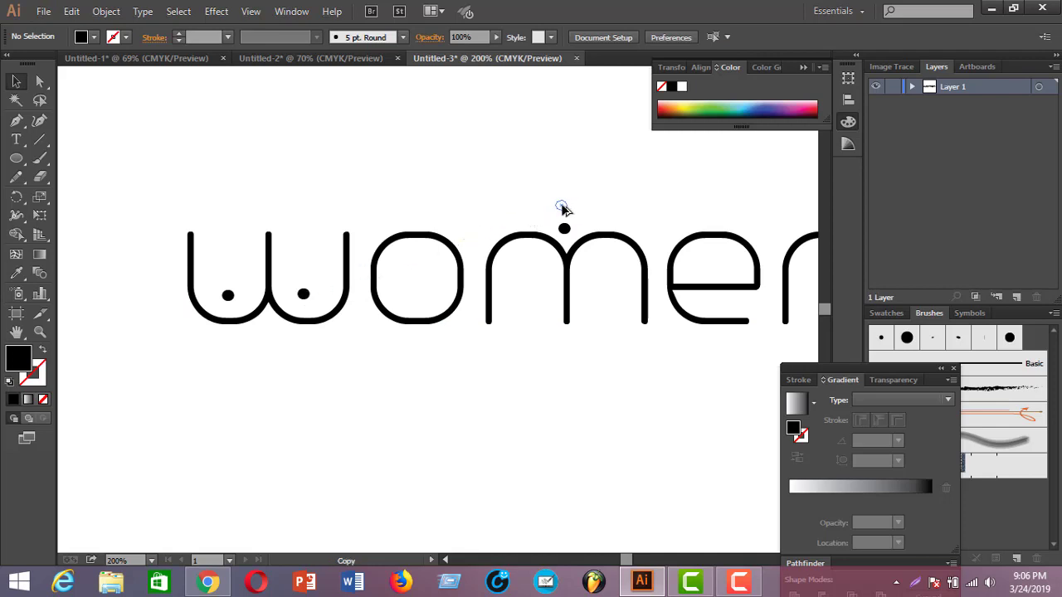
drag(562, 209, 565, 208)
click(589, 448)
Select the two stacked dots above the m and align them to their horizontal centre
key(ctrl+1)
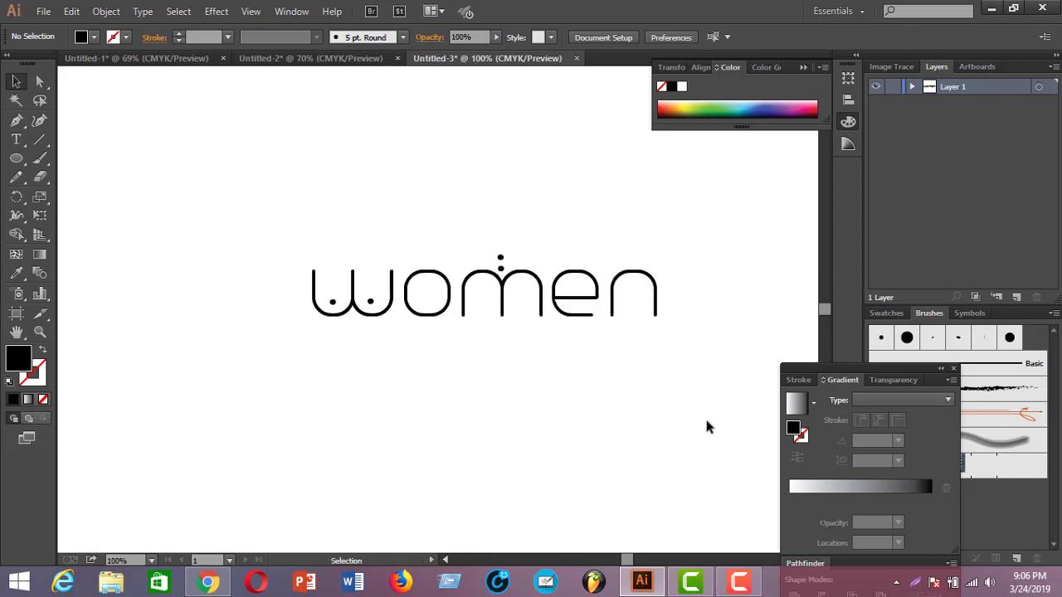
drag(627, 560, 630, 560)
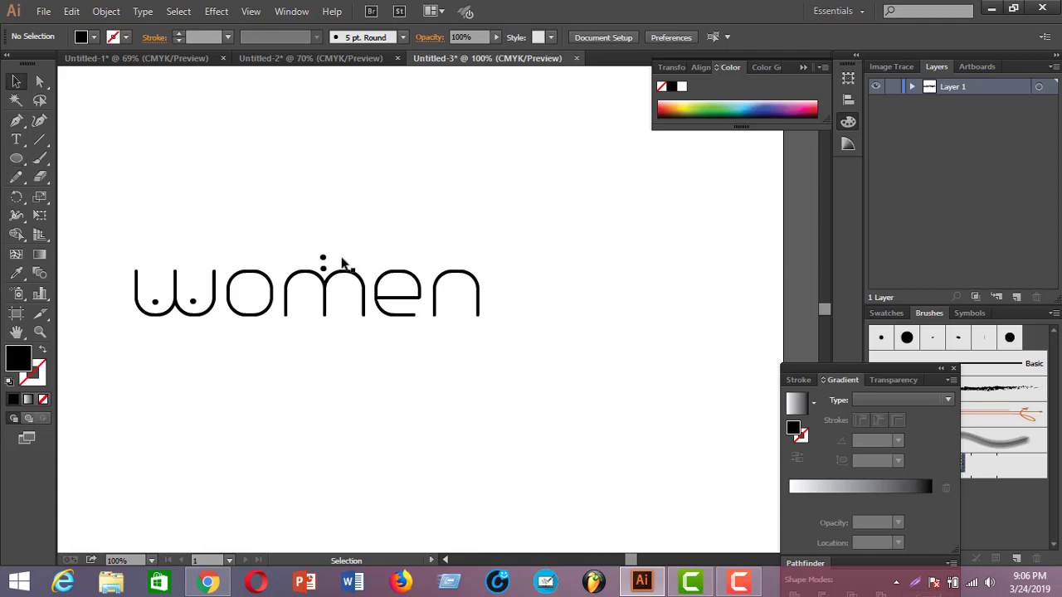
key(ctrl)
key(ctrl+plus)
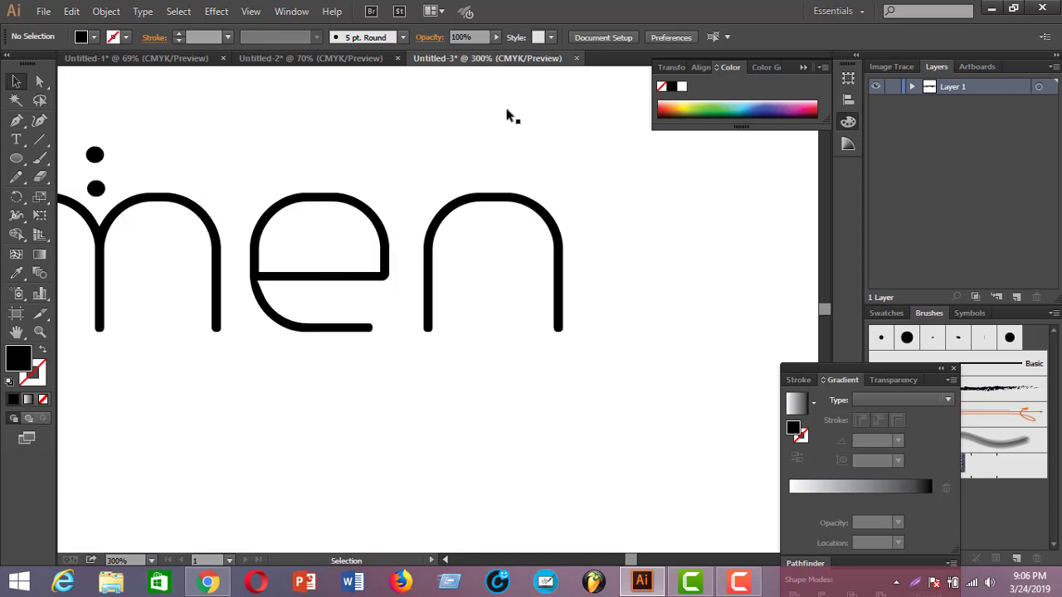
drag(636, 565, 627, 565)
click(628, 156)
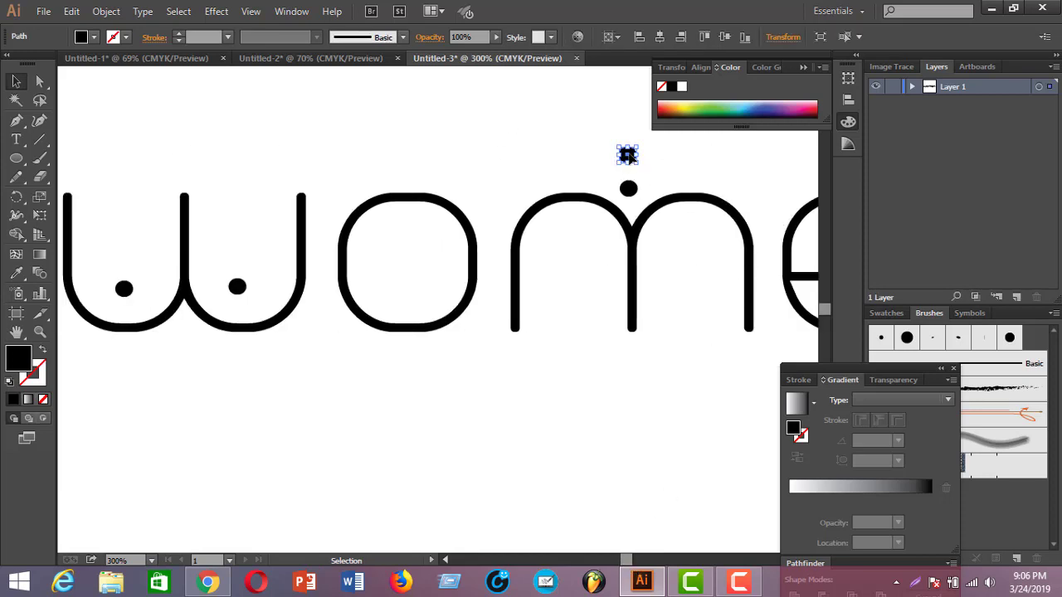
key(shift)
shift+click(629, 191)
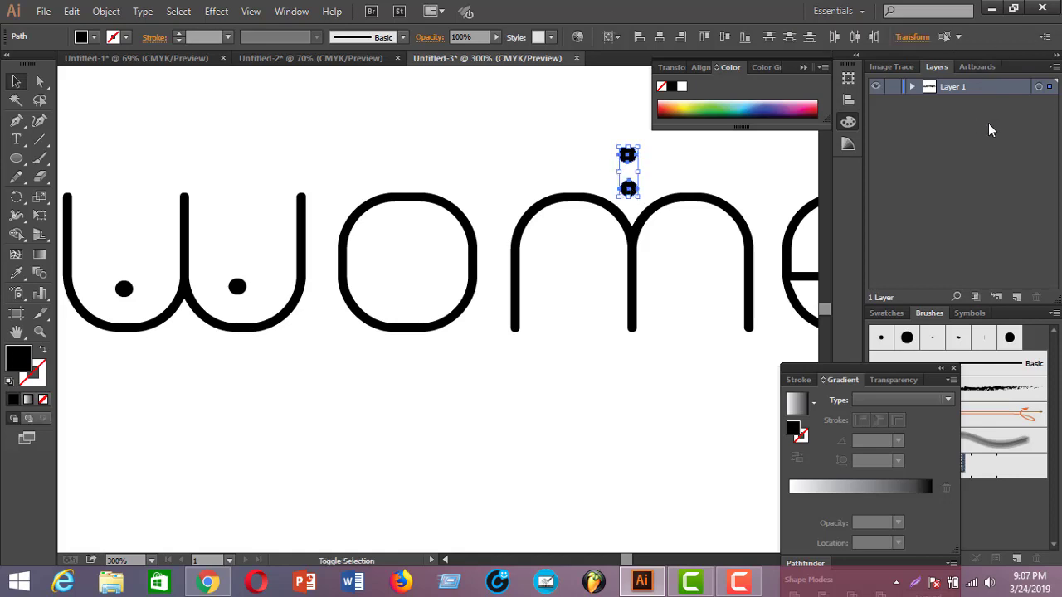
drag(910, 367, 967, 373)
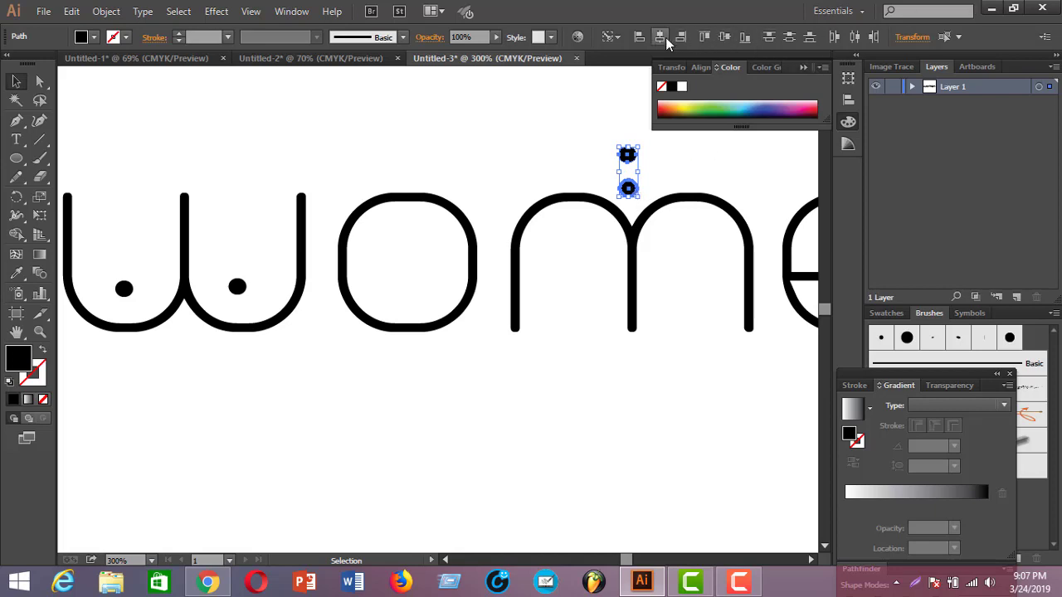
click(695, 183)
scroll(703, 181, up, 1)
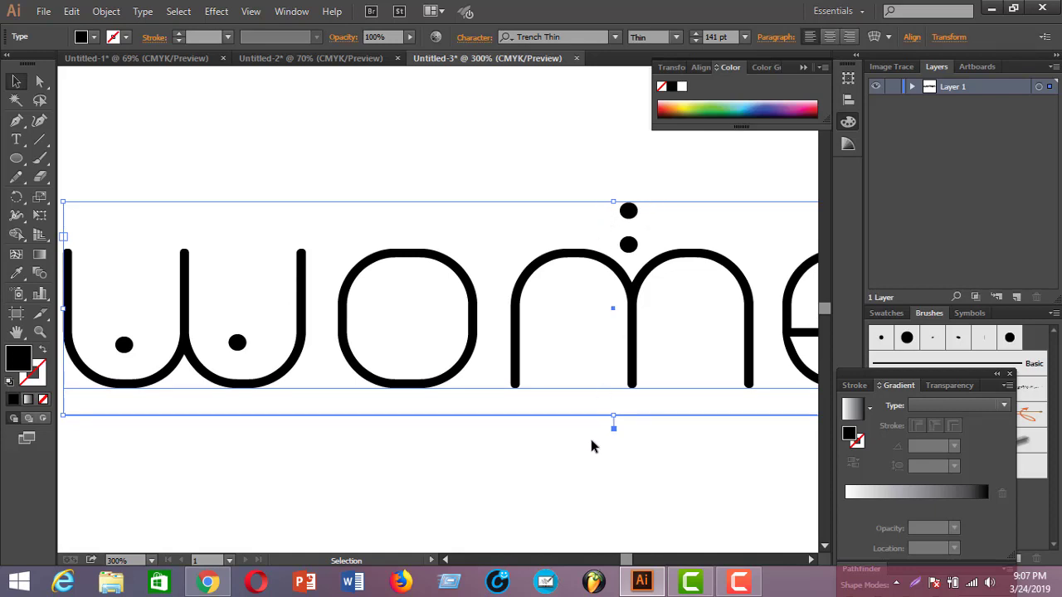
key(t)
click(621, 231)
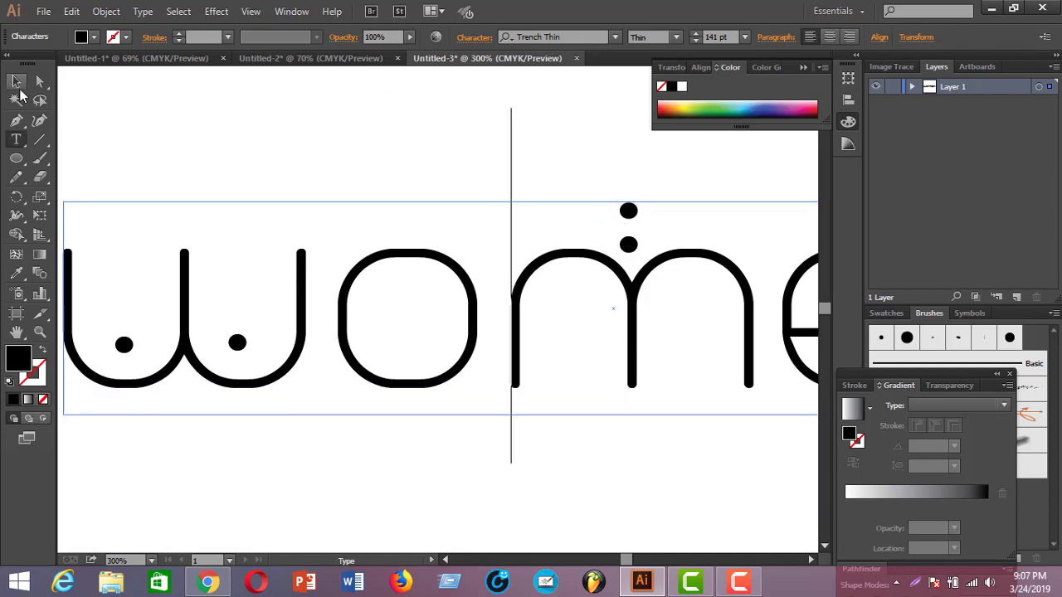
click(17, 81)
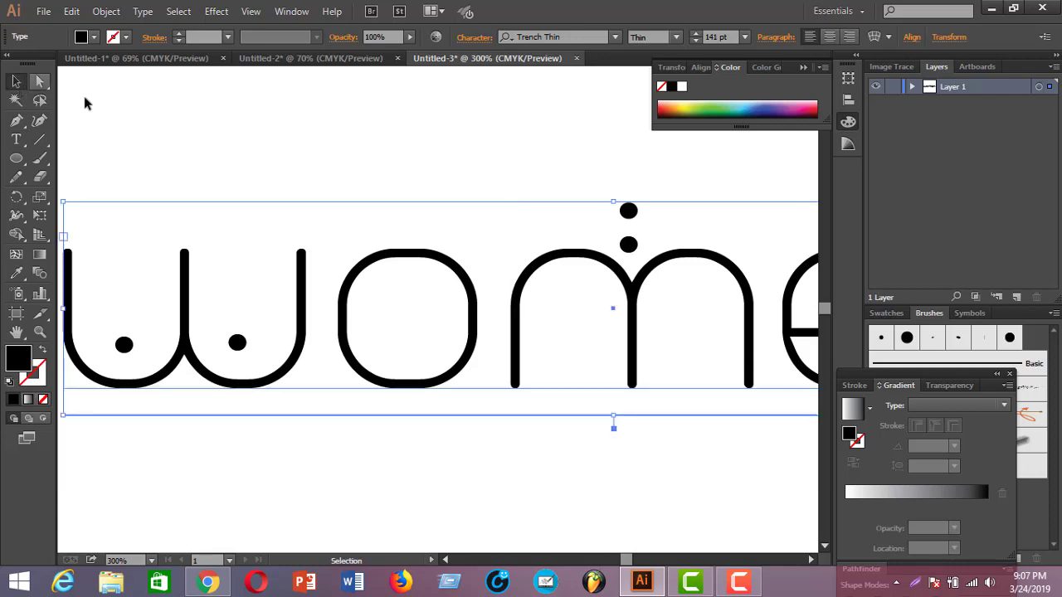
click(629, 211)
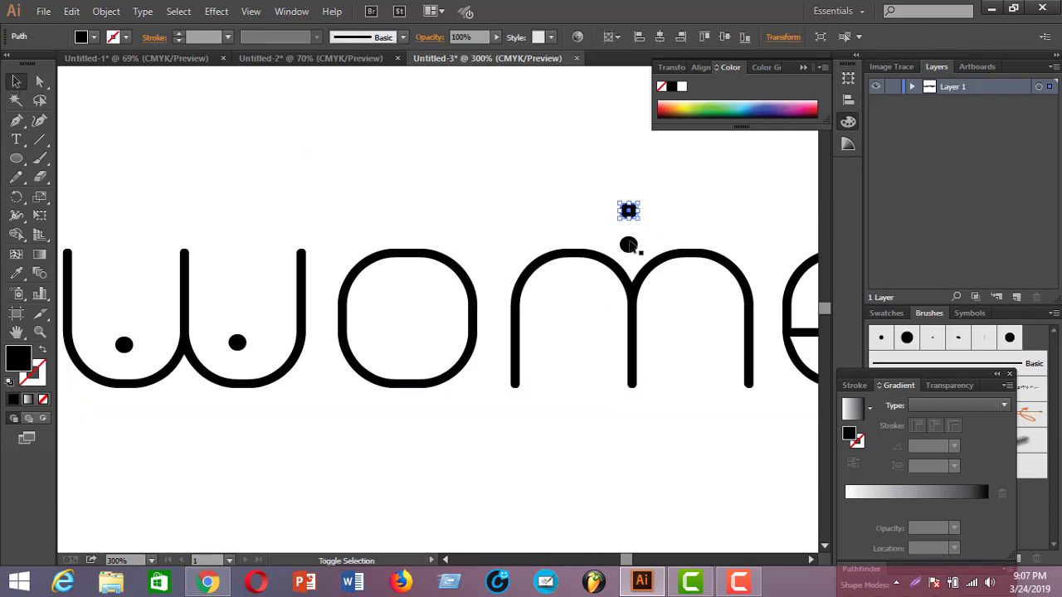
shift+click(629, 244)
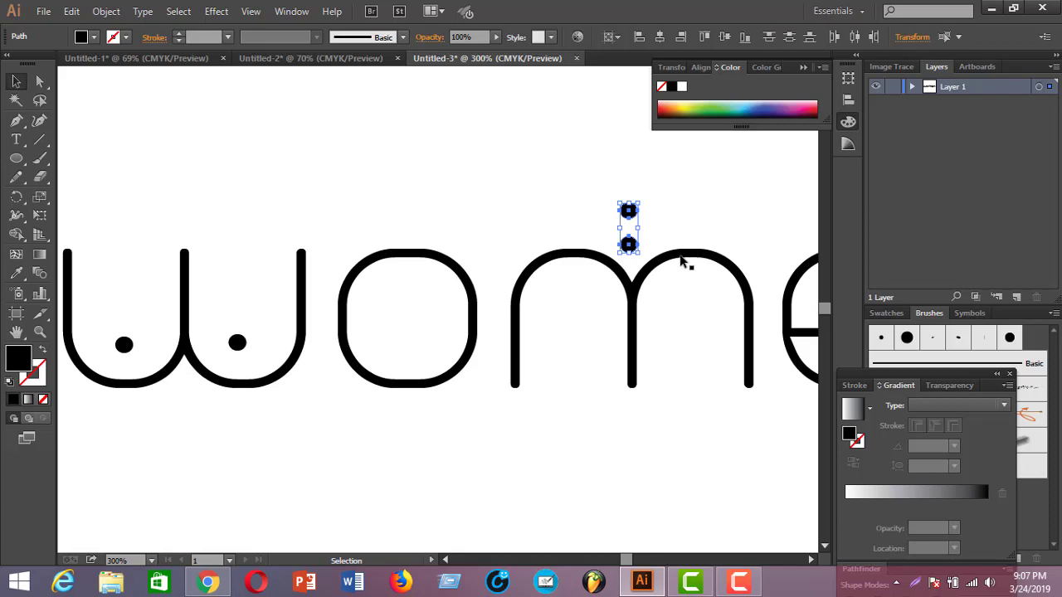
shift+click(682, 262)
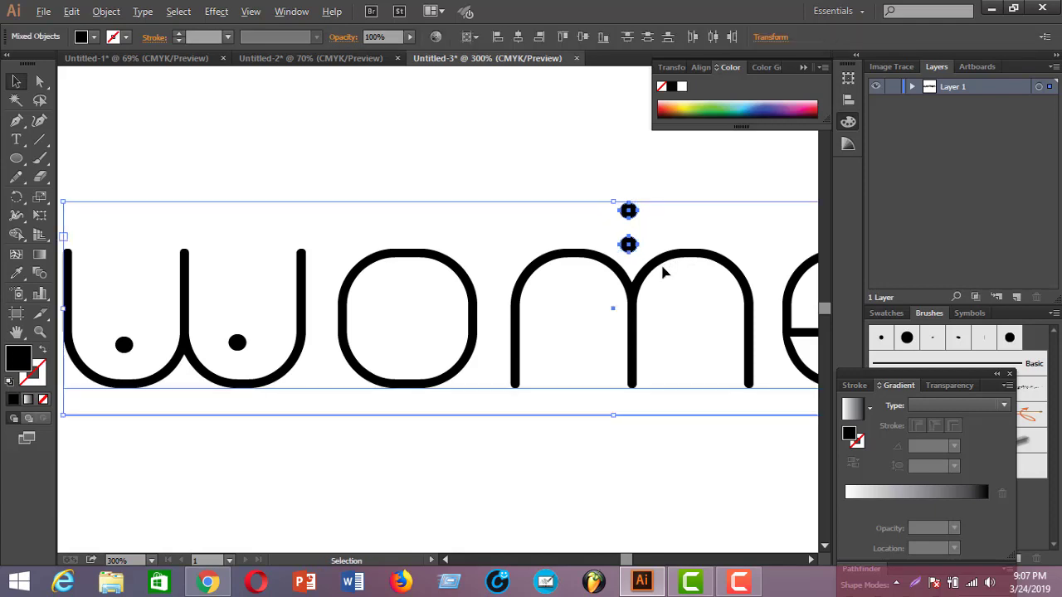
drag(663, 272, 668, 270)
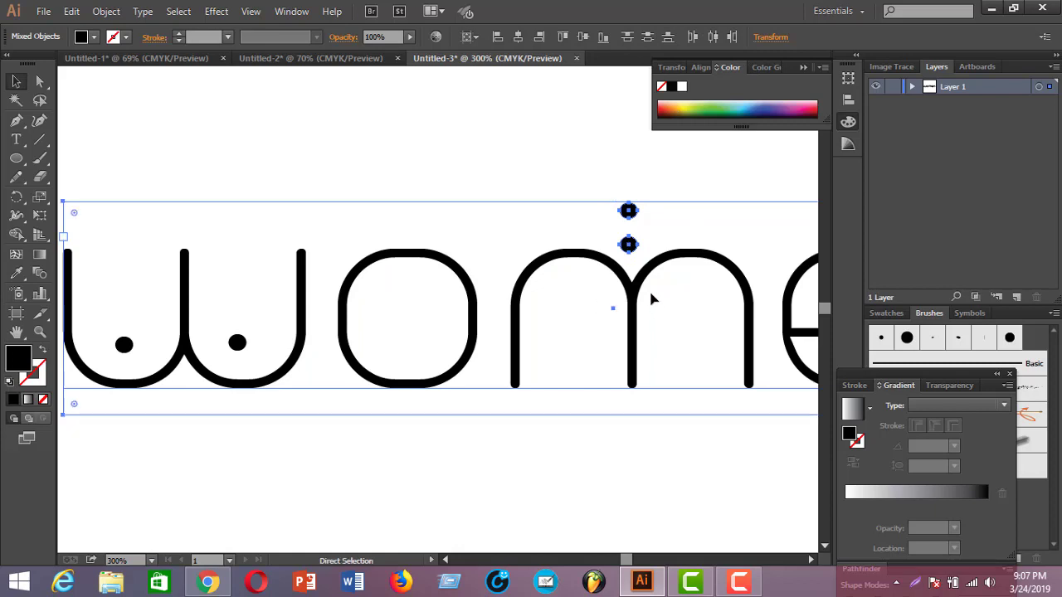
key(ctrl+minus)
click(640, 469)
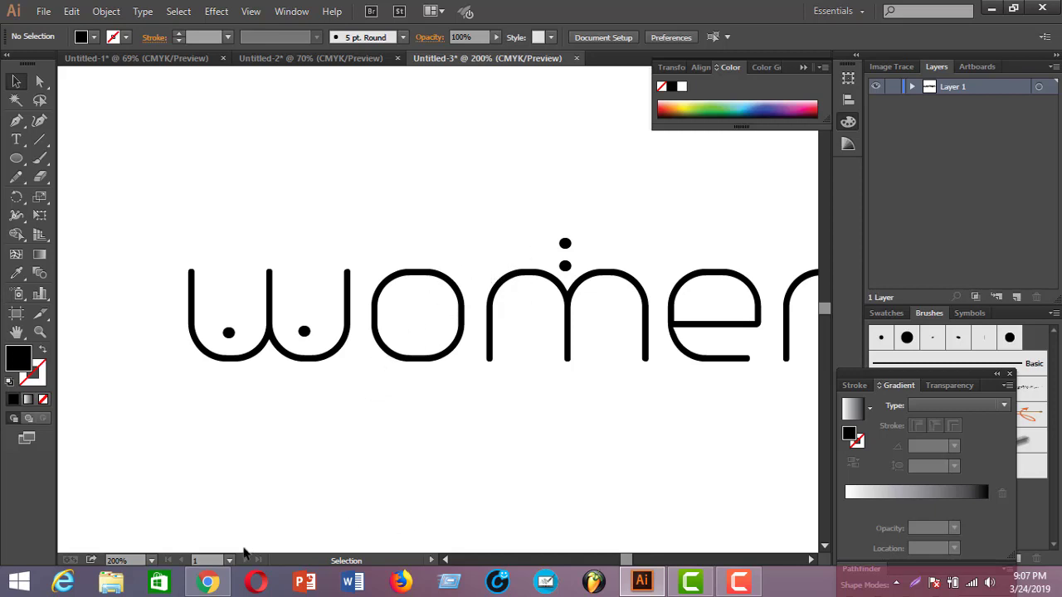
Switch to Chrome and look through the "women logo" image results for design ideas
click(207, 583)
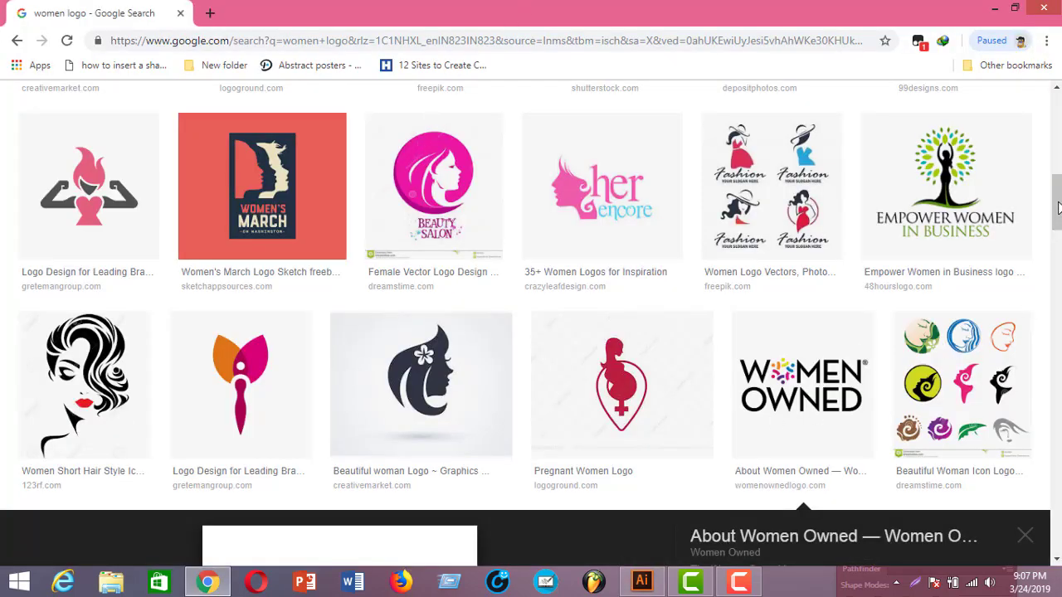
scroll(1008, 434, up, 4)
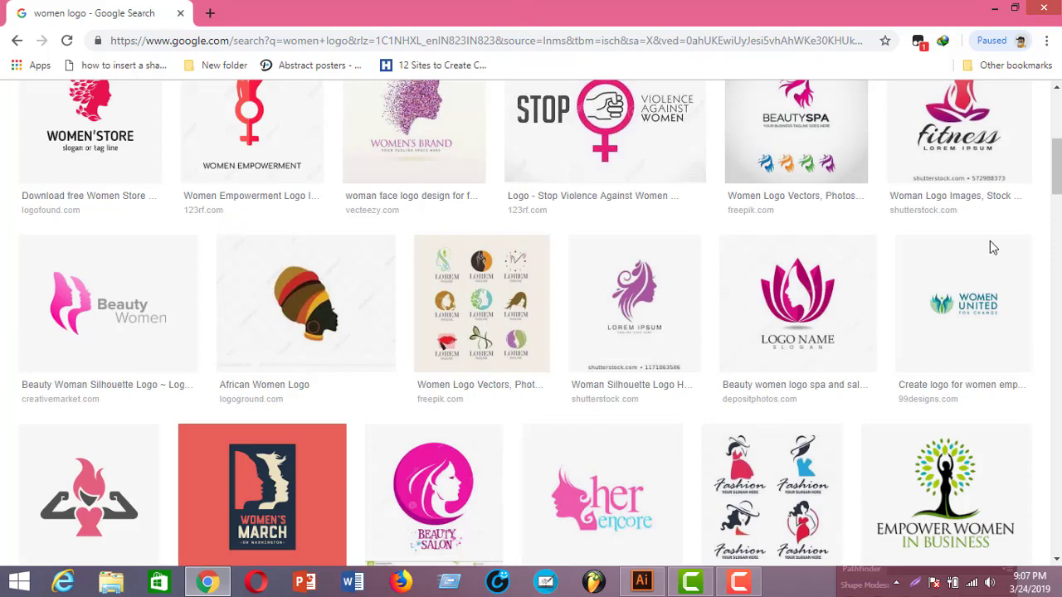
scroll(1057, 166, up, 5)
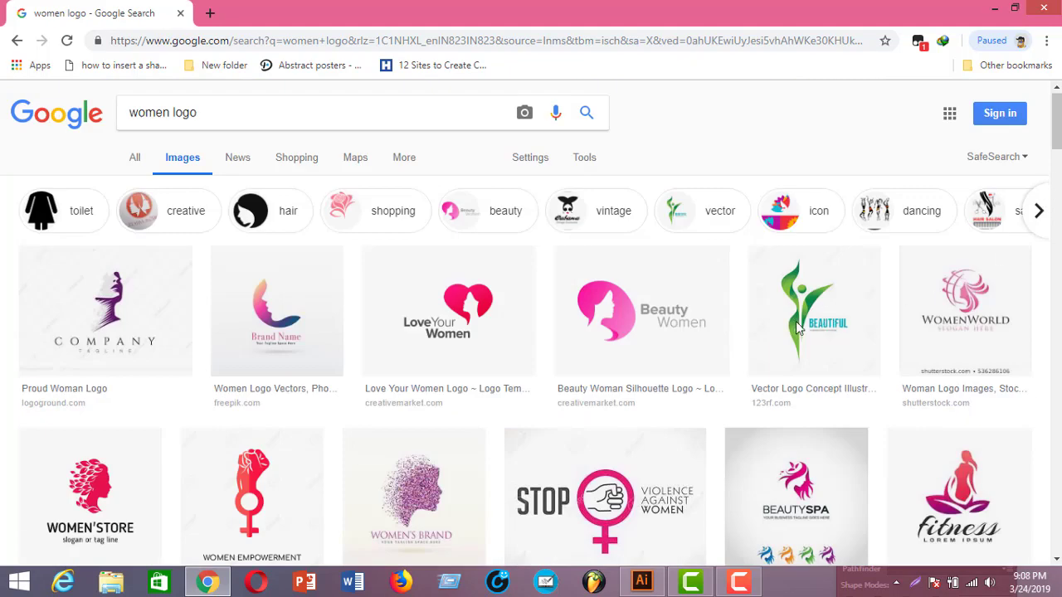
scroll(744, 318, down, 5)
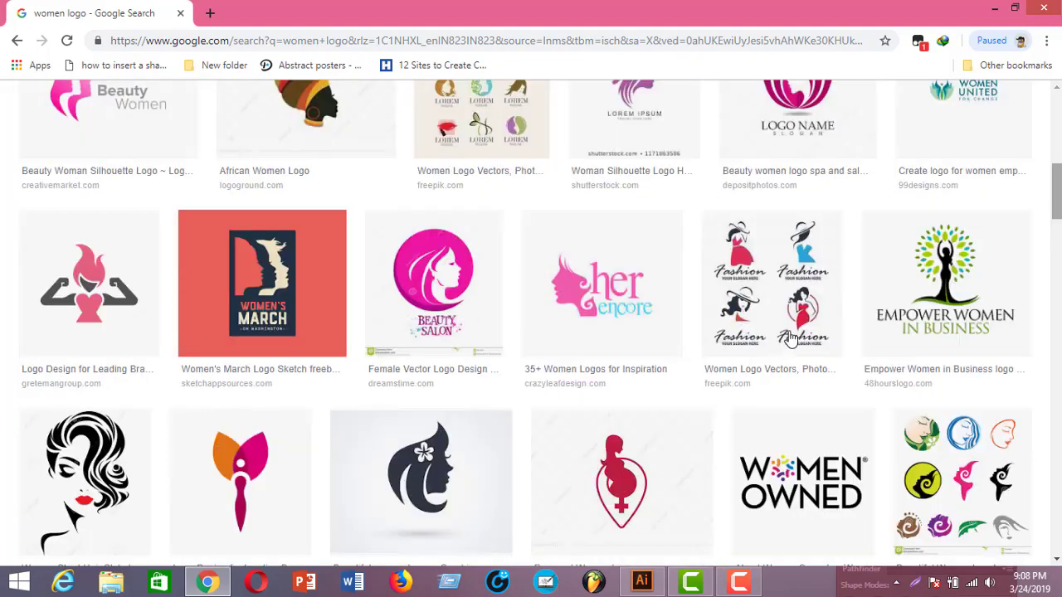
drag(1058, 196, 1058, 376)
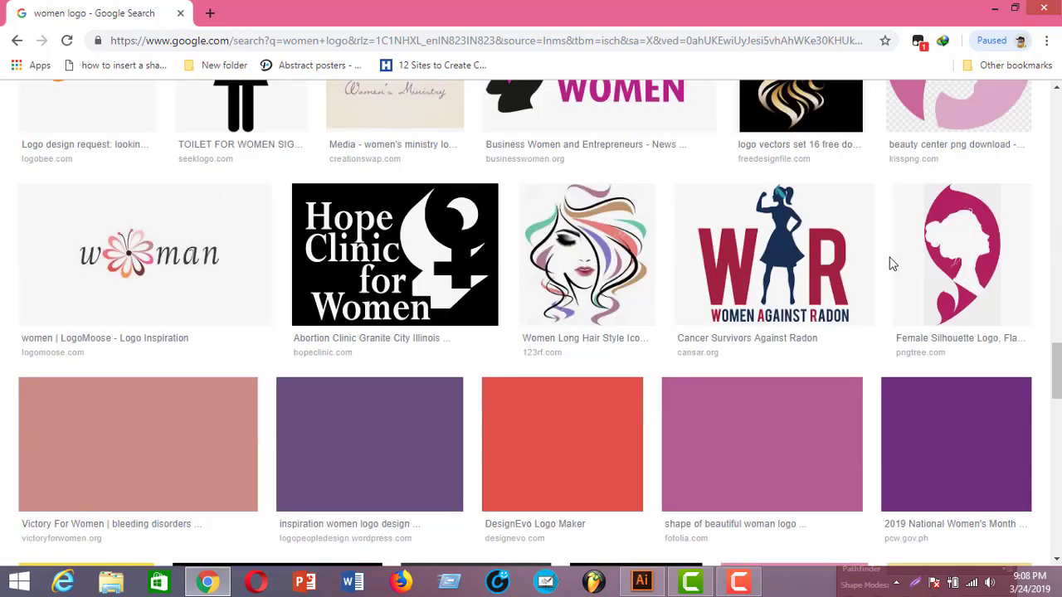
scroll(773, 249, up, 10)
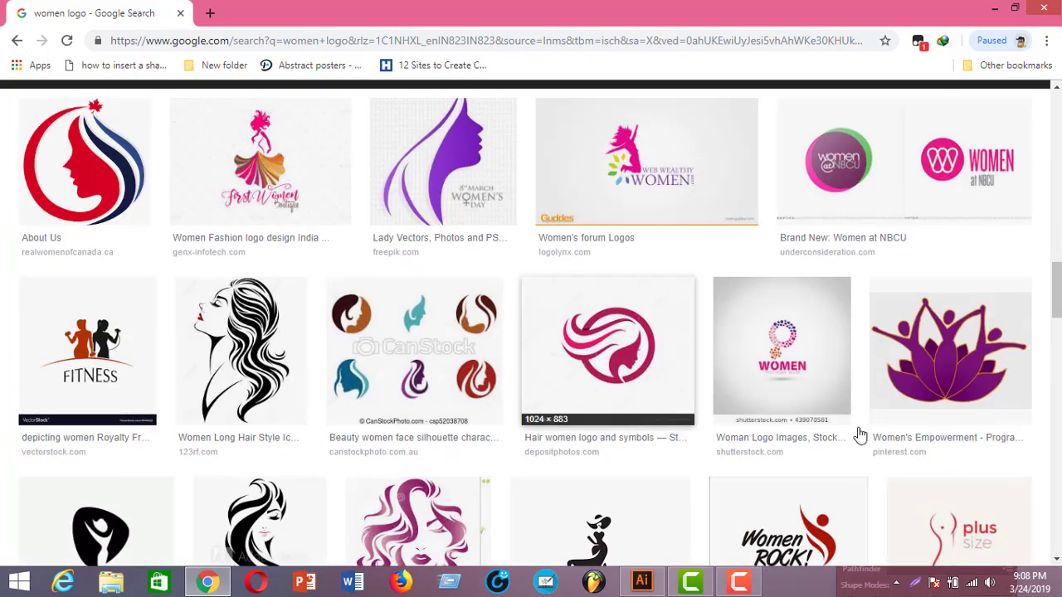
scroll(871, 340, down, 15)
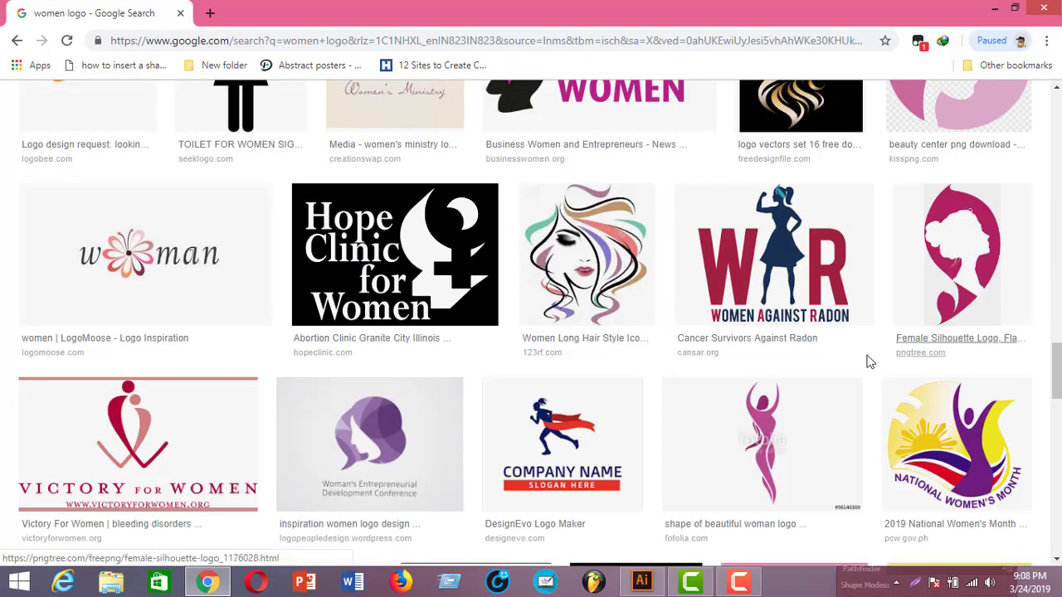
scroll(798, 395, down, 5)
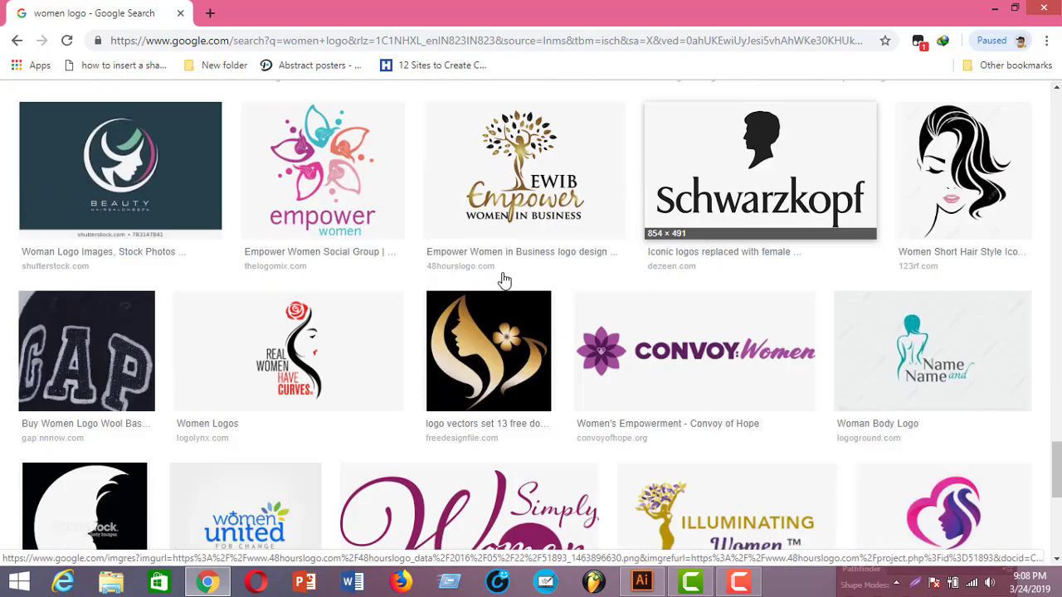
scroll(502, 277, down, 3)
scroll(597, 402, down, 3)
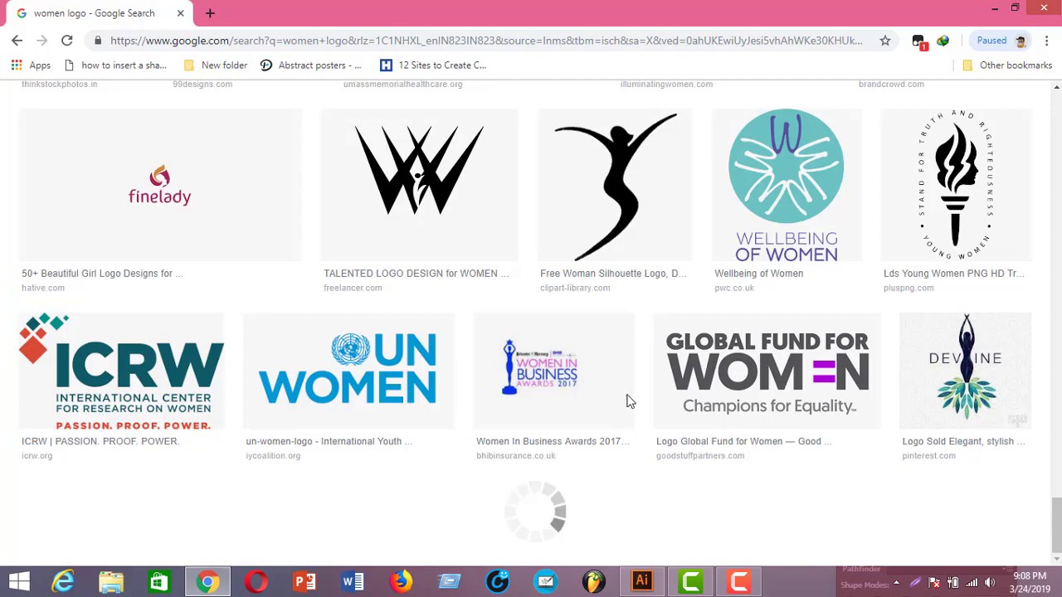
scroll(1056, 505, down, 5)
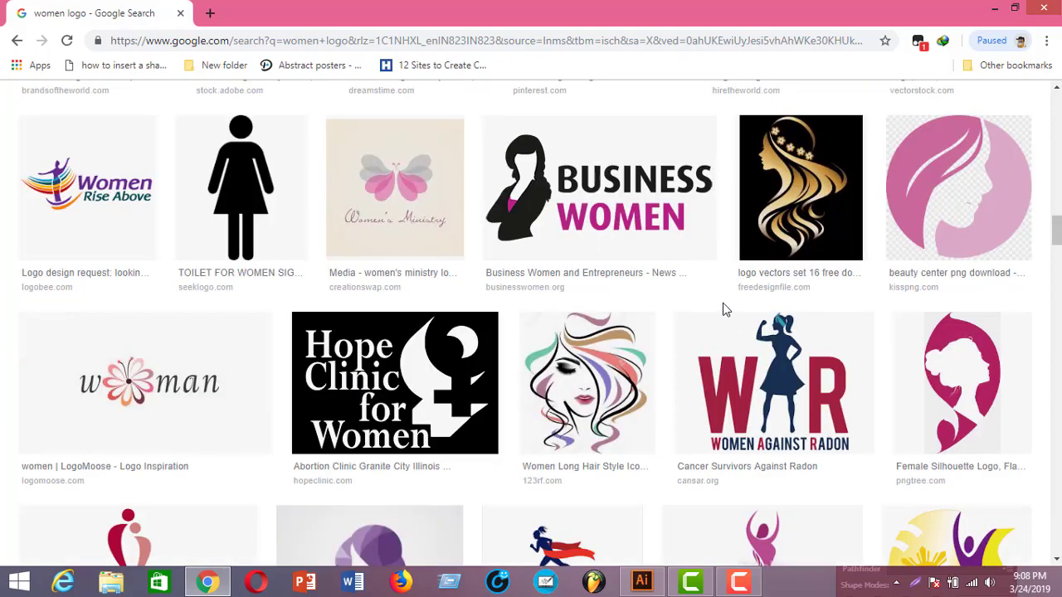
scroll(722, 309, up, 15)
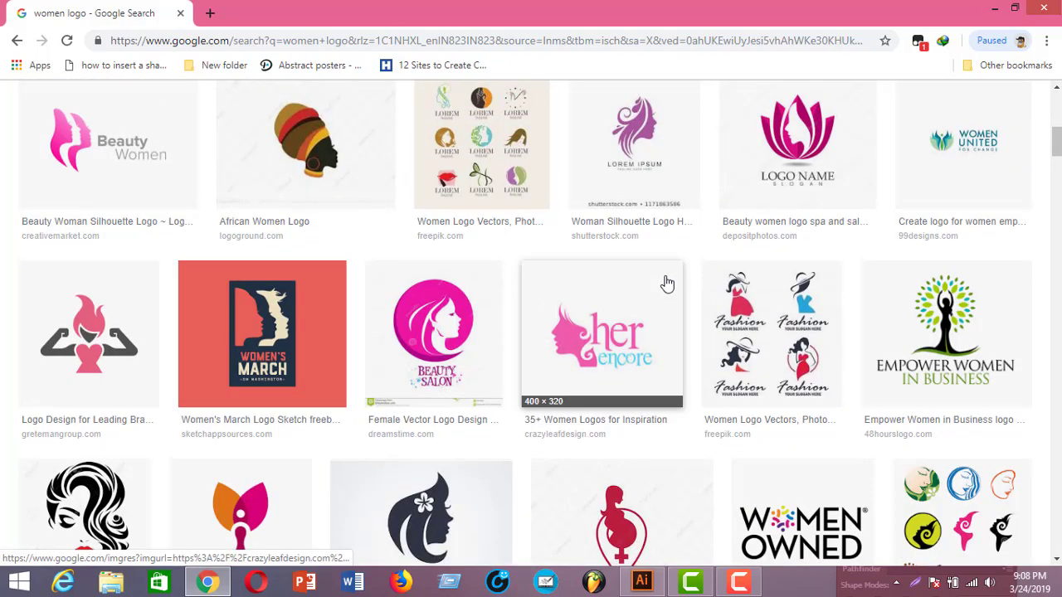
scroll(547, 311, up, 7)
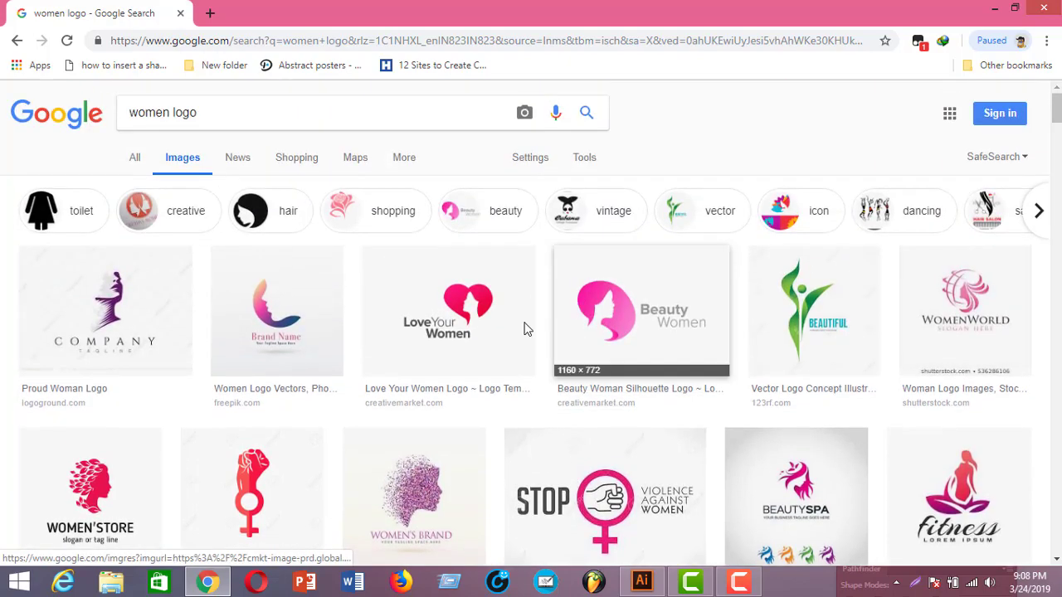
scroll(524, 329, down, 6)
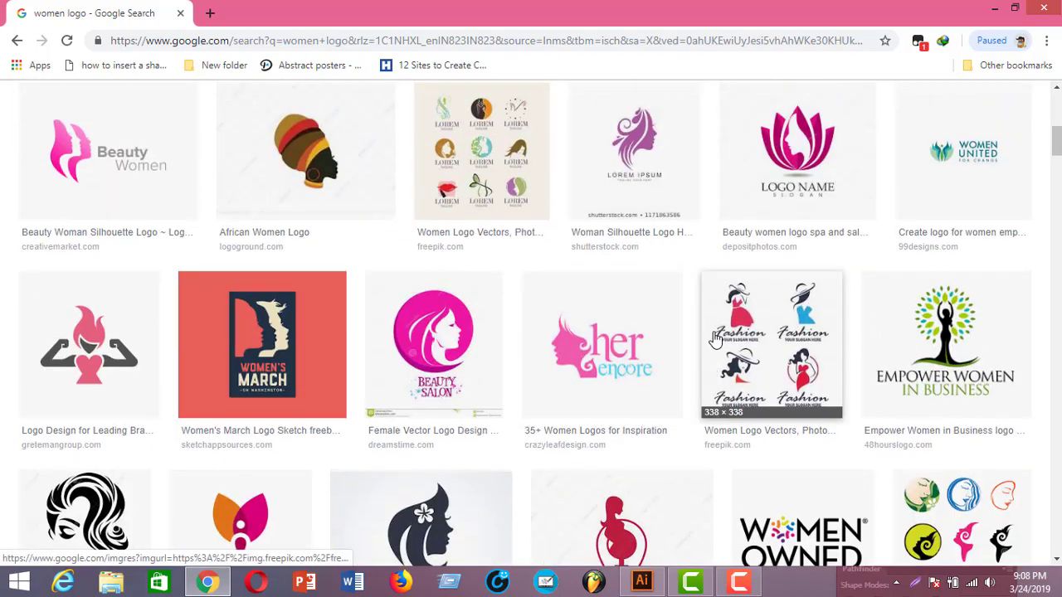
Preview the Freepik set of four Fashion women logos and its related fashion and beauty emblem collection with six figures
click(770, 340)
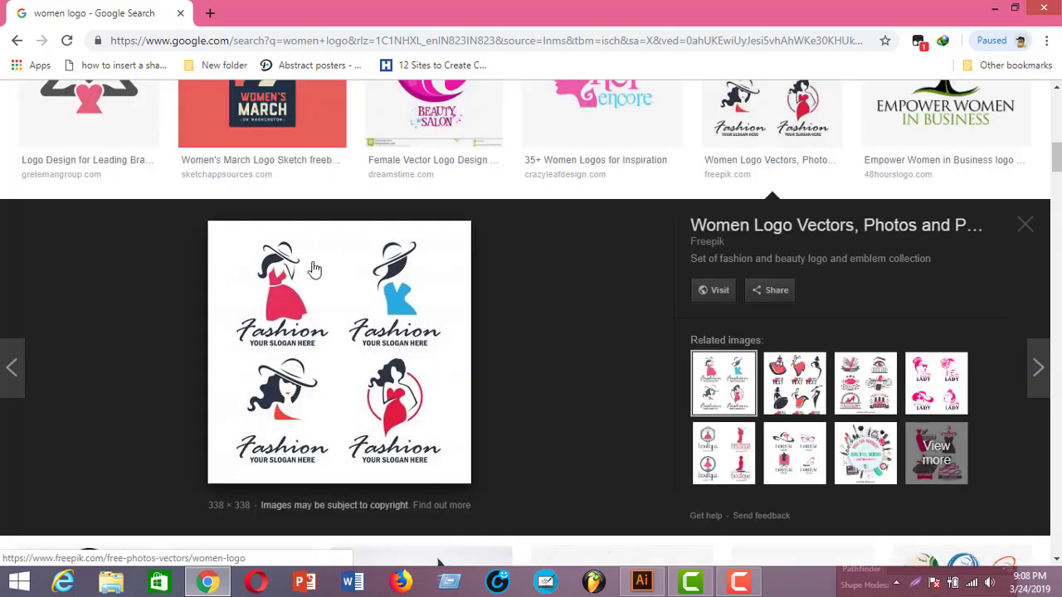
click(790, 405)
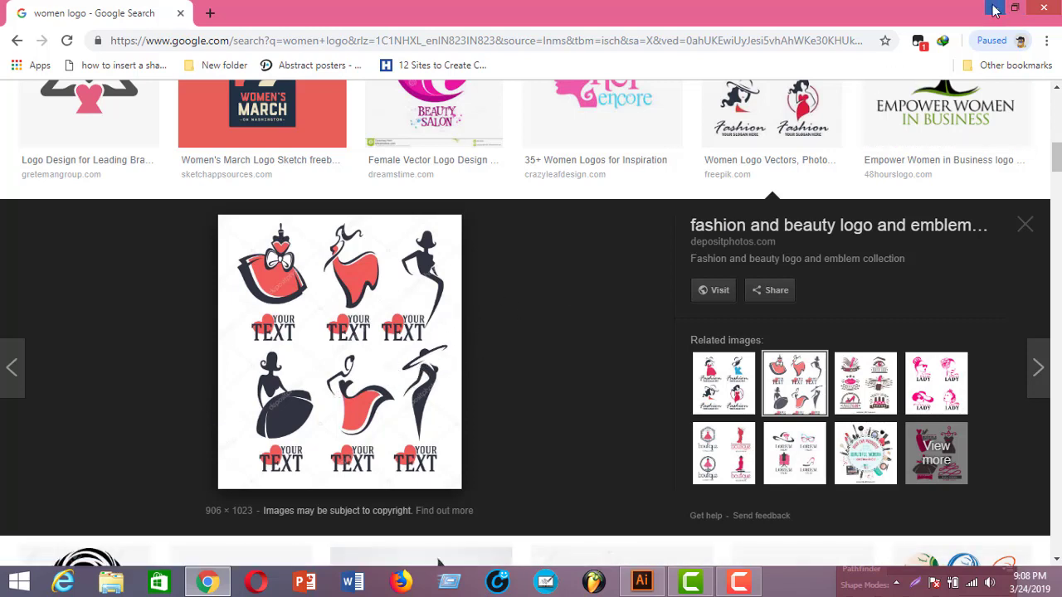
Switch to Illustrator and draw a circle in the empty space above the o of "women"
click(641, 580)
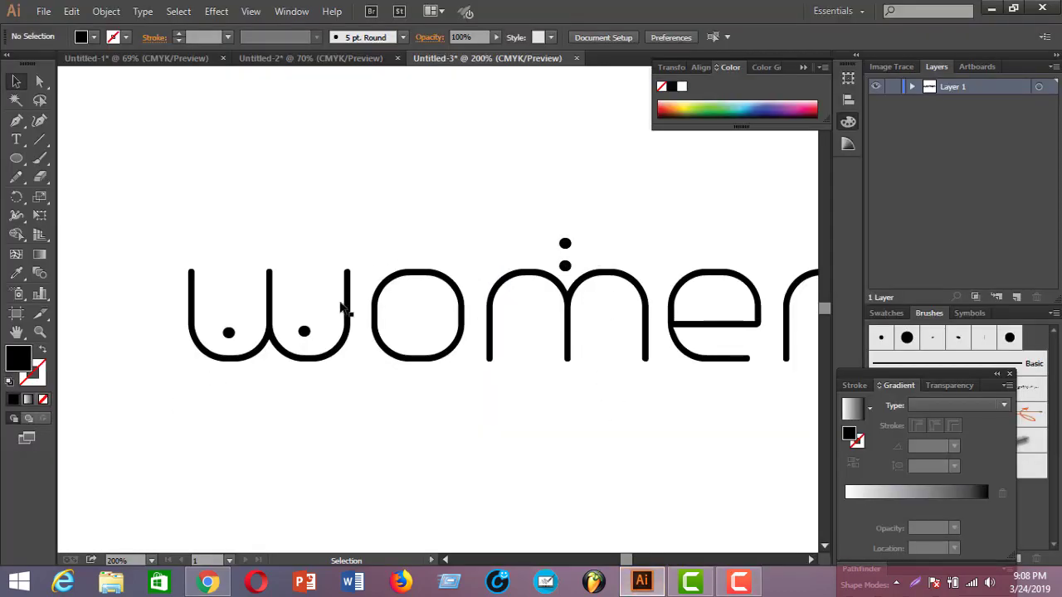
drag(15, 158, 57, 198)
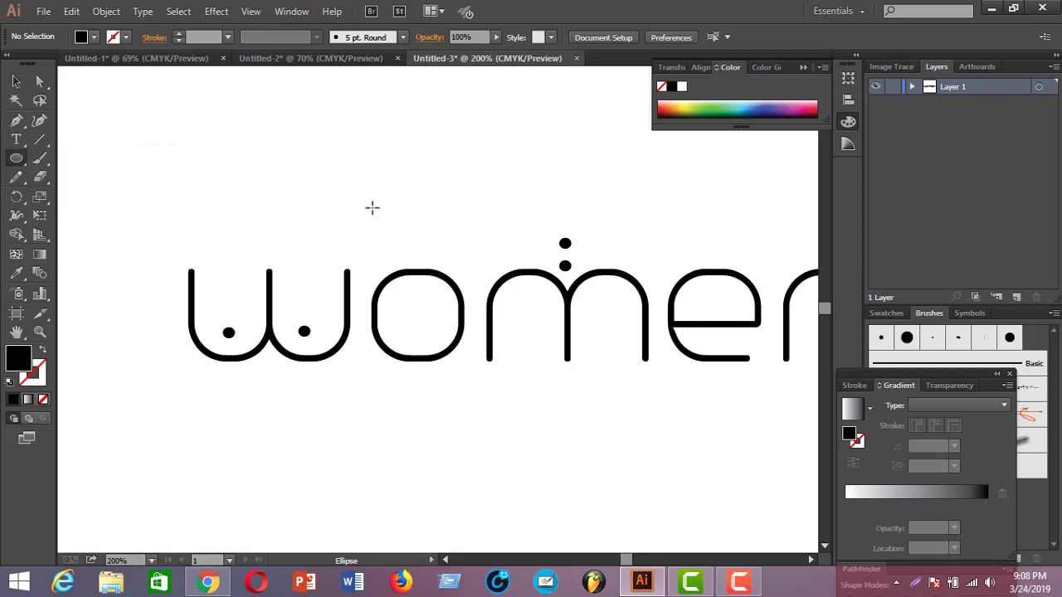
drag(394, 206, 496, 168)
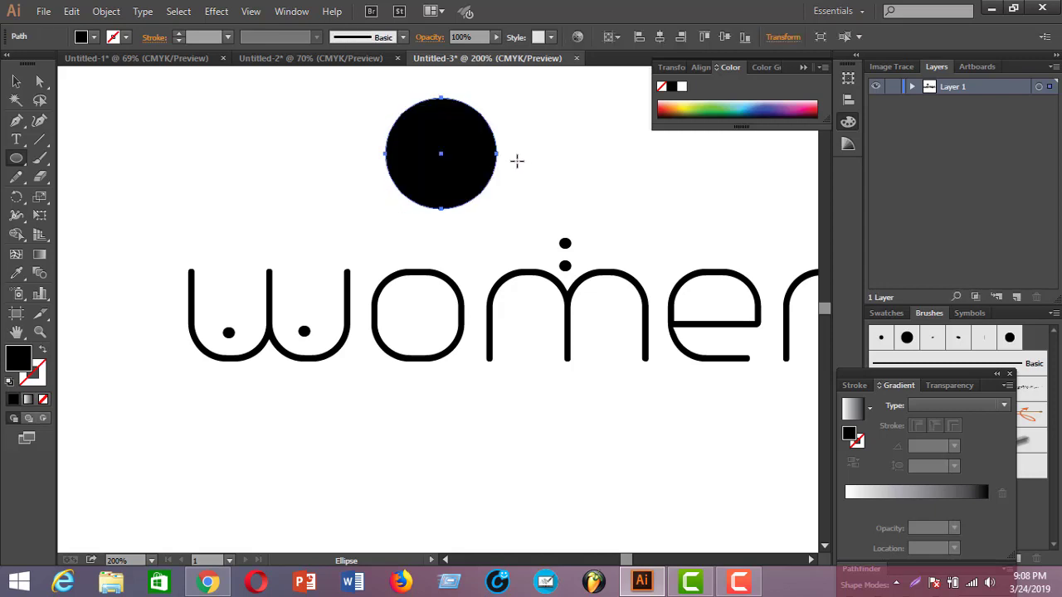
Swap the circle's fill and stroke so it is a black outline without fill, and set the stroke weight to 5 pt
click(41, 349)
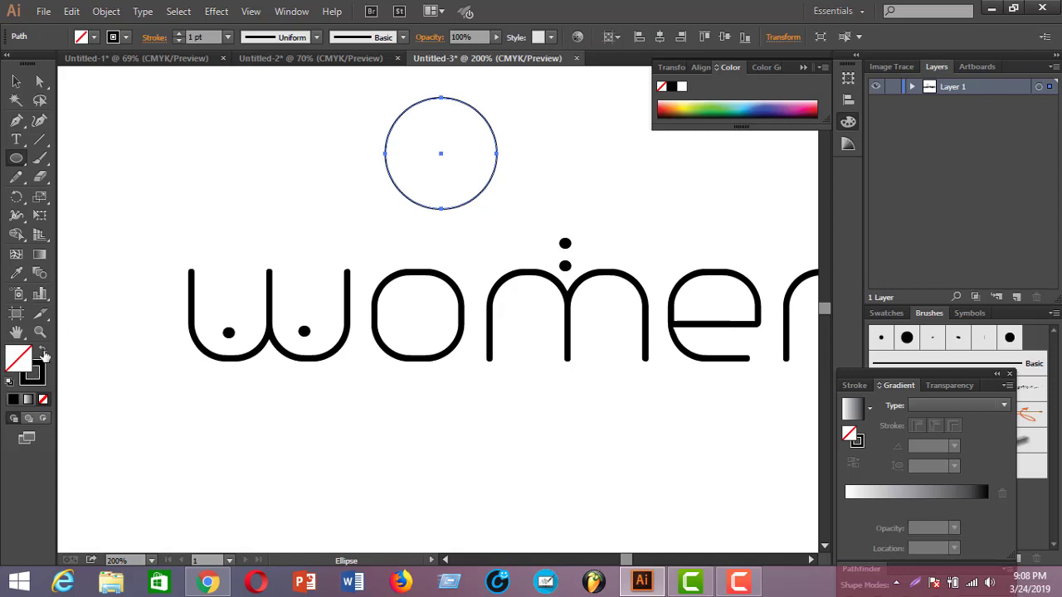
click(43, 352)
click(44, 354)
click(179, 34)
click(179, 34)
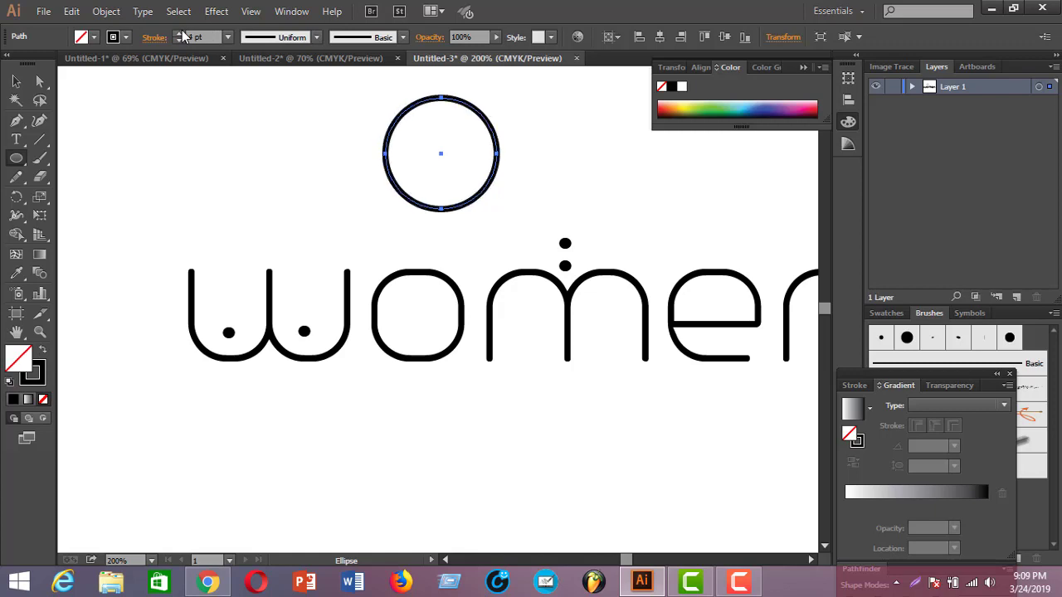
click(179, 33)
click(179, 34)
Squash the circle into a narrow ellipse, tilt it up to the right and position it like a hat brim just above the o
click(17, 80)
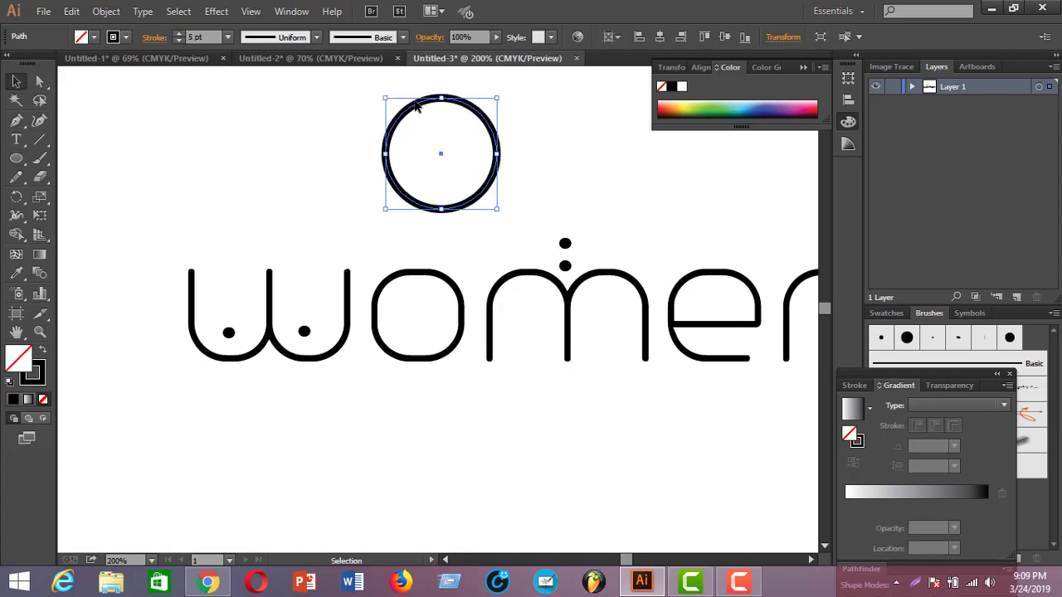
drag(386, 98, 349, 186)
drag(503, 180, 483, 137)
drag(449, 174, 443, 220)
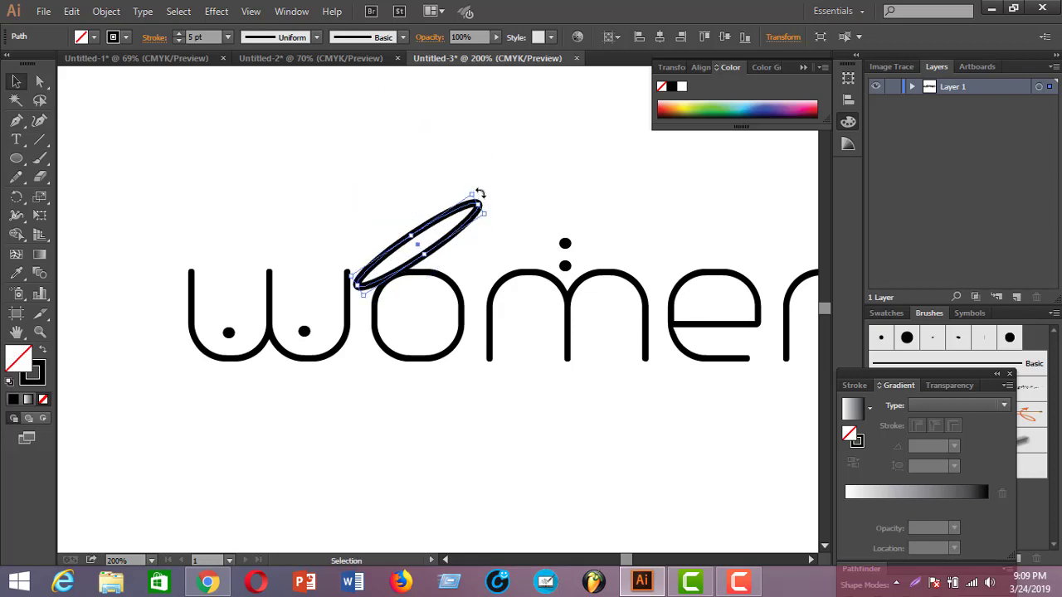
drag(478, 189, 492, 199)
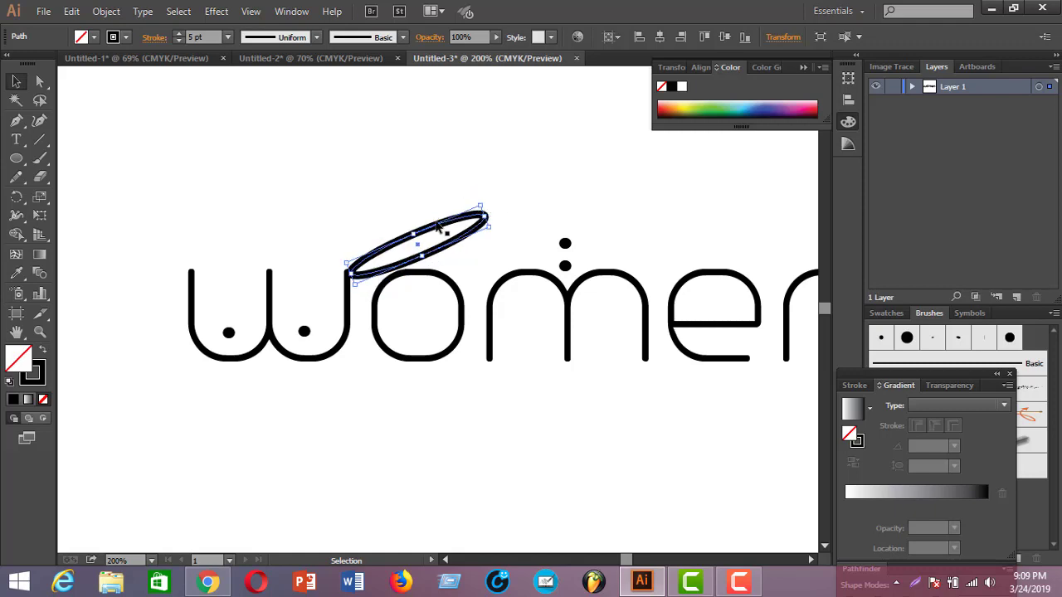
Try to reposition the tilted ellipse above the o, and undo the edits until the ellipse is removed
drag(419, 276, 435, 222)
click(469, 167)
key(ctrl+z)
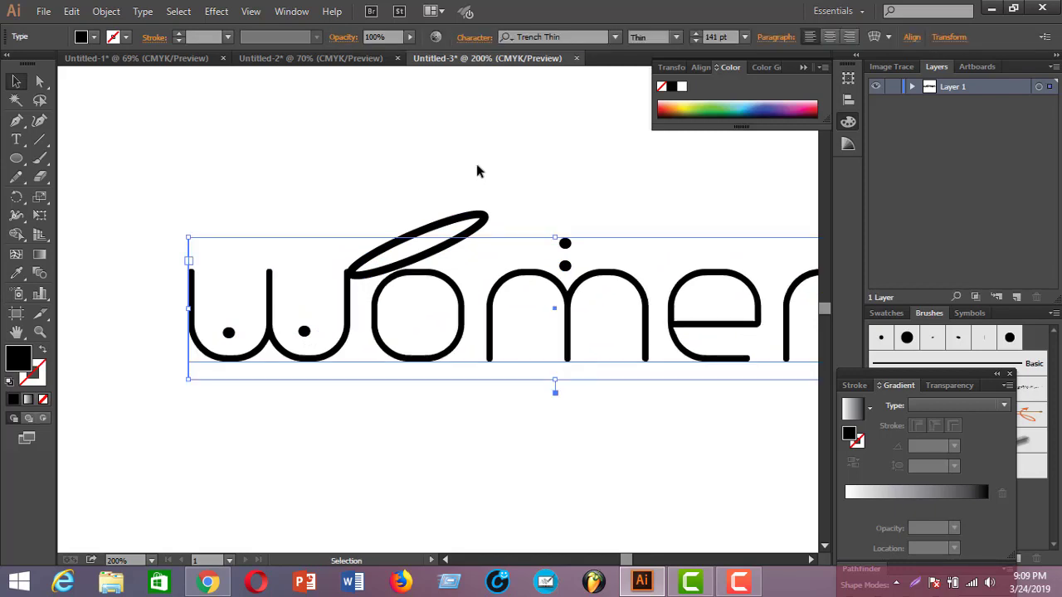
click(462, 213)
key(ctrl+z)
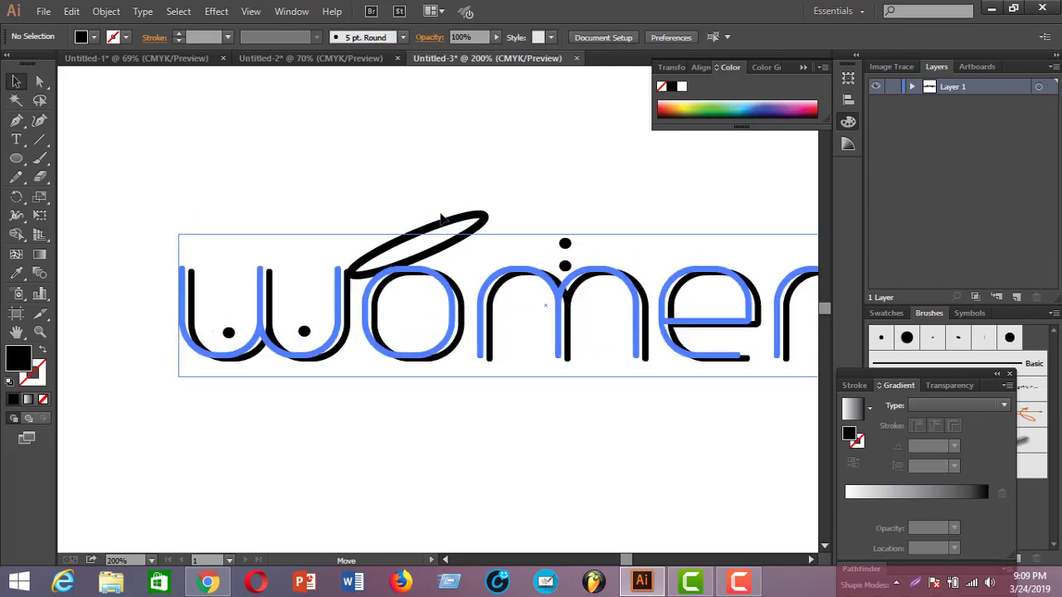
key(ctrl+shift+z)
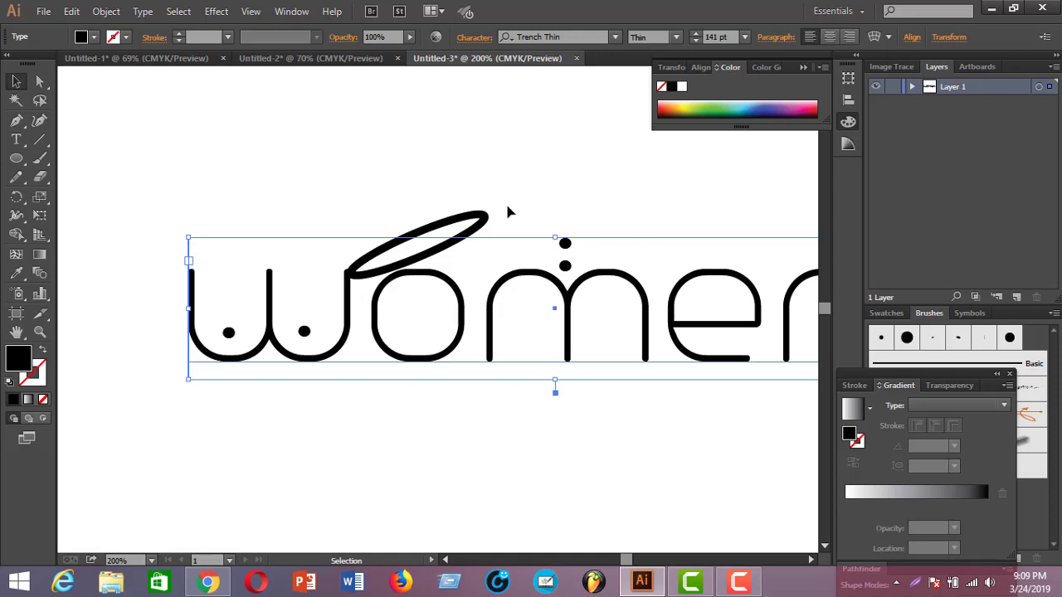
key(ctrl+z)
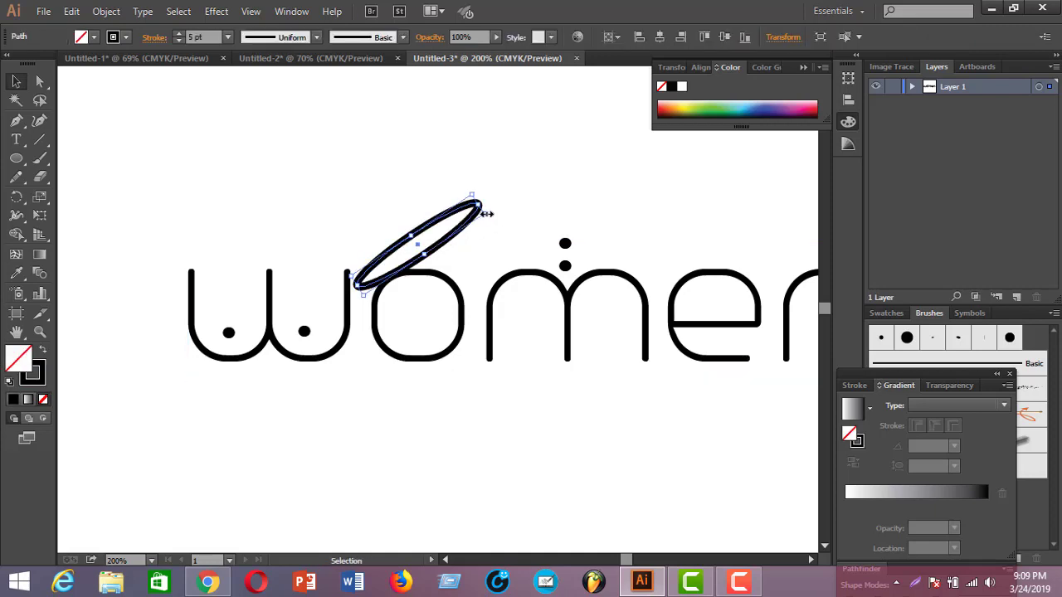
key(ctrl+z)
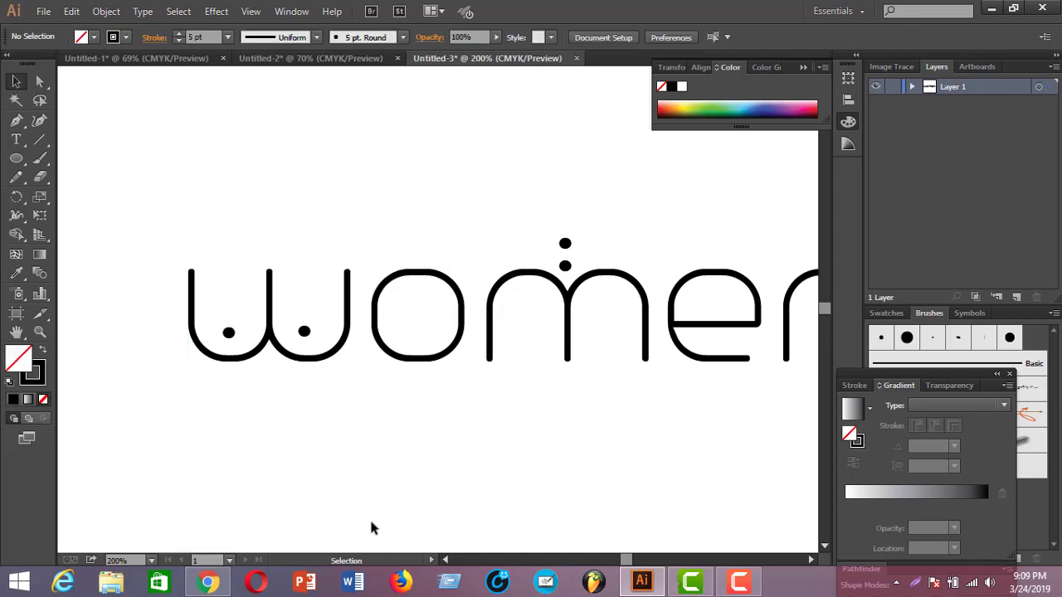
Switch to Chrome, look over the women logo image results and open the source page of the fashion and beauty logo collection
click(208, 582)
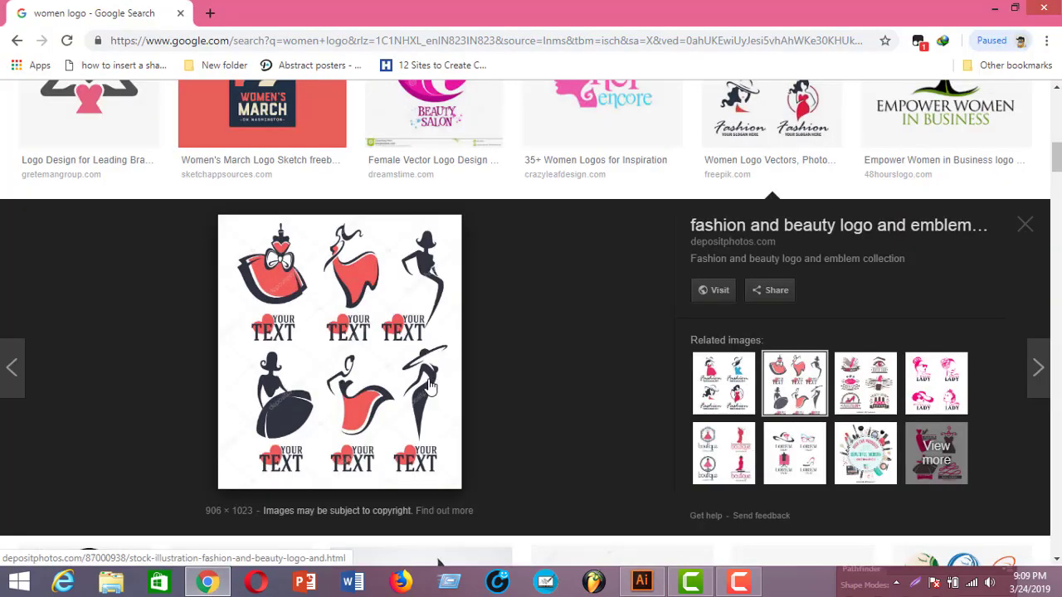
scroll(452, 369, up, 4)
scroll(417, 311, down, 5)
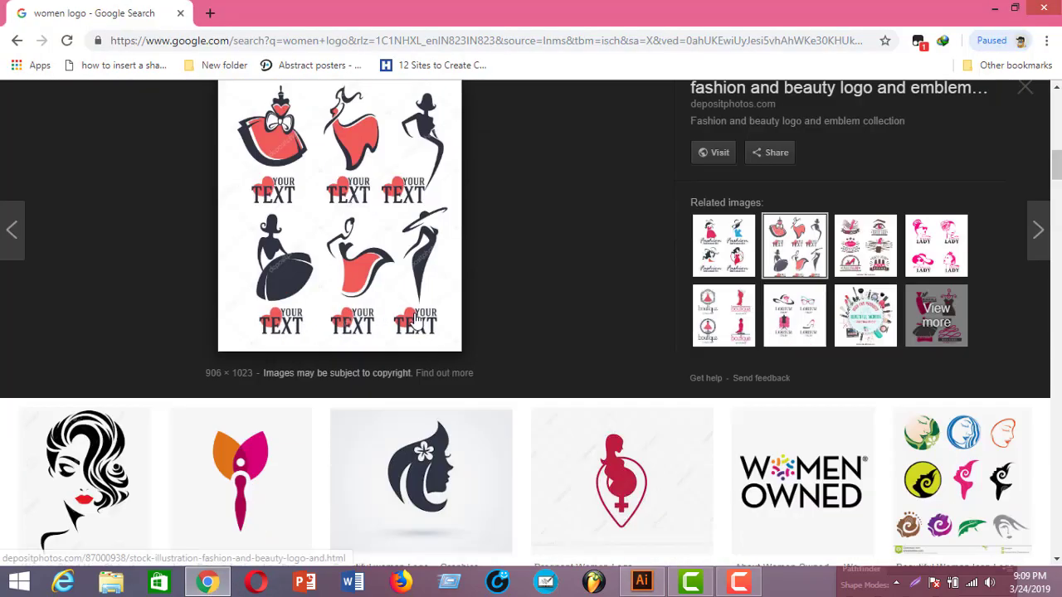
scroll(417, 315, up, 4)
scroll(417, 320, up, 8)
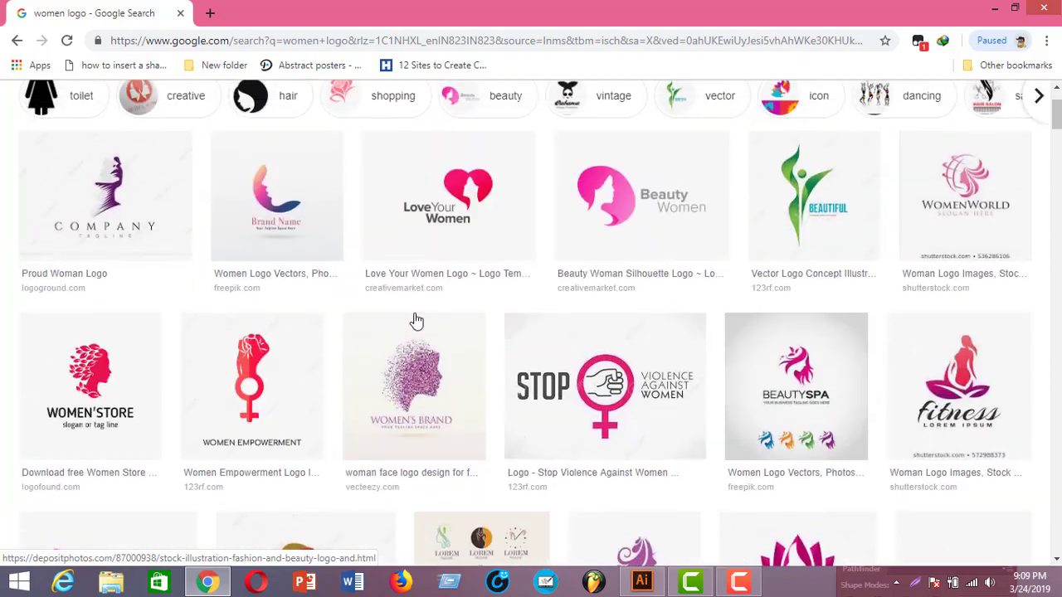
scroll(417, 320, down, 10)
scroll(417, 319, down, 2)
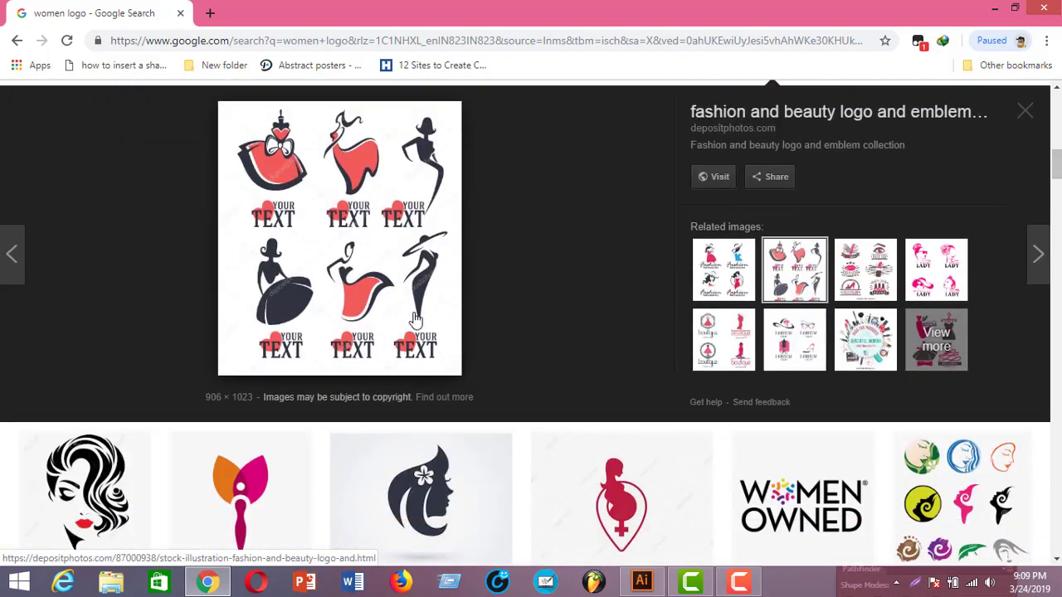
scroll(417, 319, up, 2)
click(721, 271)
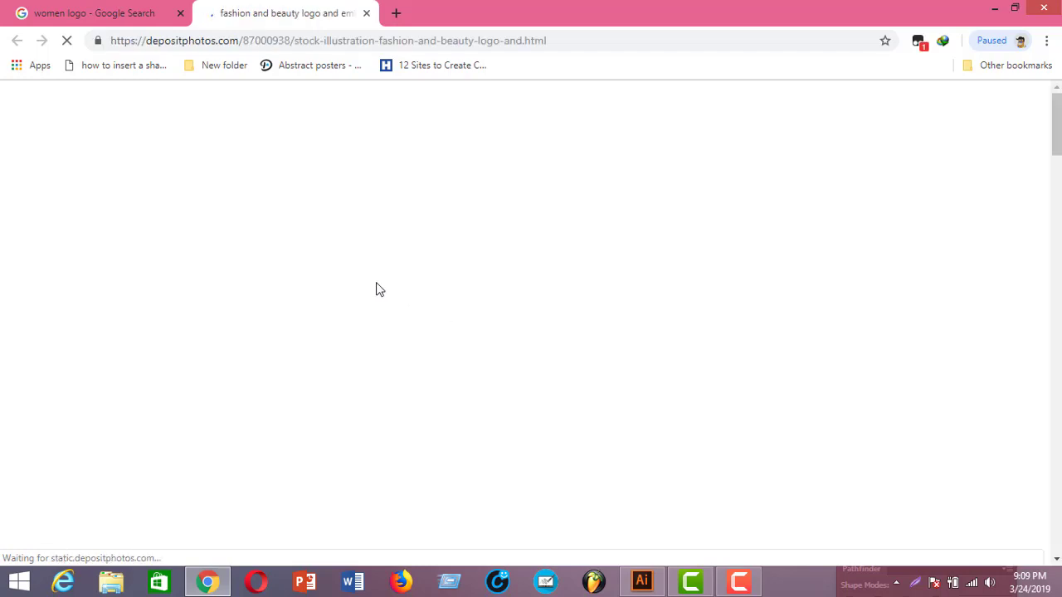
Save the fashion and beauty logo collection image to the Desktop as a JPEG
scroll(404, 280, down, 2)
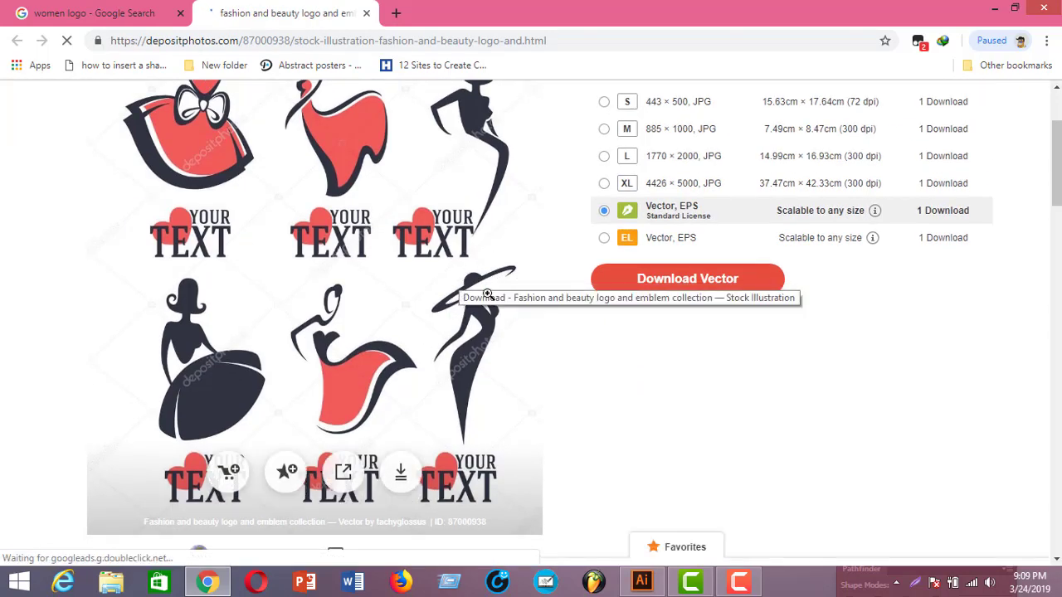
scroll(462, 303, down, 3)
scroll(442, 304, up, 4)
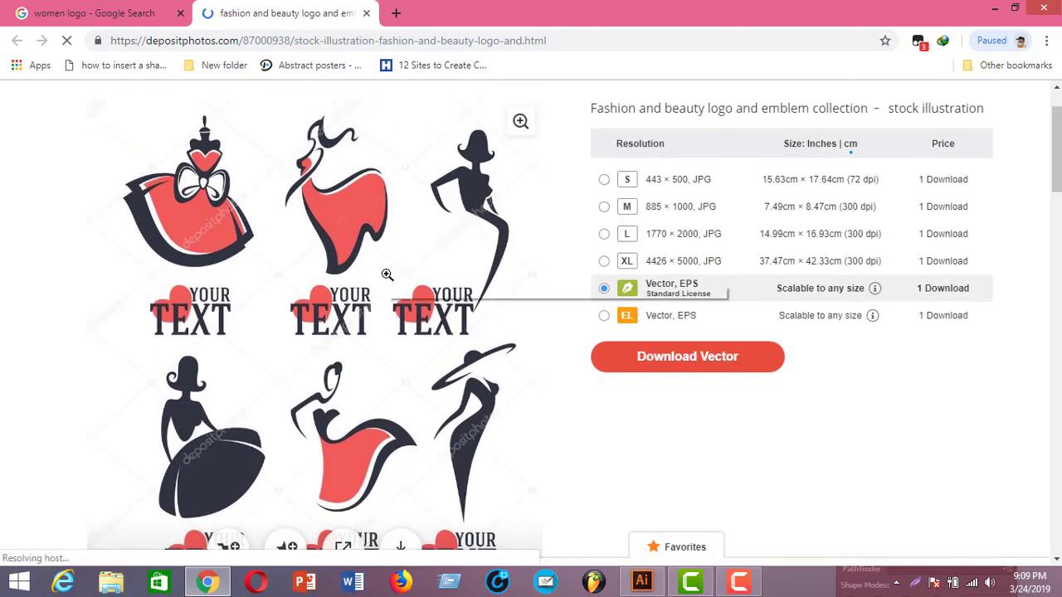
right_click(387, 275)
click(469, 407)
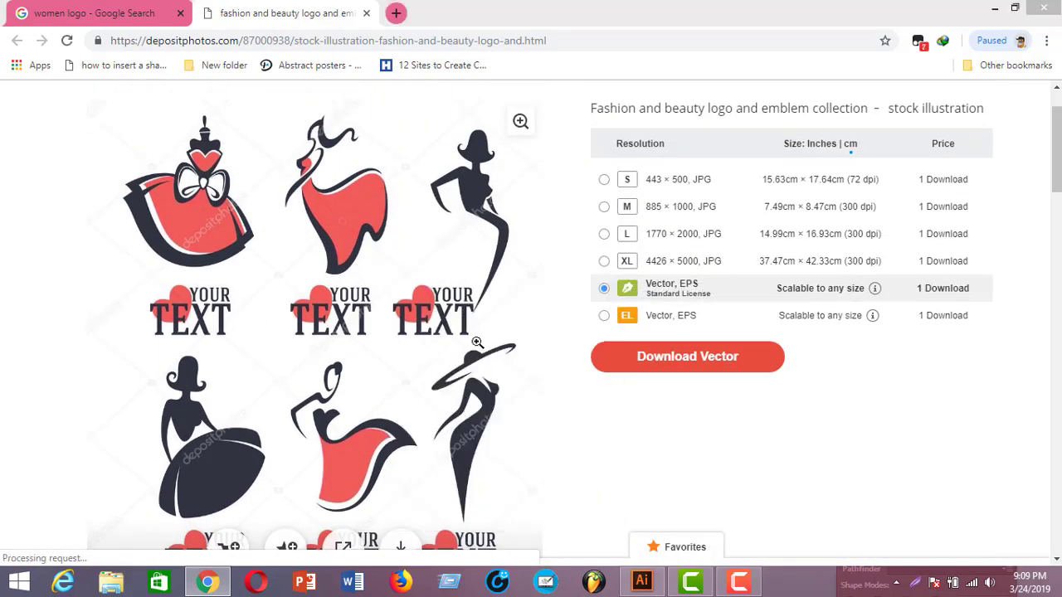
click(322, 65)
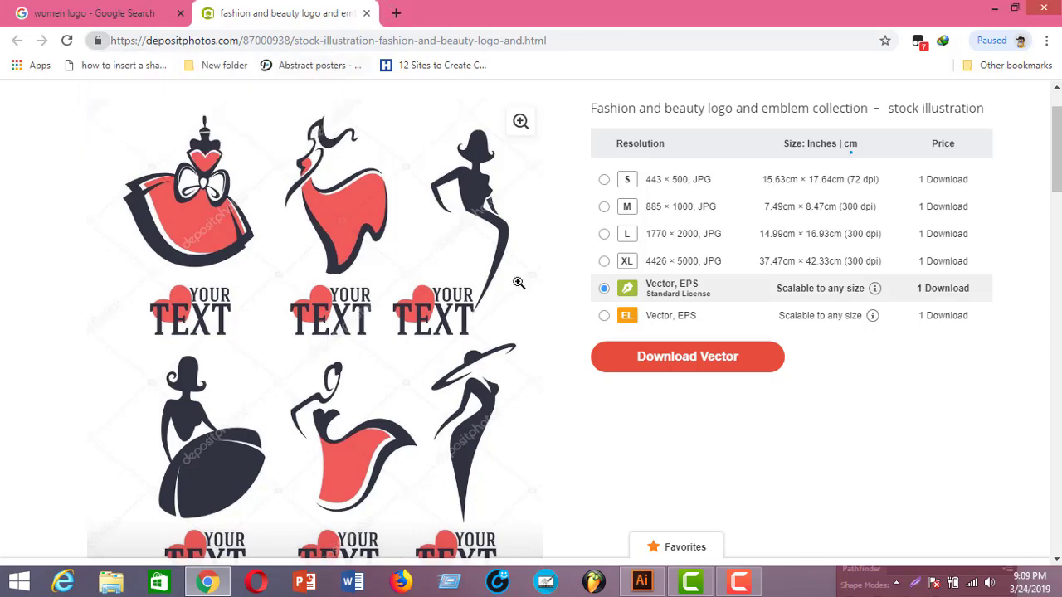
right_click(315, 270)
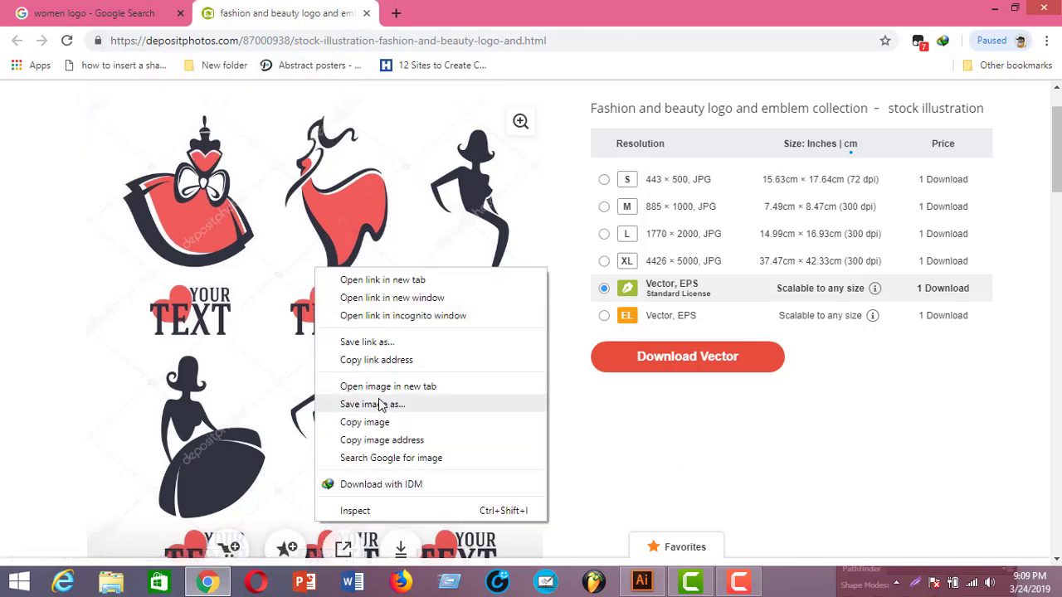
click(378, 406)
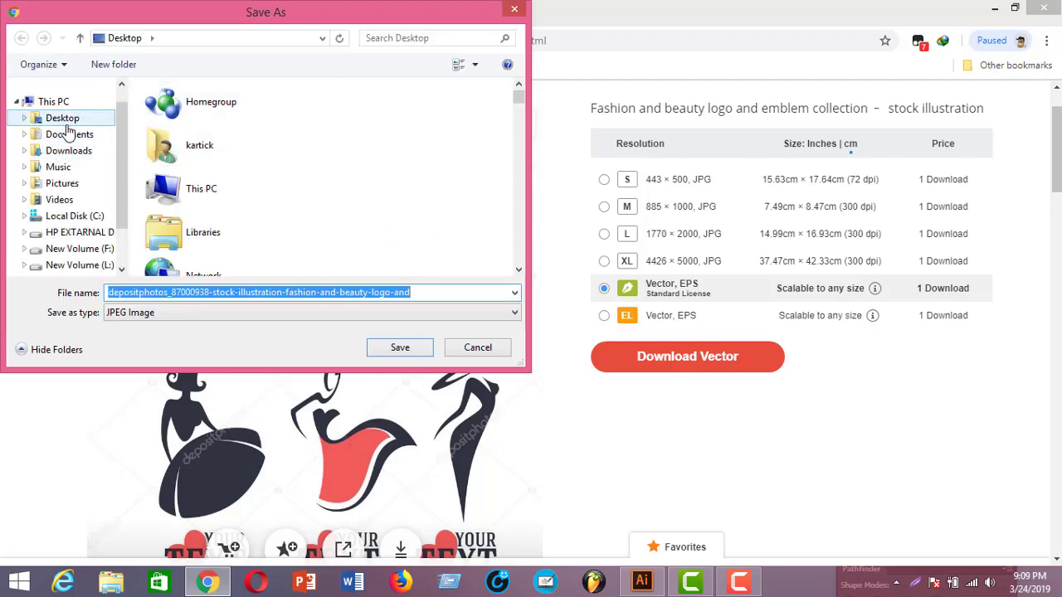
click(71, 120)
click(406, 355)
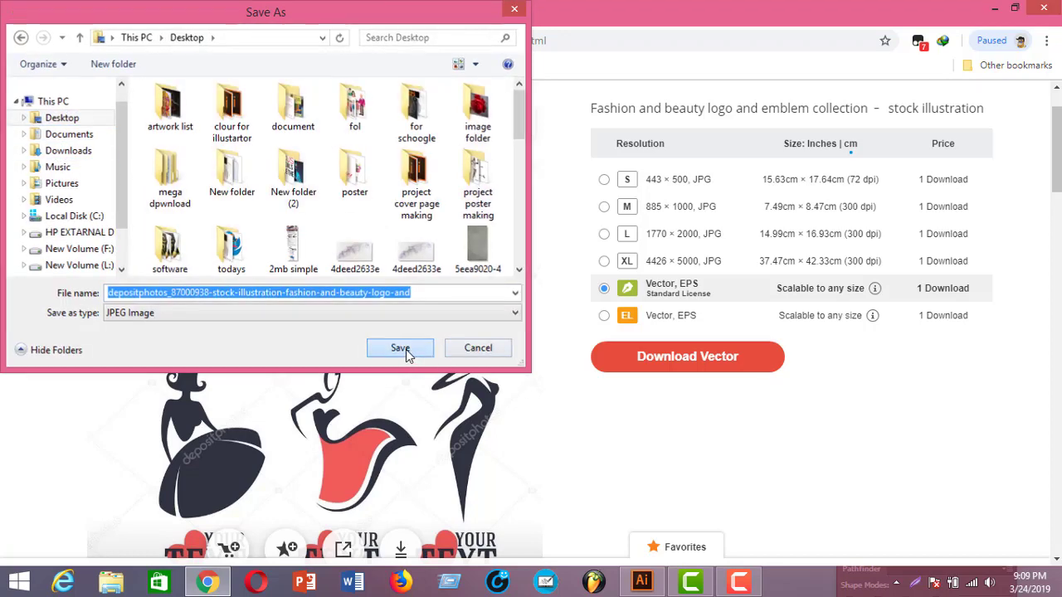
Switch to Illustrator and place the saved logo collection image from the desktop into the women document
click(999, 10)
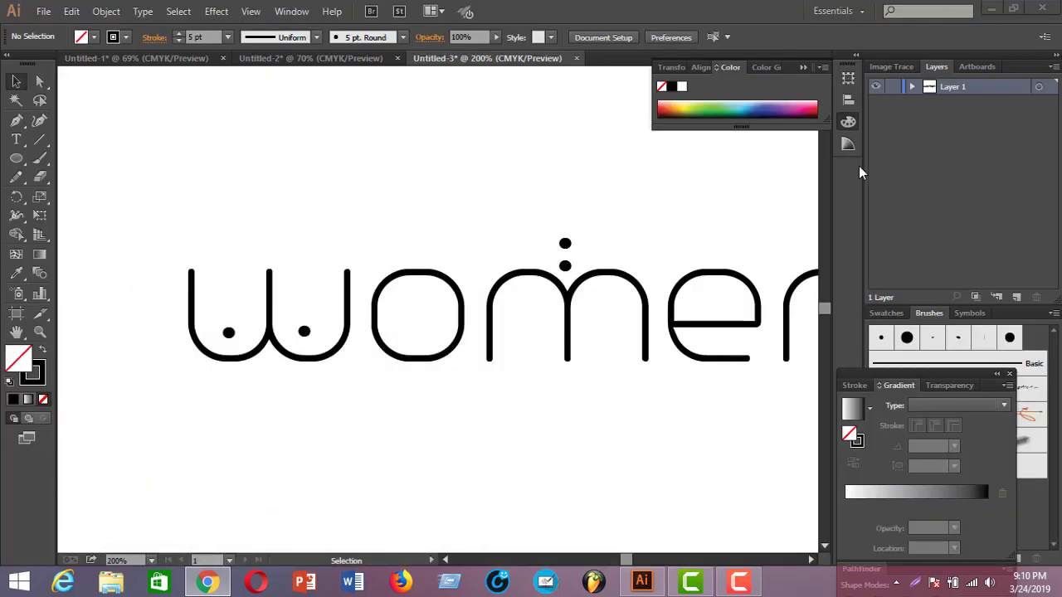
click(1012, 8)
drag(735, 12, 355, 18)
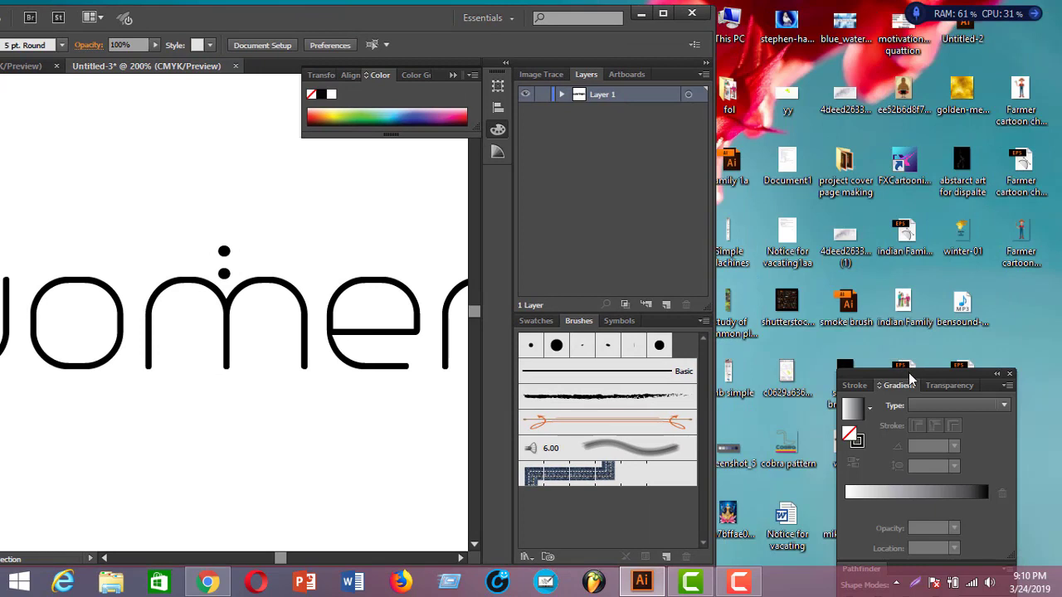
mouse_move(911, 374)
mouse_down()
mouse_move(916, 581)
mouse_move(1023, 586)
mouse_up()
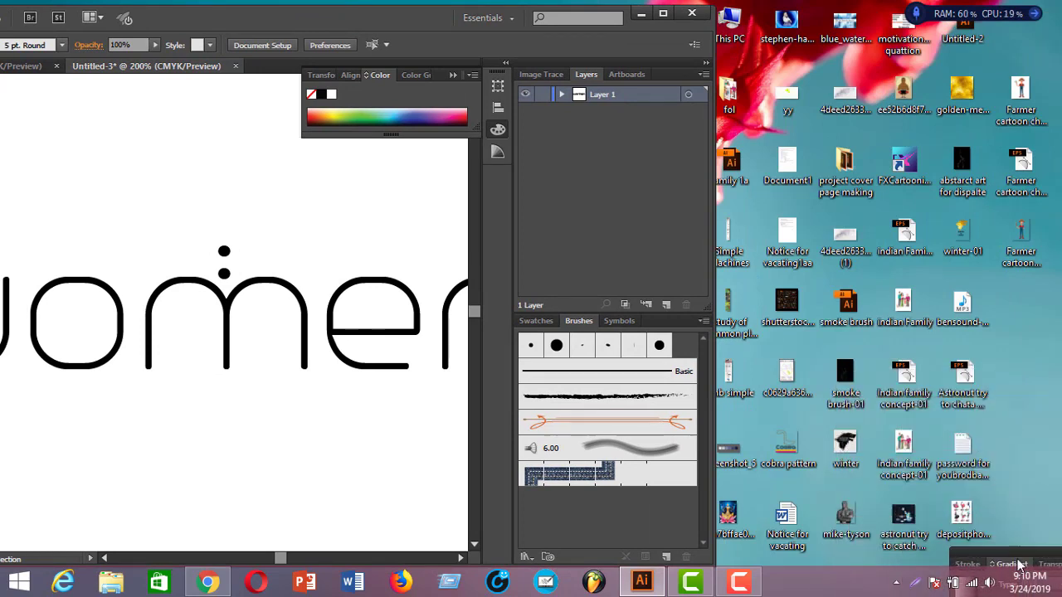
drag(265, 369, 275, 374)
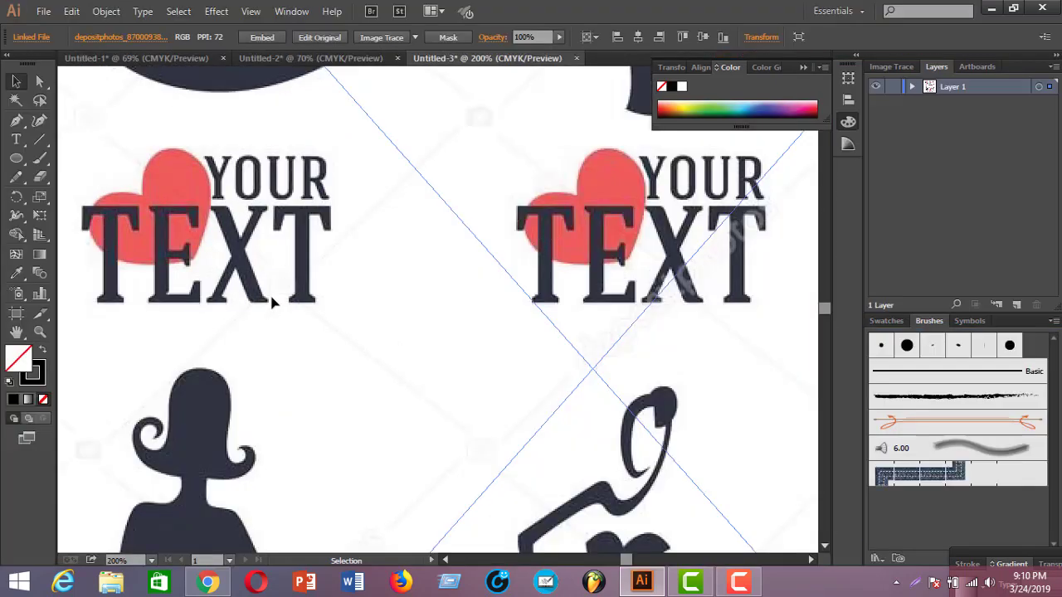
Cut the placed logo collection image out of the women document
scroll(393, 322, up, 1)
scroll(391, 334, down, 2)
scroll(531, 258, down, 4)
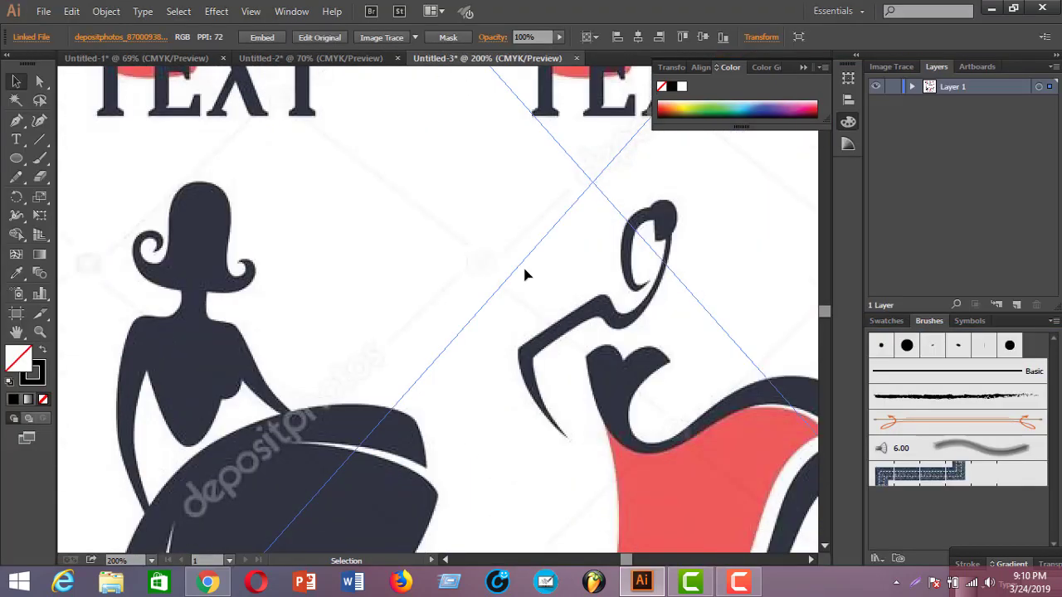
scroll(458, 328, up, 8)
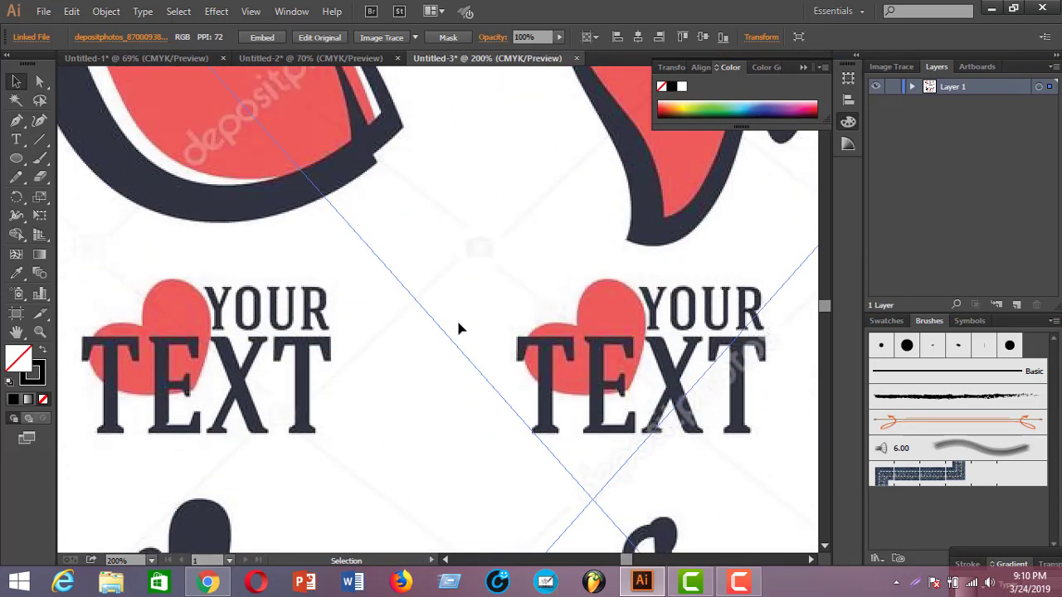
key(ctrl)
key(Delete)
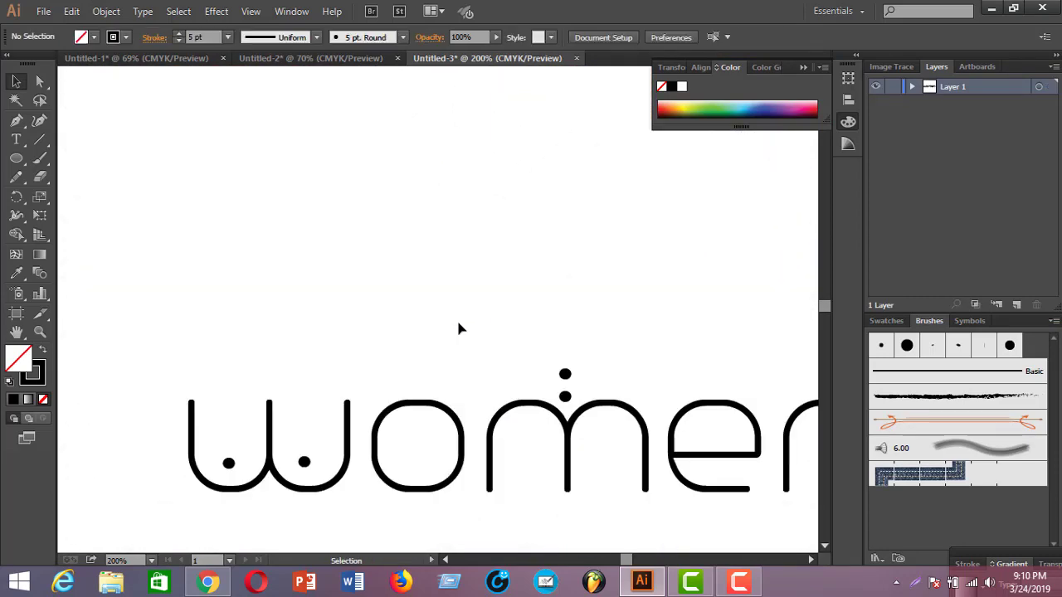
Create a new A3 landscape document and paste the logo collection image into it
click(46, 12)
click(70, 29)
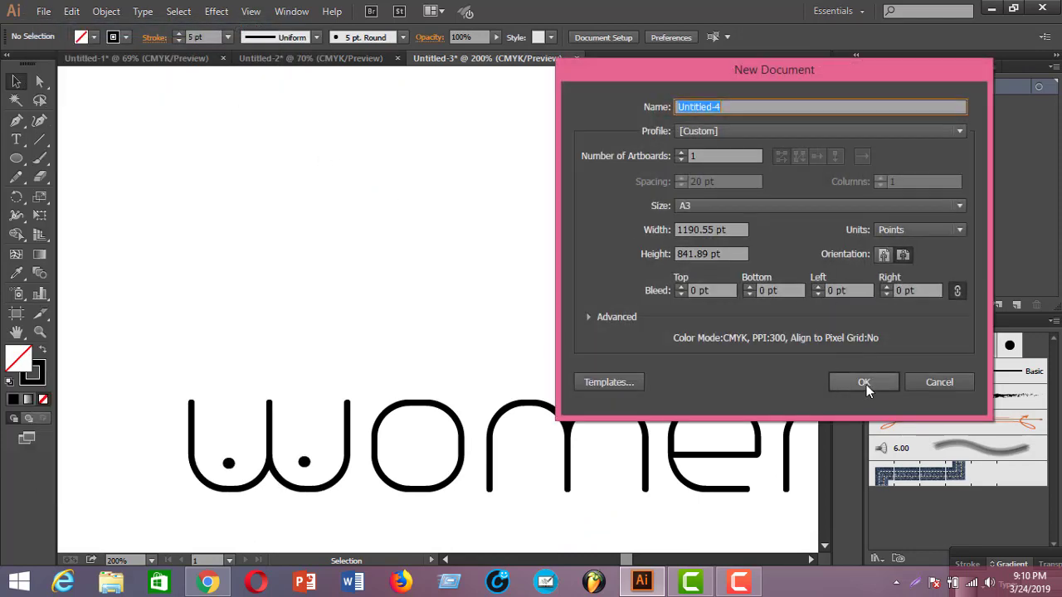
click(864, 382)
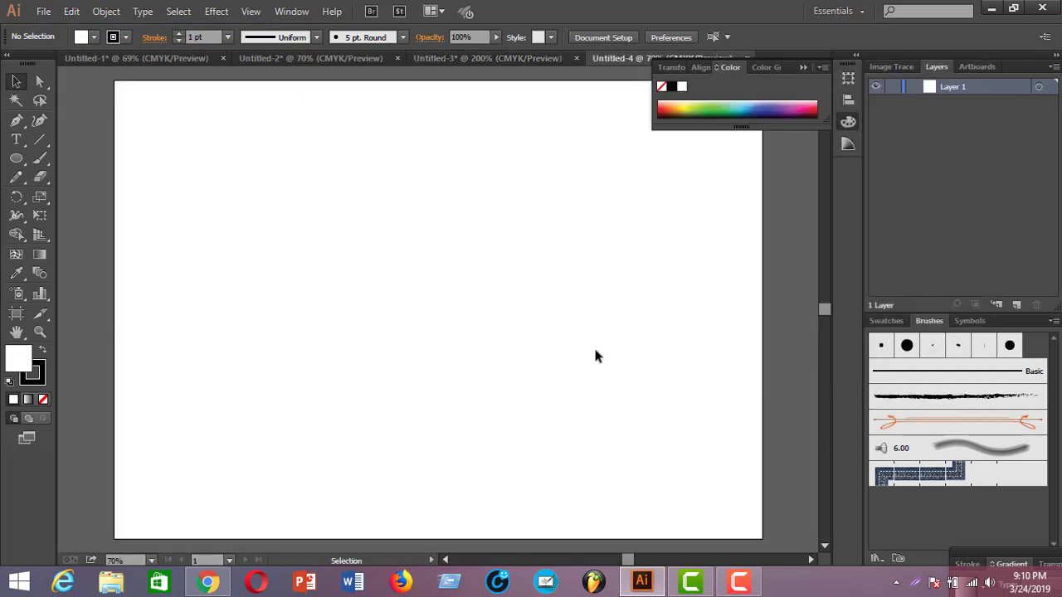
key(a)
key(ctrl+v)
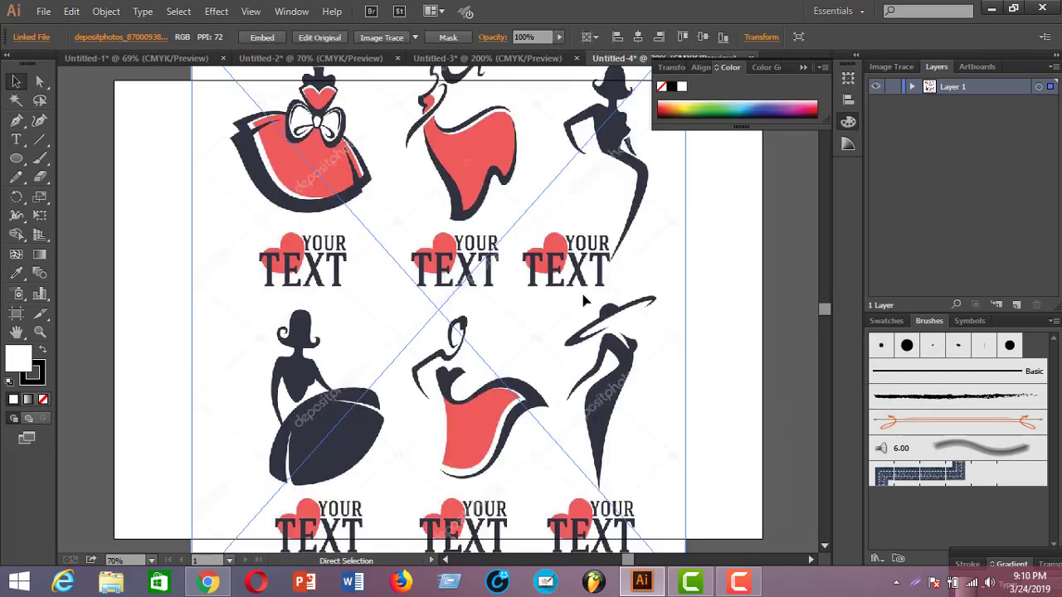
Scale the image down to fit within the artboard and narrow it slightly, to about 670 by 788 pt
key(ctrl+minus)
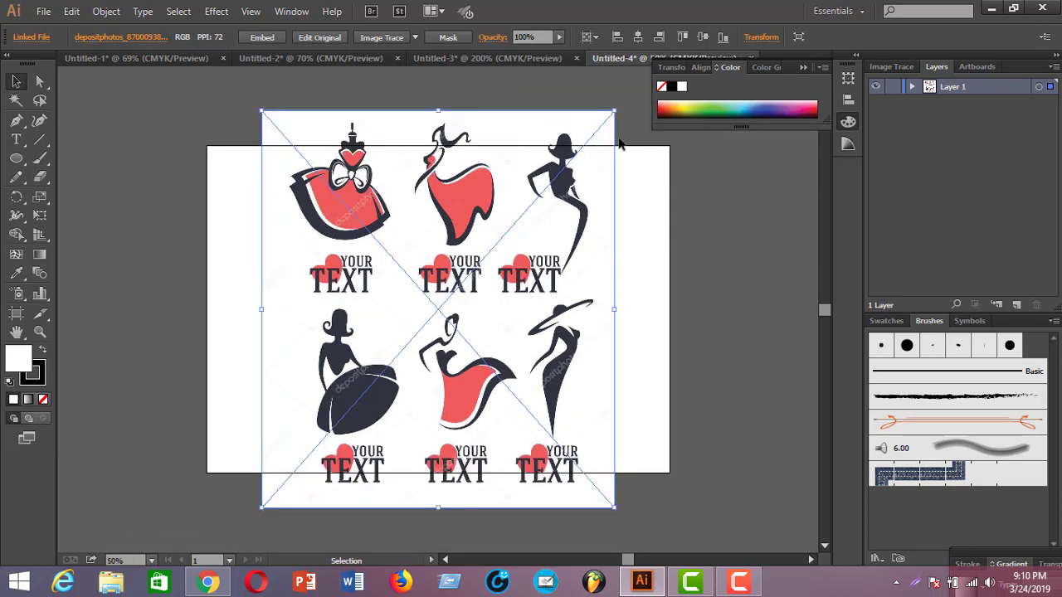
key(a)
key(ctrl)
drag(615, 109, 574, 156)
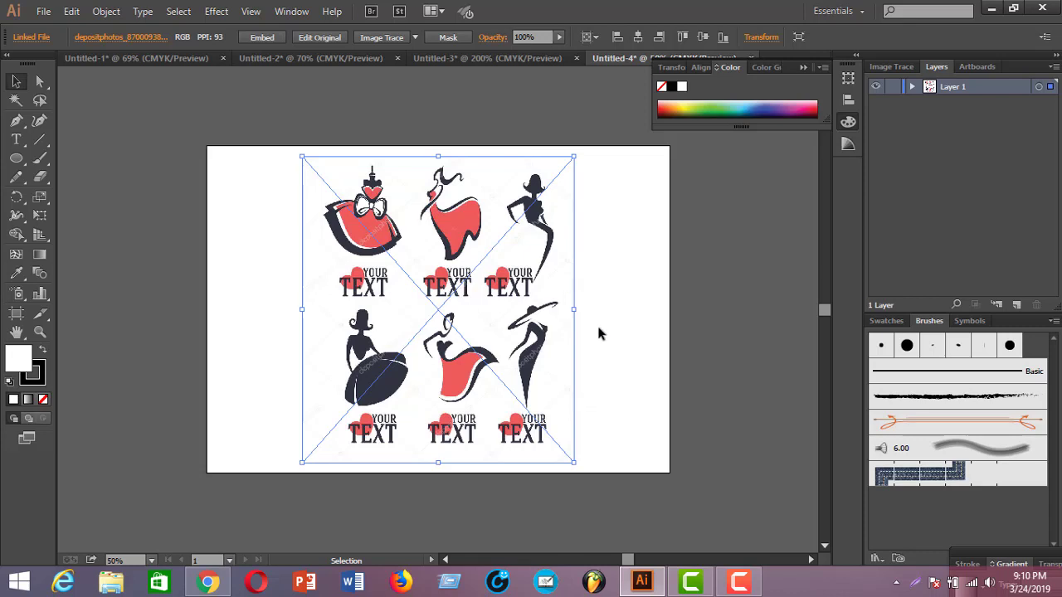
mouse_move(575, 311)
mouse_down()
mouse_move(598, 313)
mouse_move(563, 310)
mouse_up()
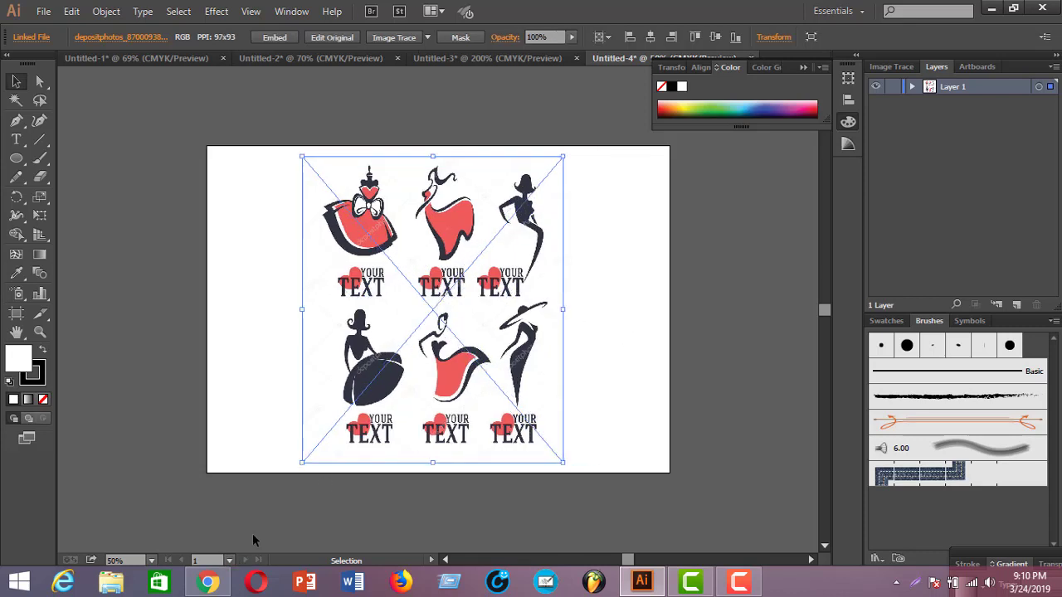
Image Trace the logo collection with the default preset and expand the tracing result into editable paths
key(ctrl+1)
key(ctrl+equal)
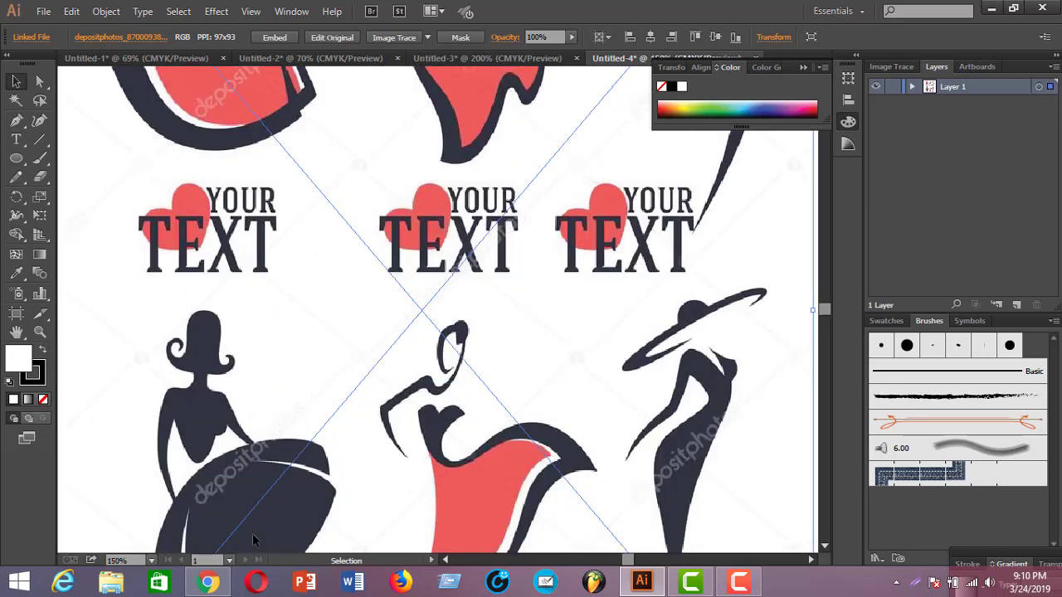
scroll(528, 503, up, 2)
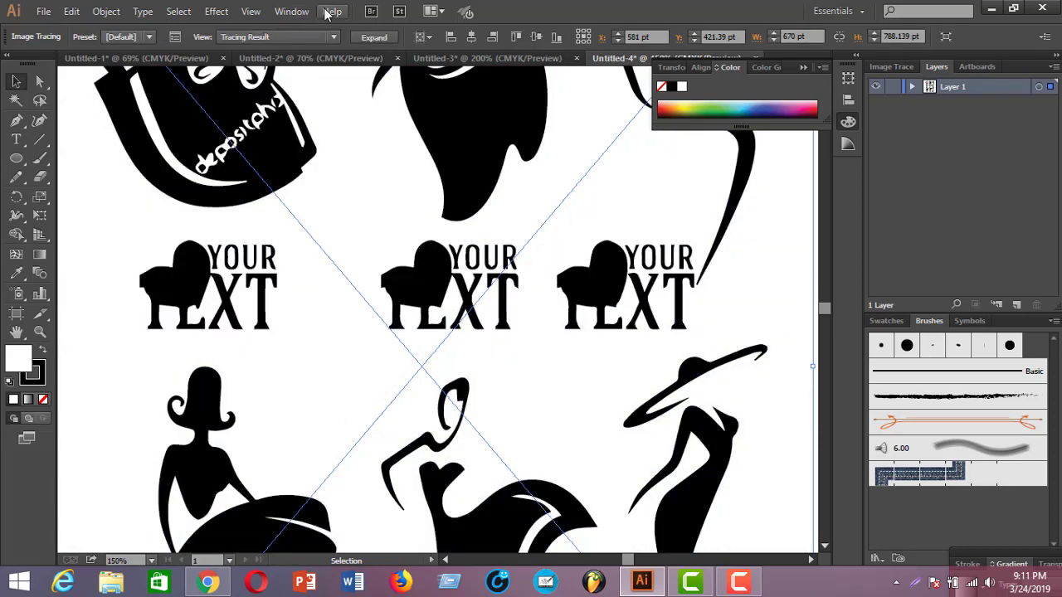
click(374, 37)
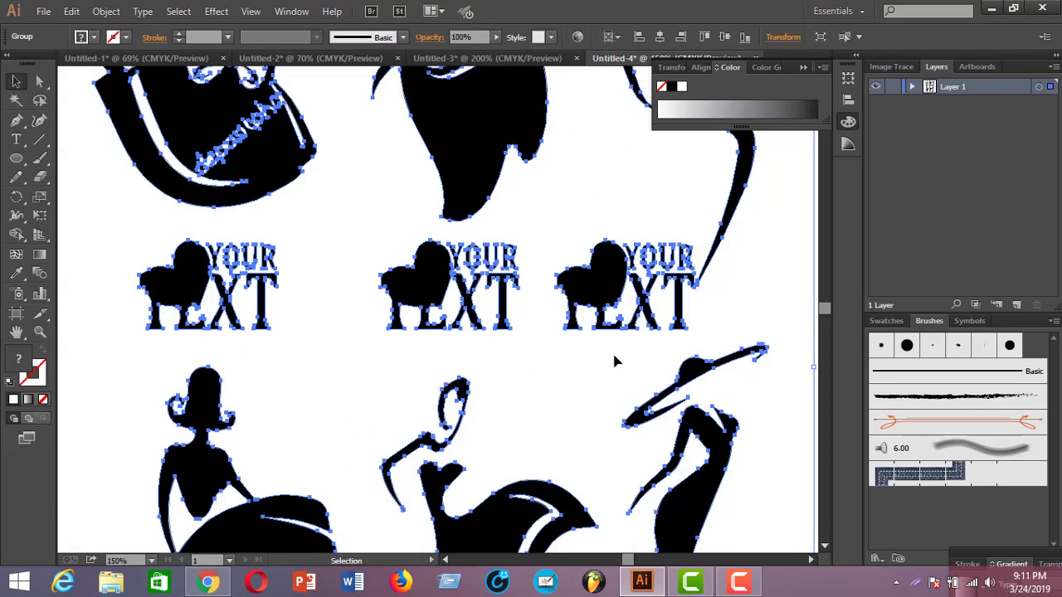
Ungroup the expanded tracing and release its compound path
scroll(617, 360, down, 4)
scroll(616, 360, up, 1)
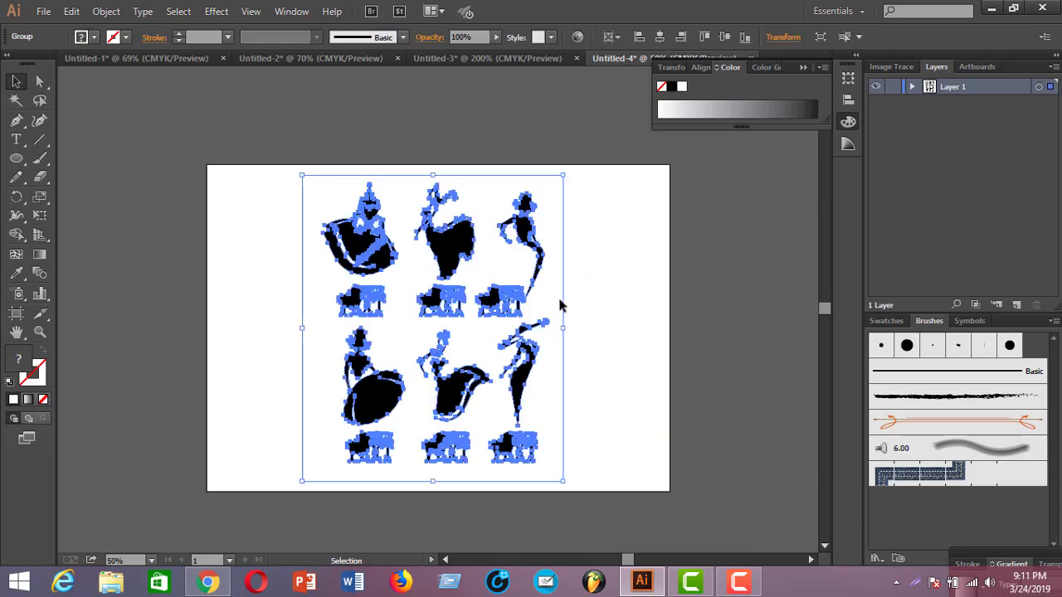
right_click(560, 306)
click(650, 396)
click(572, 331)
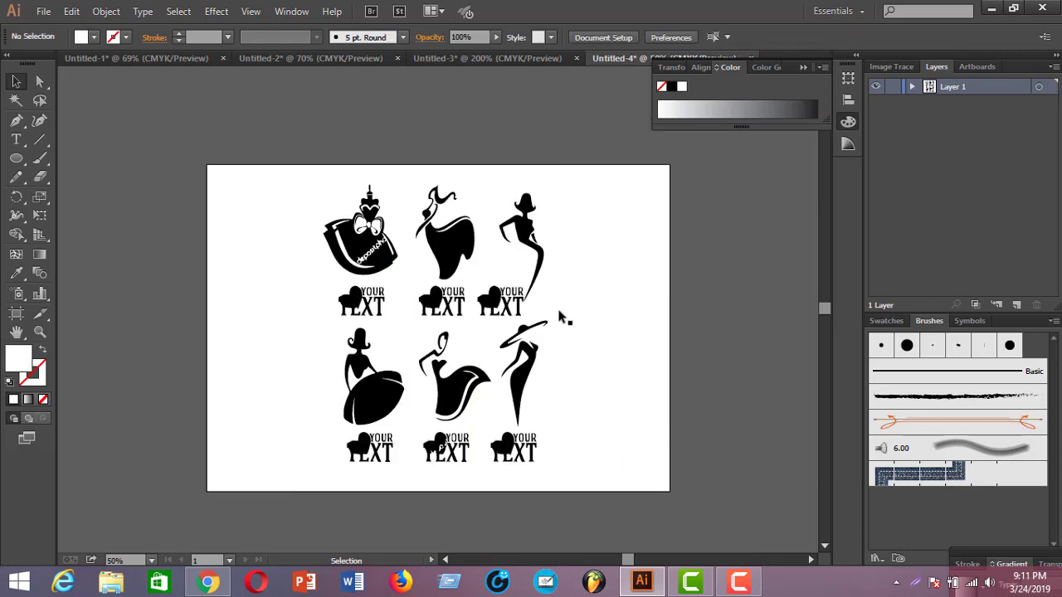
click(545, 290)
right_click(413, 235)
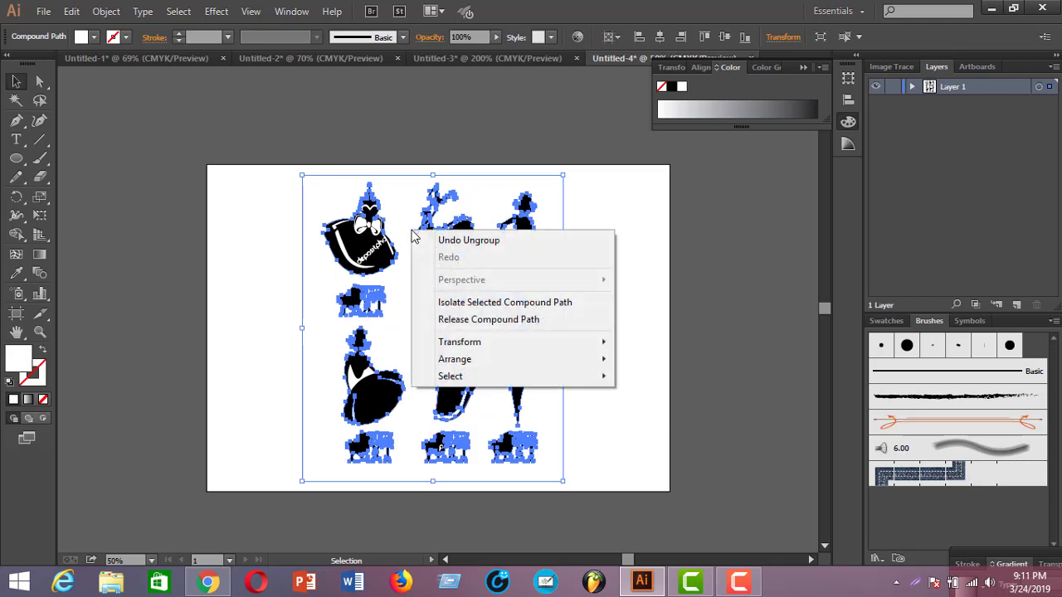
click(489, 319)
Delete the large white background shape behind the traced figures
click(334, 209)
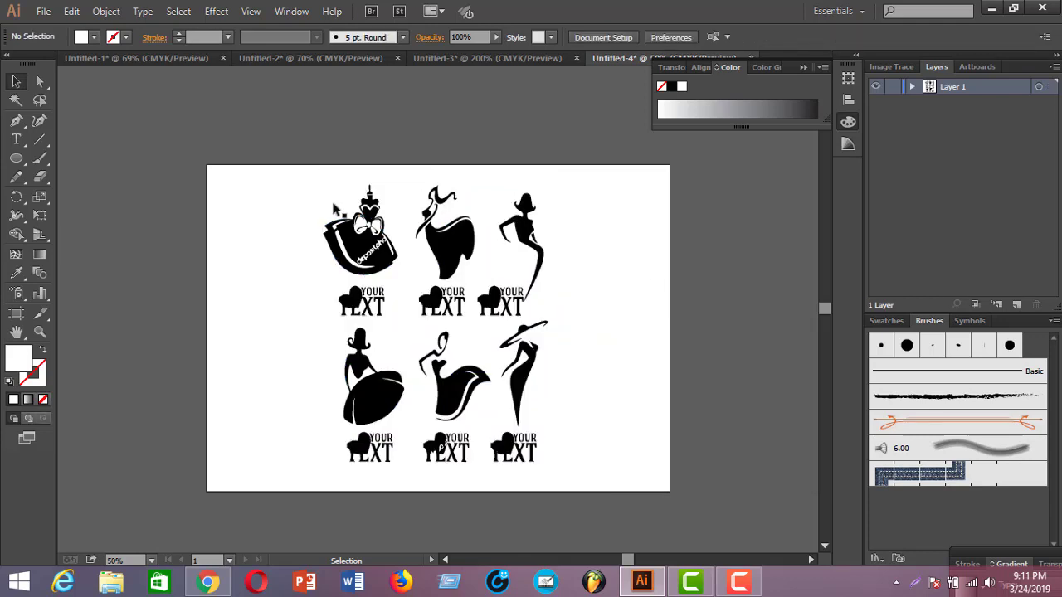
drag(334, 210, 603, 255)
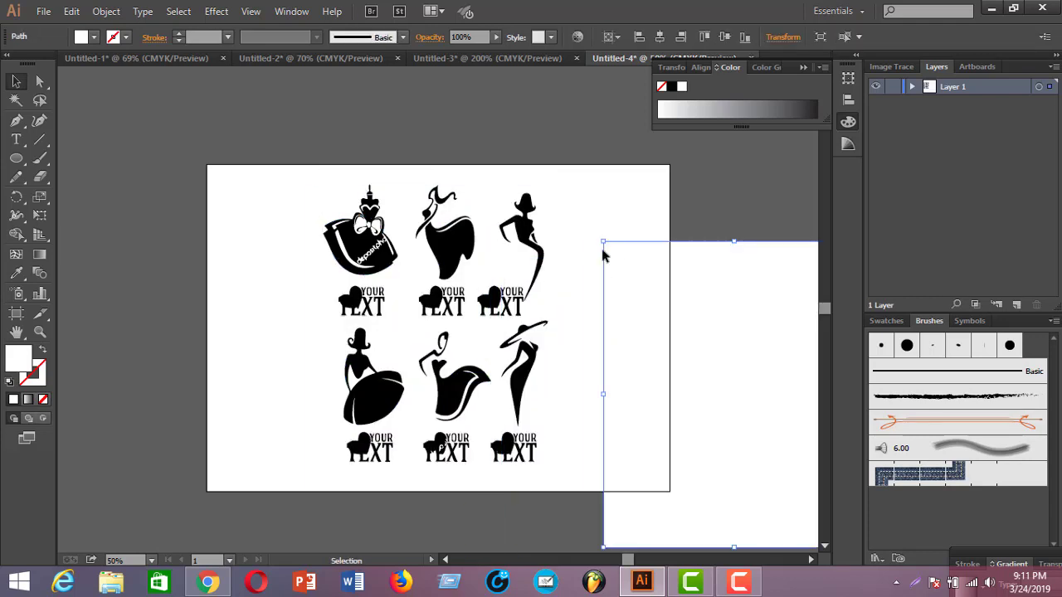
key(Delete)
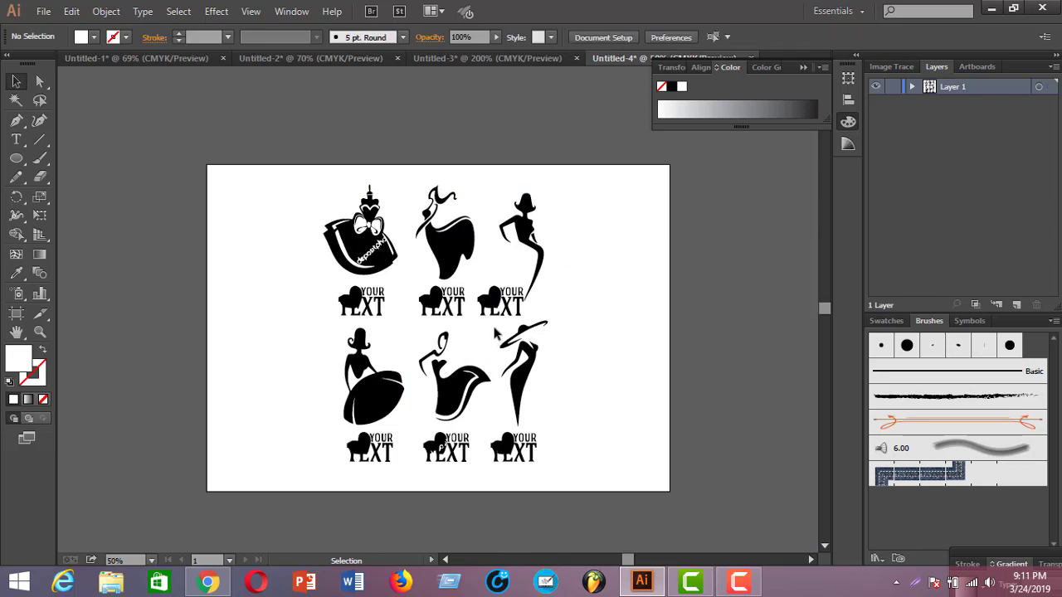
Move the woman-with-hat figure to the artboard's right edge and delete all the other traced figures and YOUR TEXT labels
drag(495, 326, 543, 397)
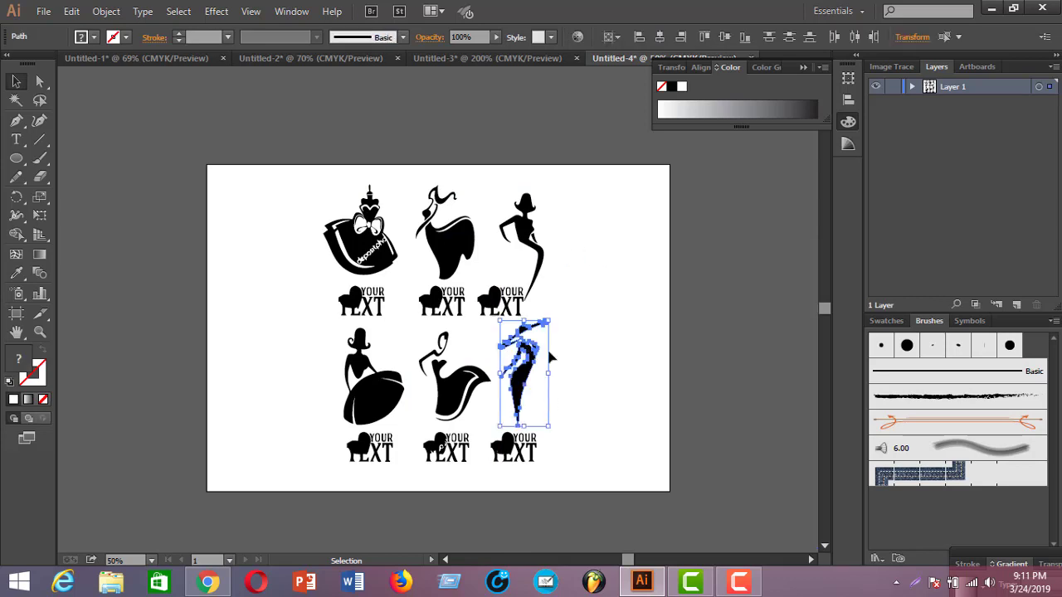
drag(531, 356, 679, 343)
click(723, 237)
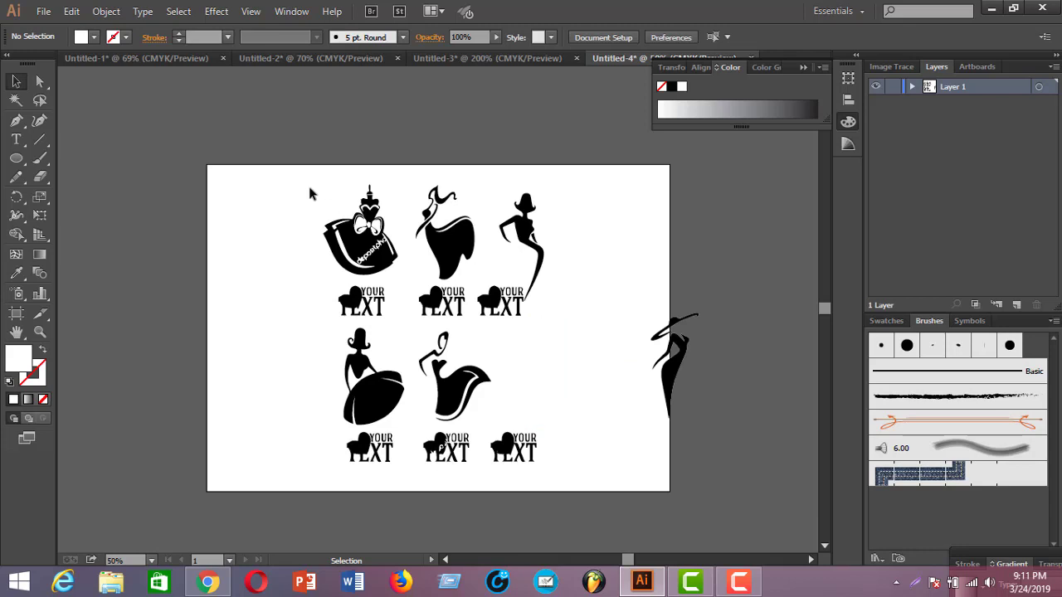
drag(310, 178, 561, 475)
key(Delete)
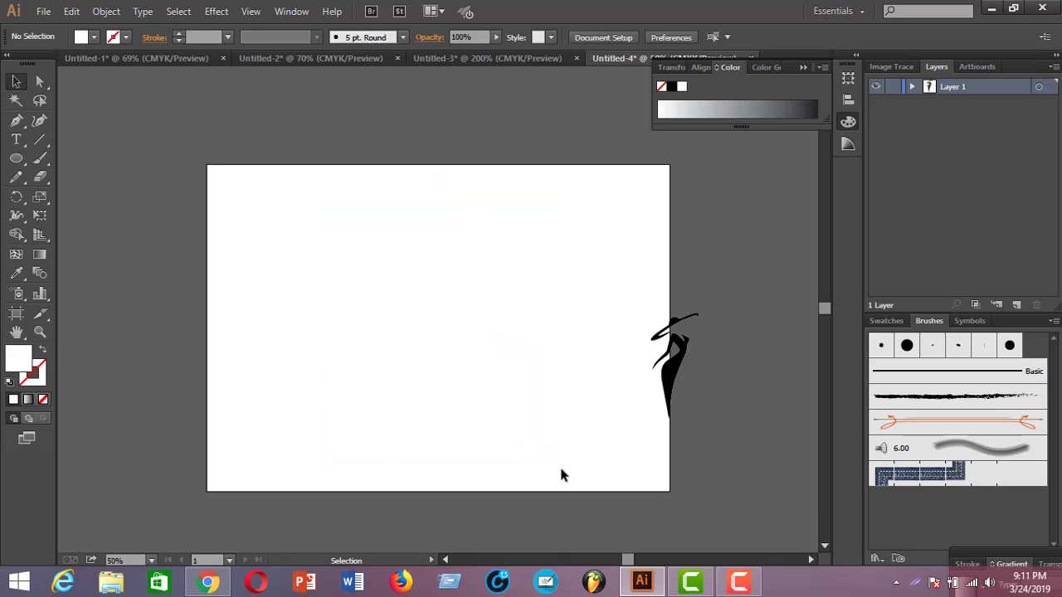
Copy the woman-with-hat figure into the Untitled-3 document that holds the women lettering
drag(640, 307, 701, 449)
key(a)
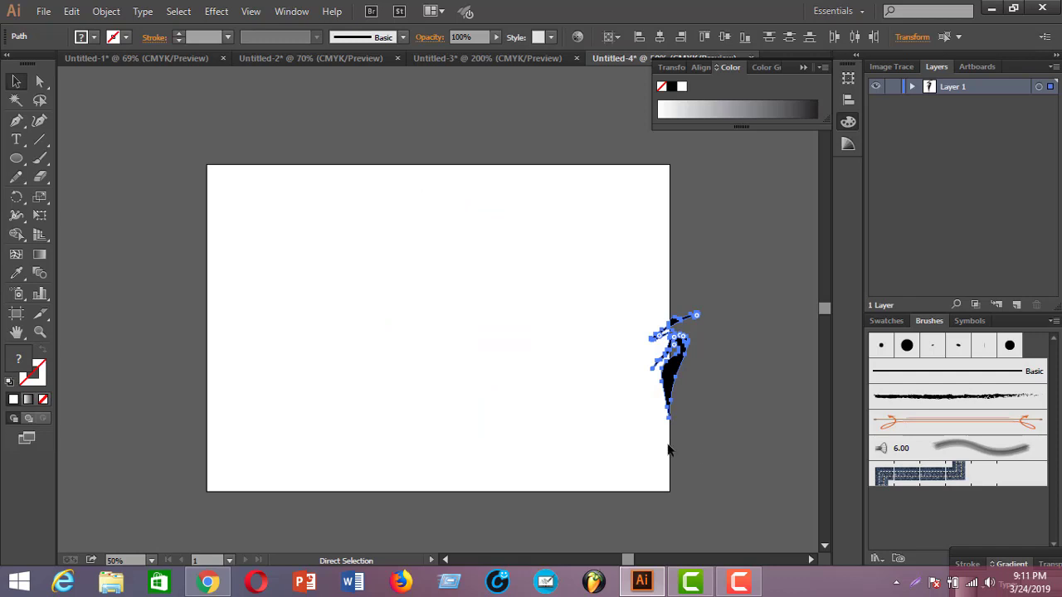
key(v)
click(512, 60)
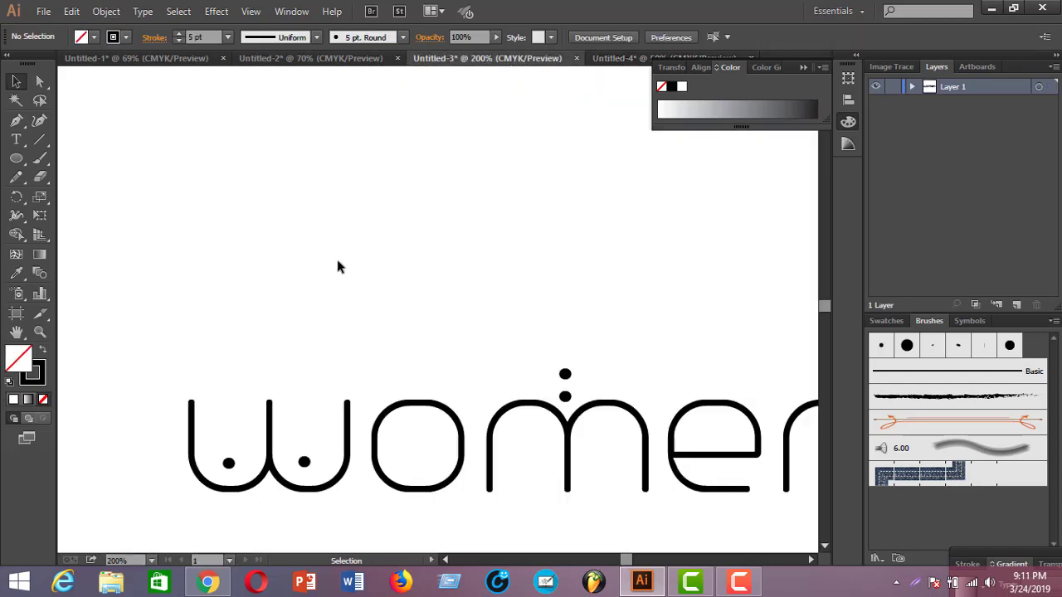
key(a)
key(v)
key(ctrl+v)
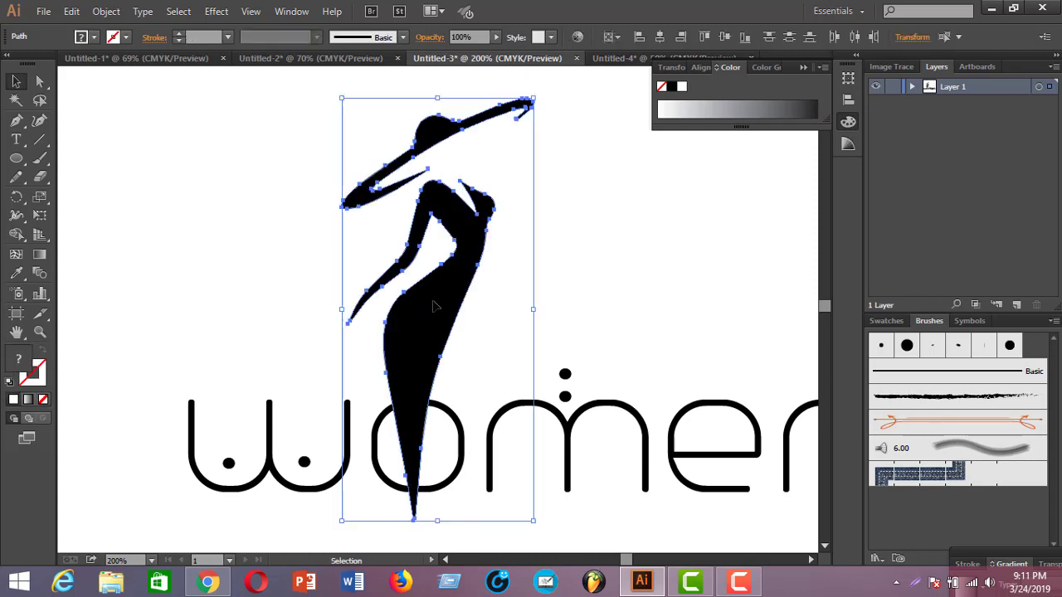
key(a)
key(ctrl+1)
key(v)
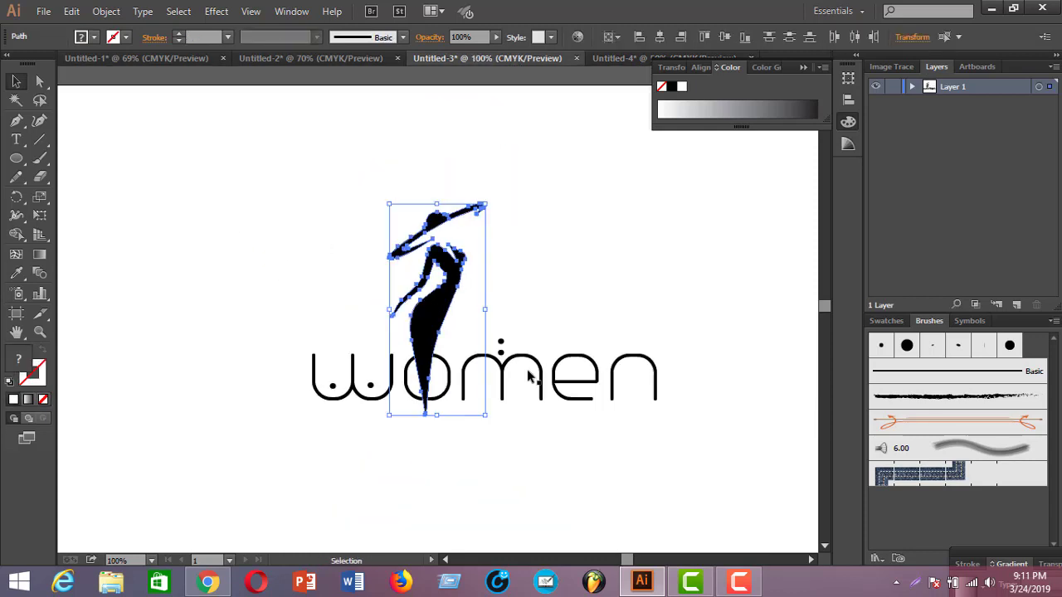
Separate the figure's black body from the hat and delete the body
key(ctrl+shift+a)
drag(436, 301, 221, 227)
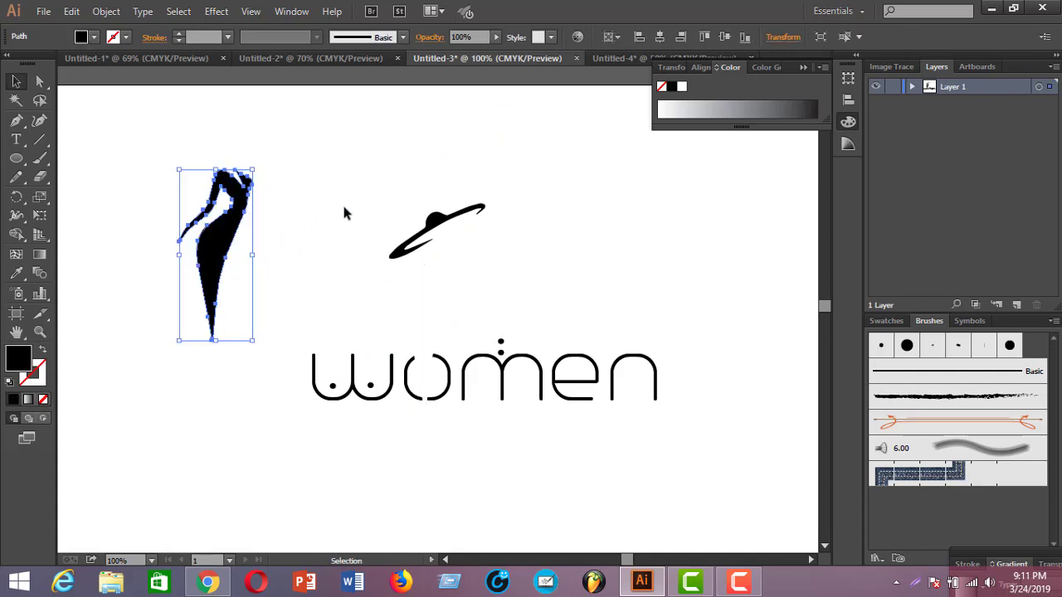
key(Delete)
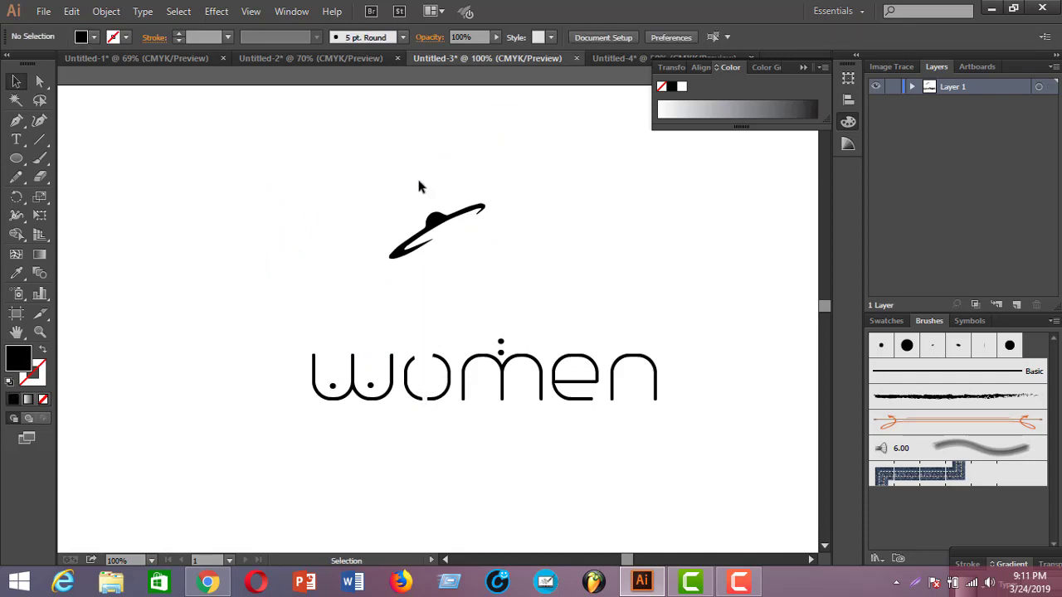
drag(410, 277, 412, 273)
click(493, 302)
click(449, 357)
click(482, 259)
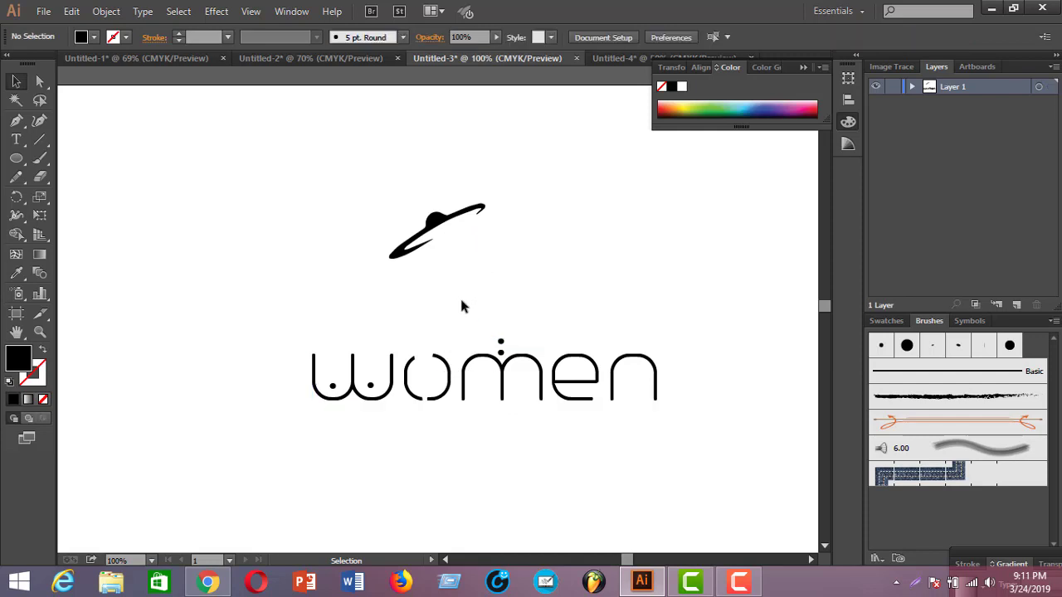
key(ctrl)
key(ctrl+minus)
key(ctrl+minus)
key(ctrl+plus)
key(ctrl+plus)
click(434, 365)
double_click(434, 365)
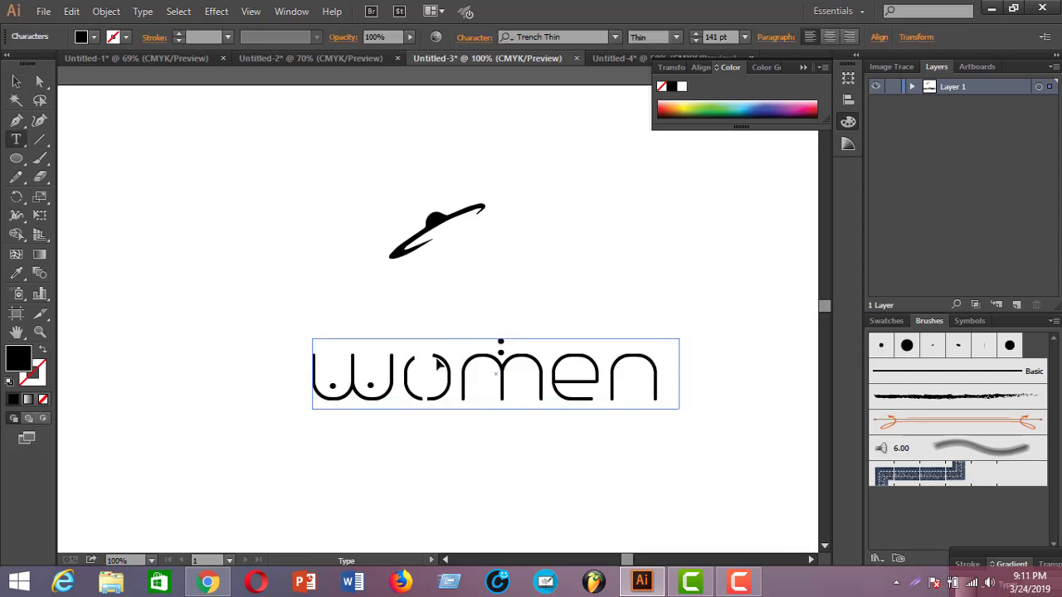
click(14, 81)
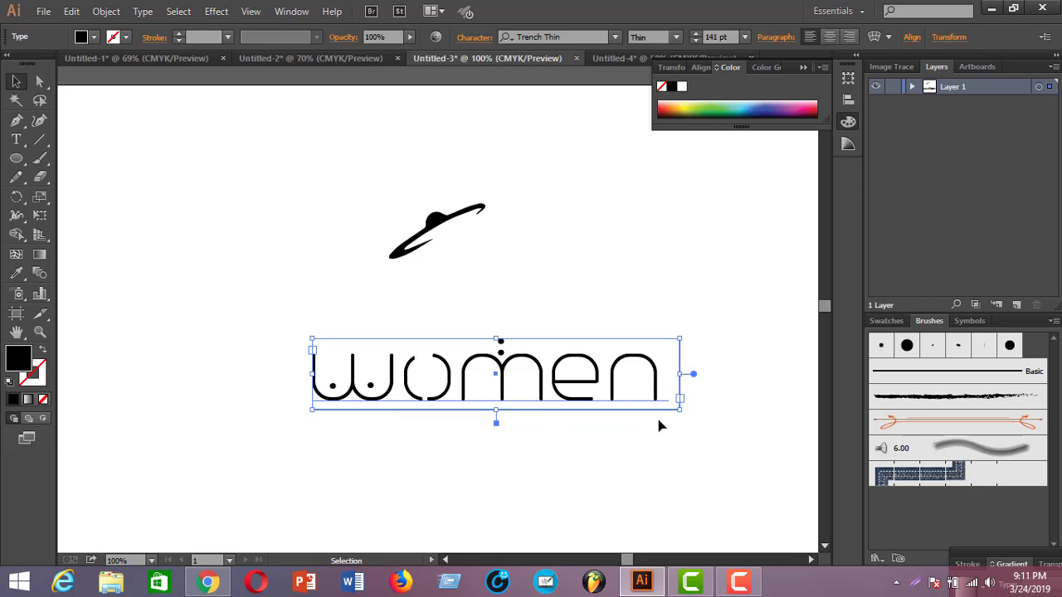
Delete the leftover white body shape that covers part of the letter o
click(437, 196)
drag(486, 266, 486, 266)
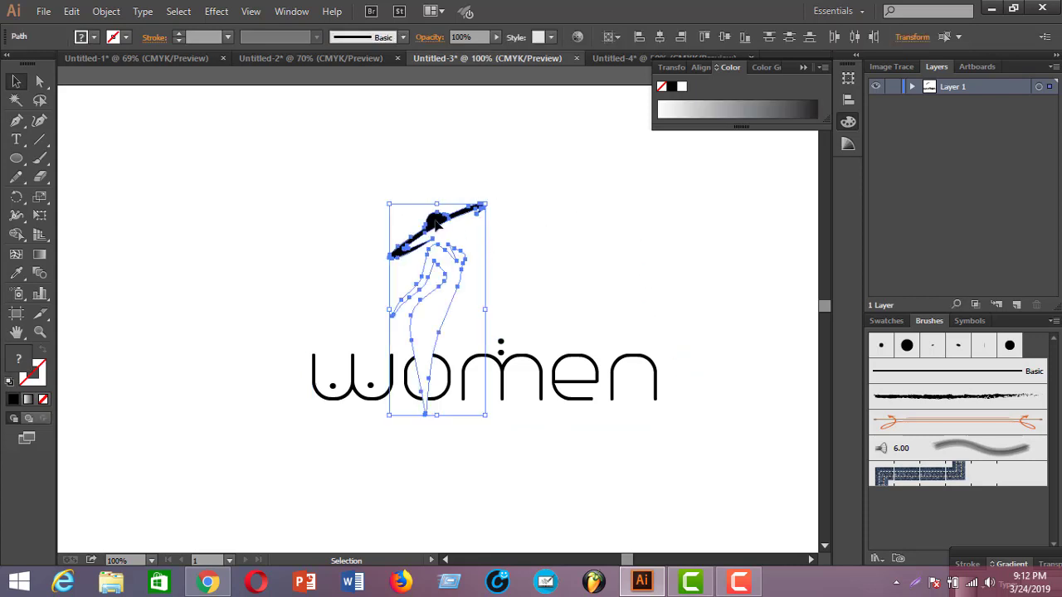
click(447, 276)
click(448, 276)
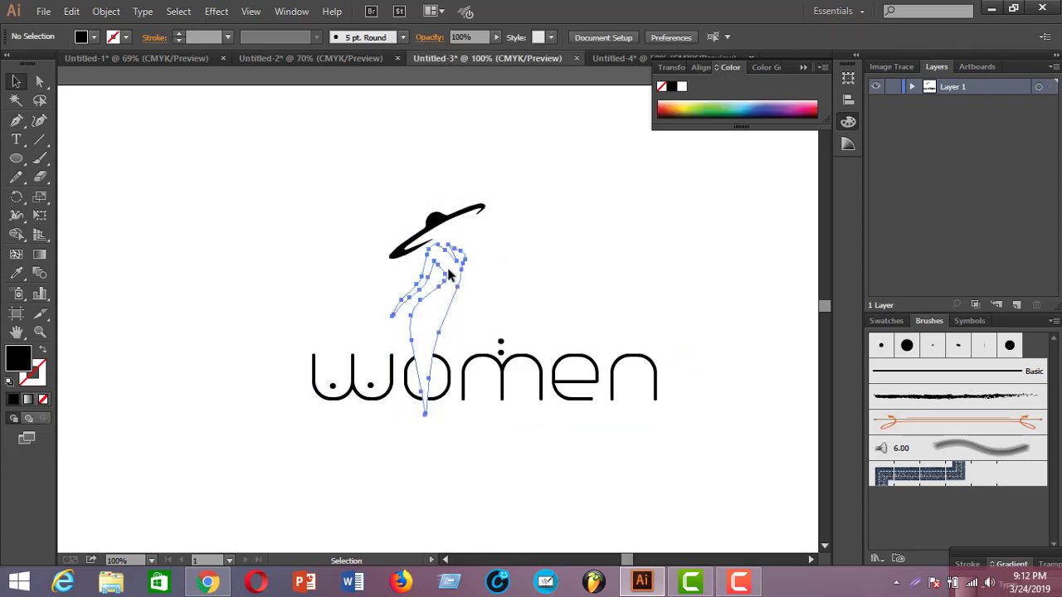
click(538, 205)
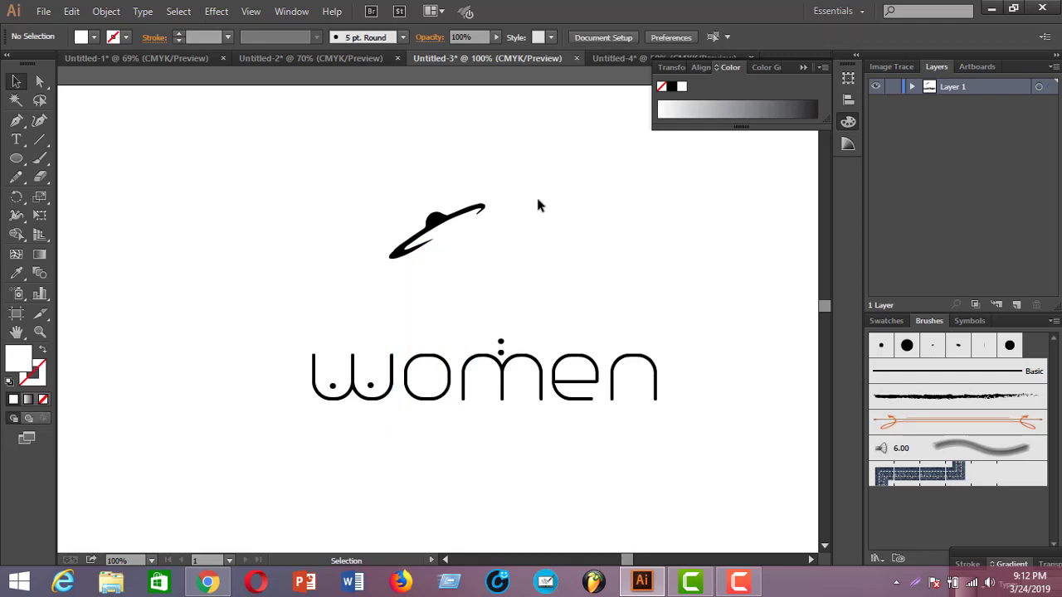
Move the black hat down over the letter o, rotate it clockwise so it slopes down toward the m, and shrink it slightly
click(444, 246)
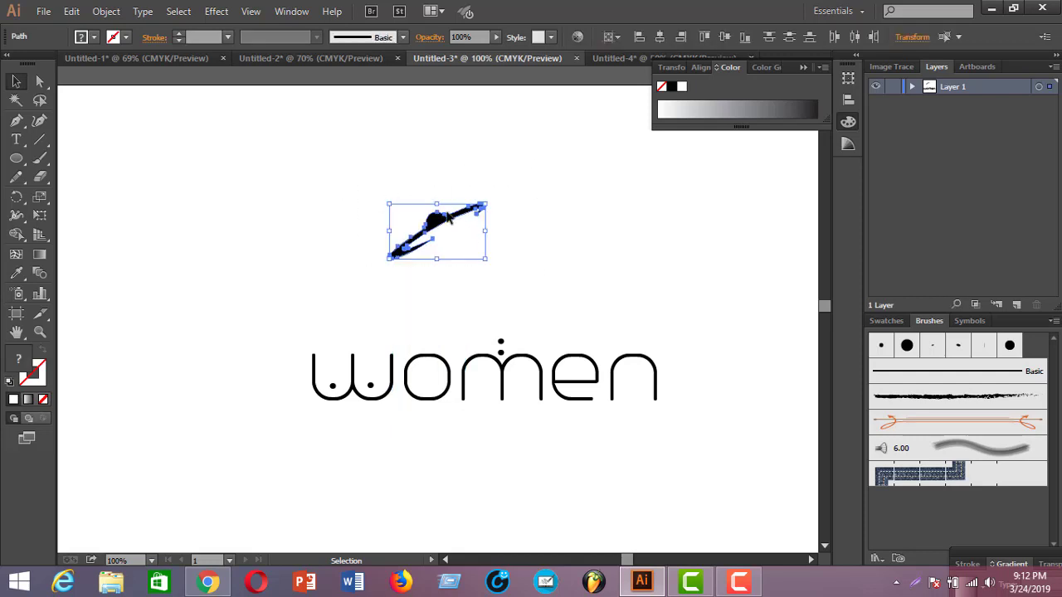
click(523, 238)
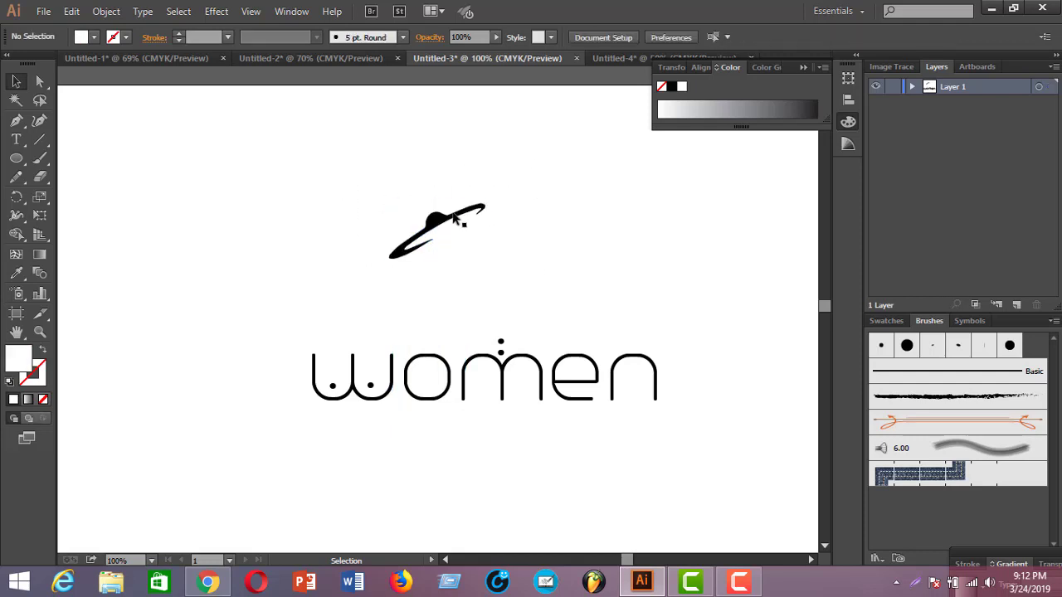
drag(455, 217, 450, 299)
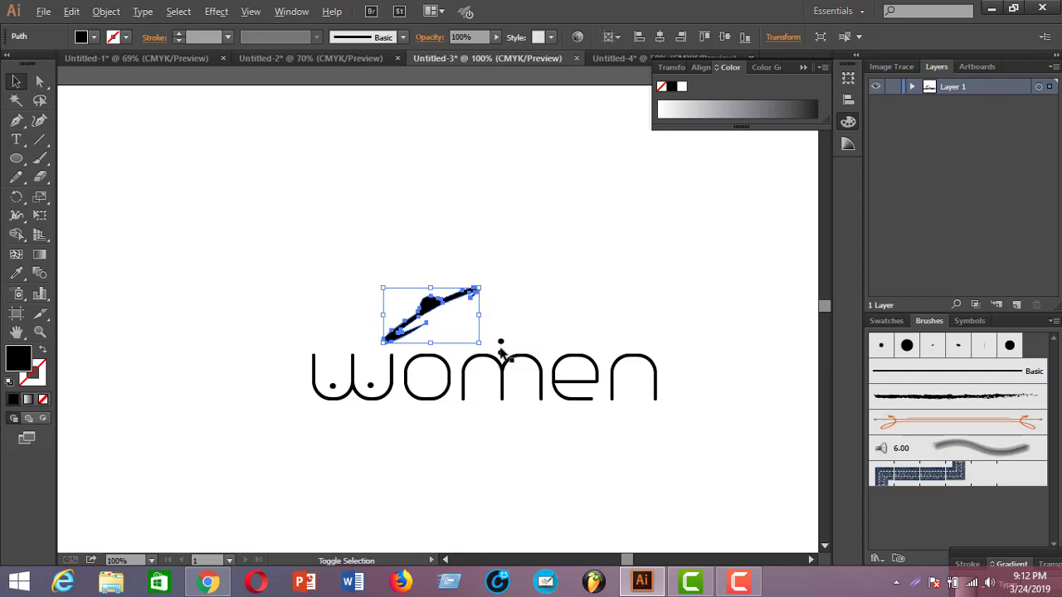
drag(481, 287, 453, 350)
drag(435, 288, 417, 289)
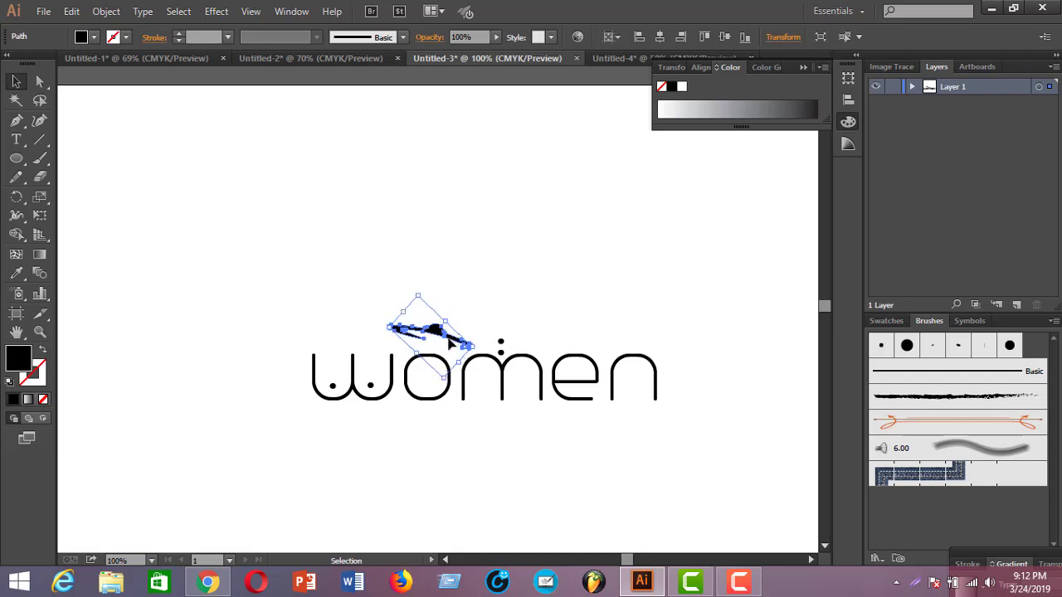
click(567, 304)
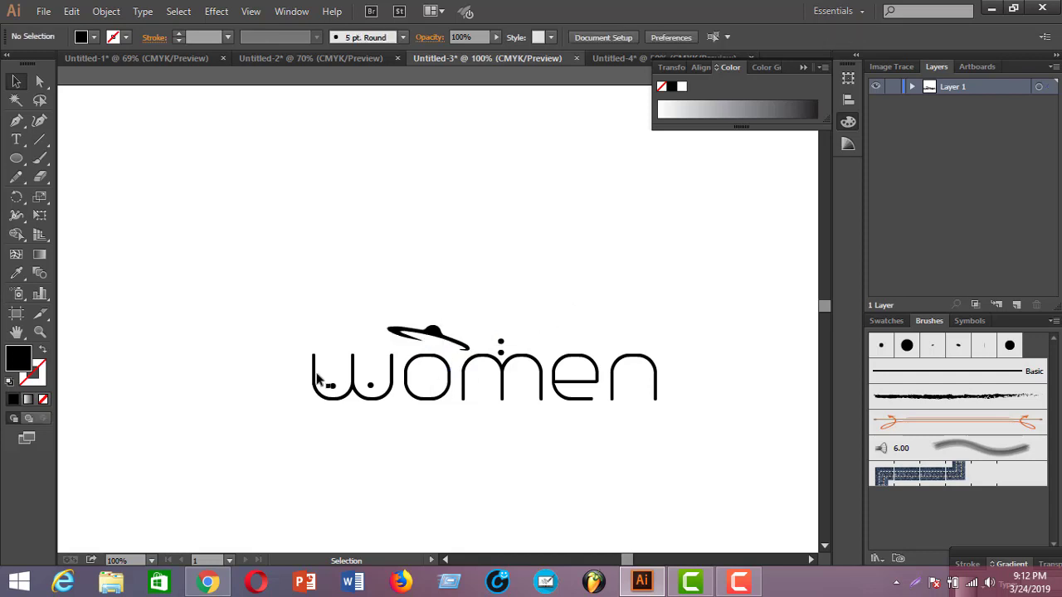
Move the complete women logo, including the hat and dots, slightly up and to the left
drag(277, 311, 596, 456)
click(594, 461)
drag(277, 291, 656, 431)
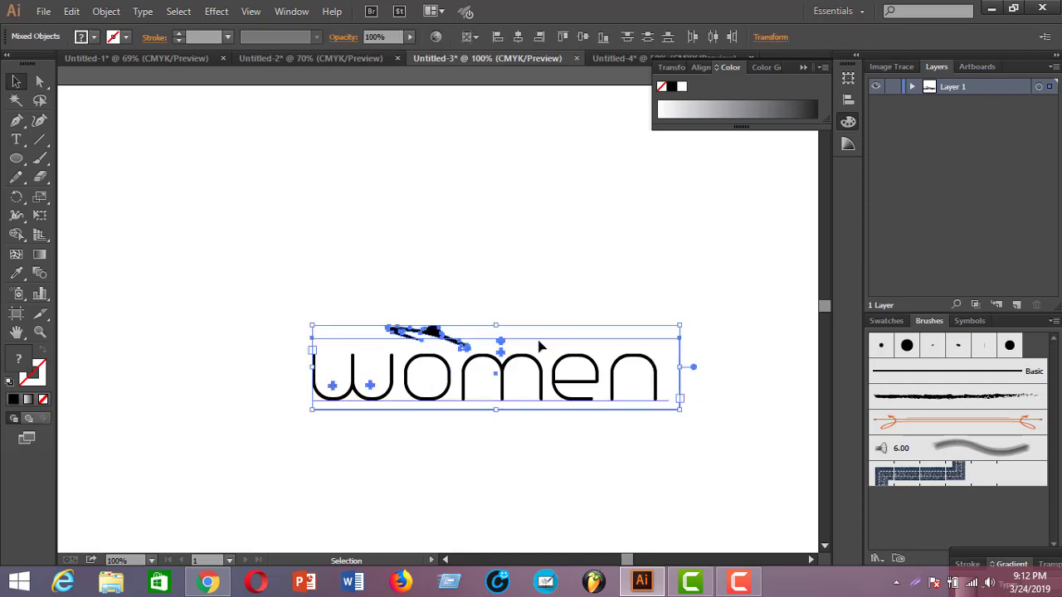
drag(503, 374, 482, 361)
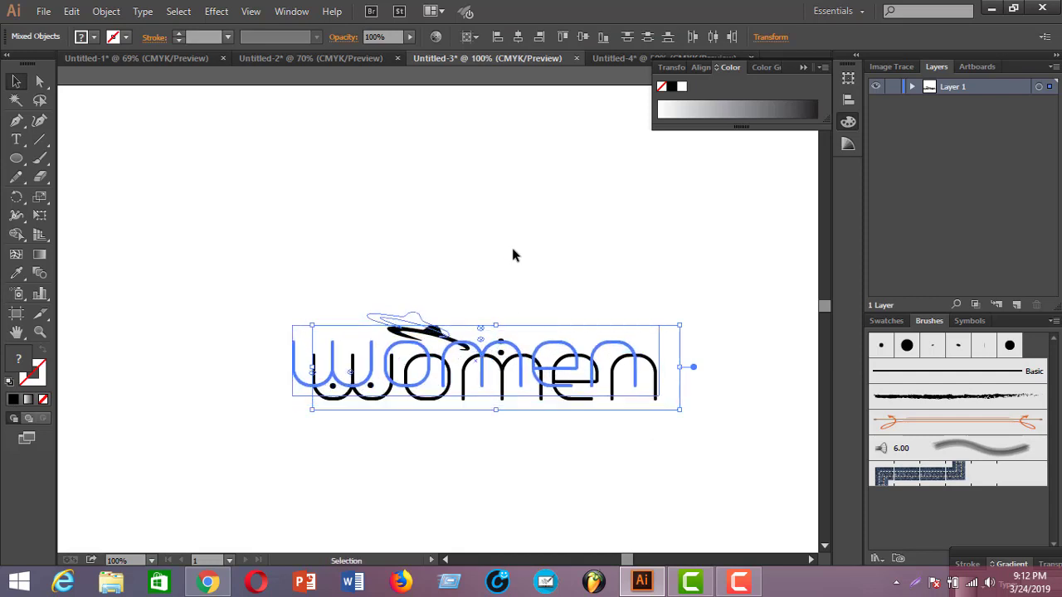
click(560, 274)
click(621, 388)
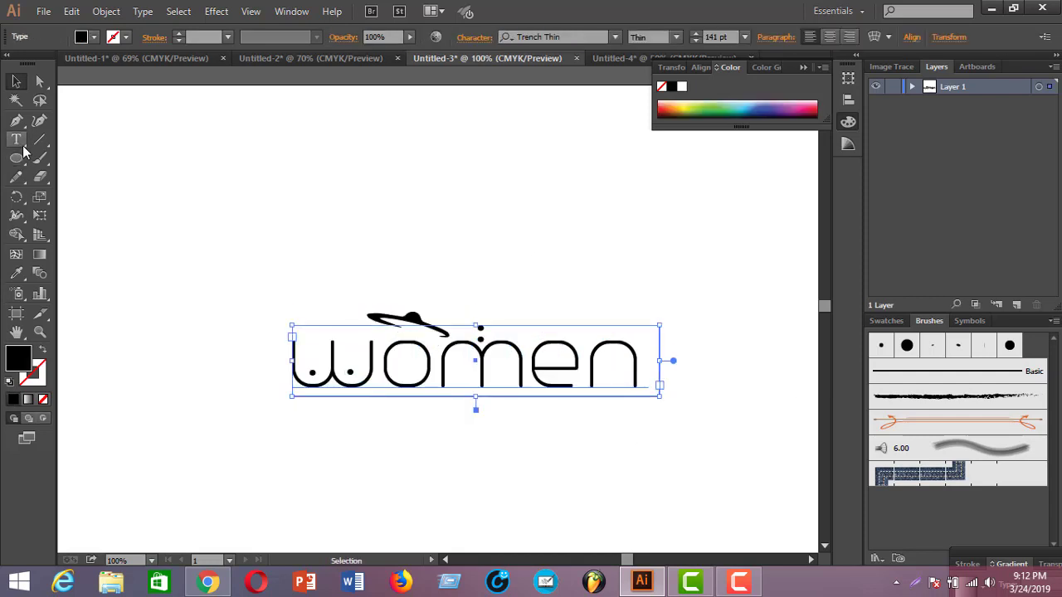
click(263, 251)
scroll(255, 251, down, 1)
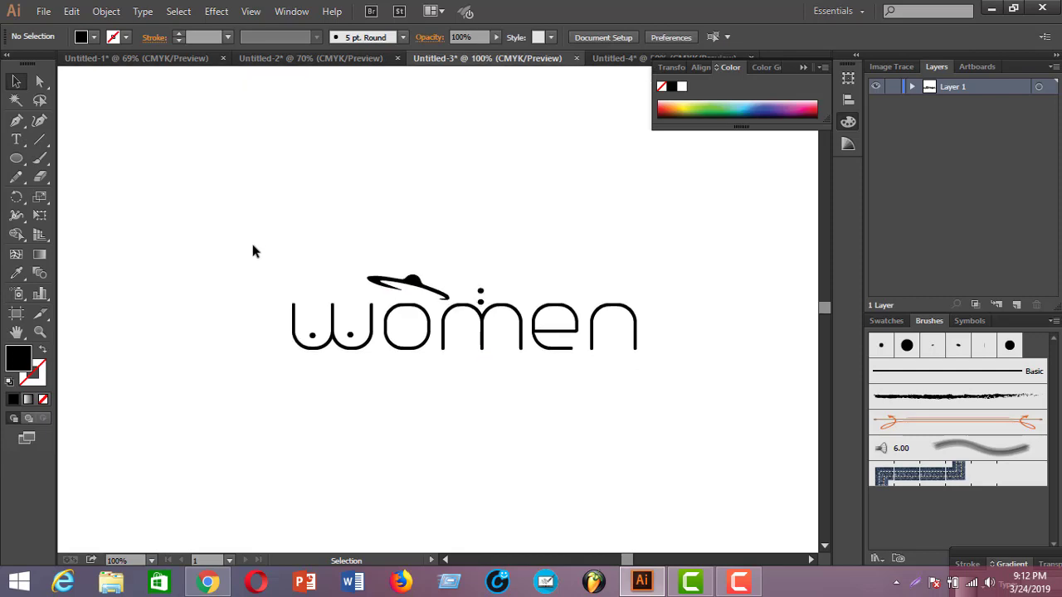
Switch to Chrome to view the source fashion and beauty logo collection, and return to Illustrator
click(207, 582)
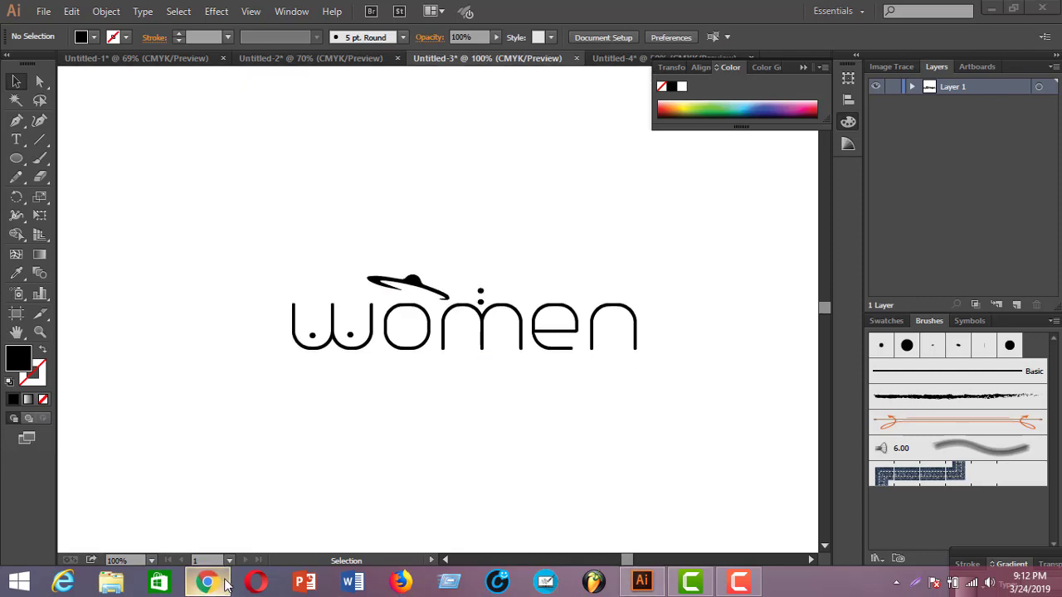
scroll(346, 257, up, 2)
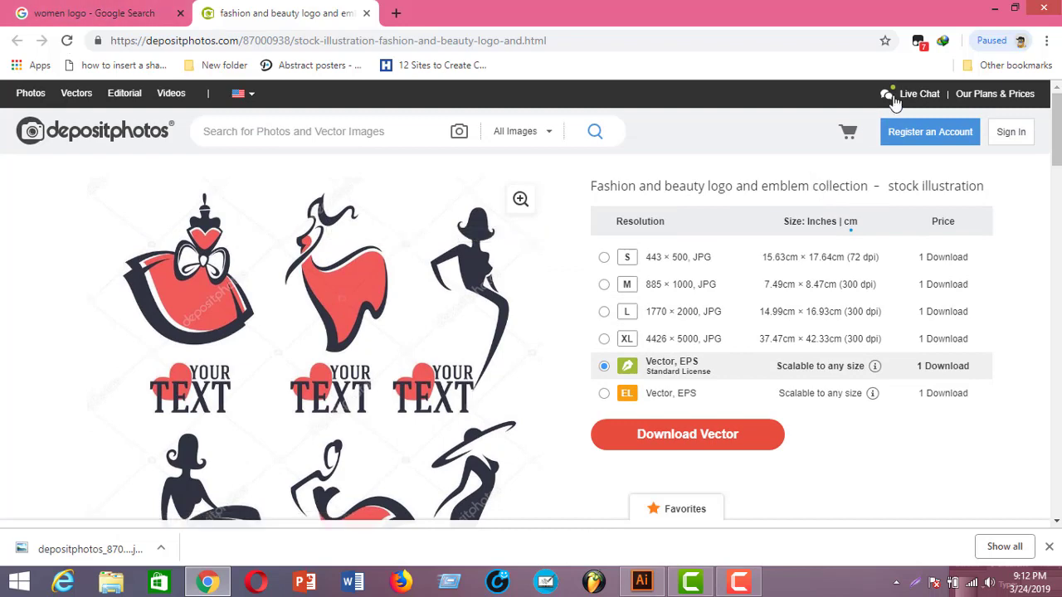
click(998, 8)
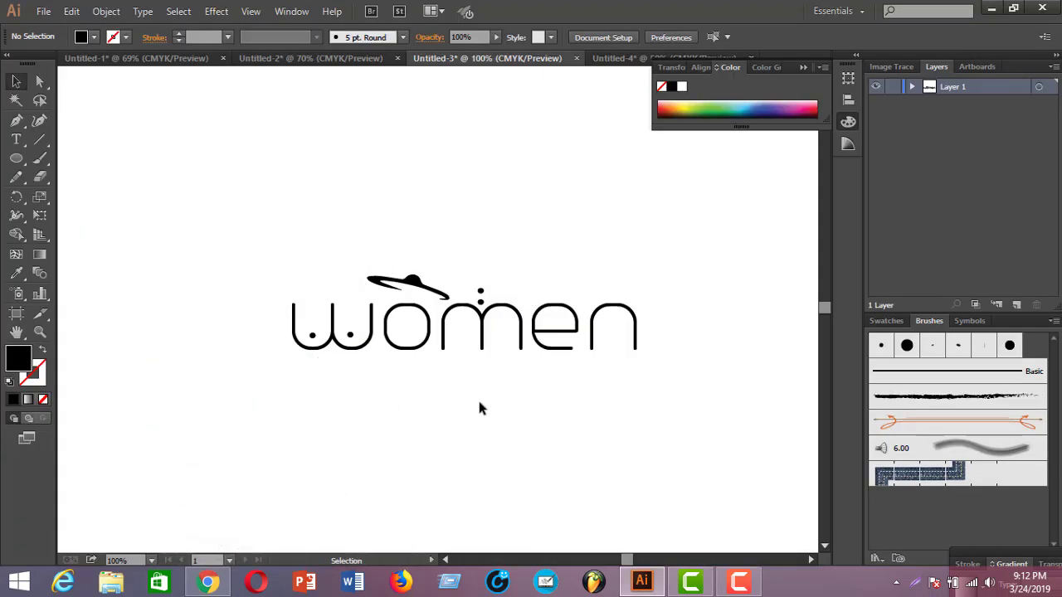
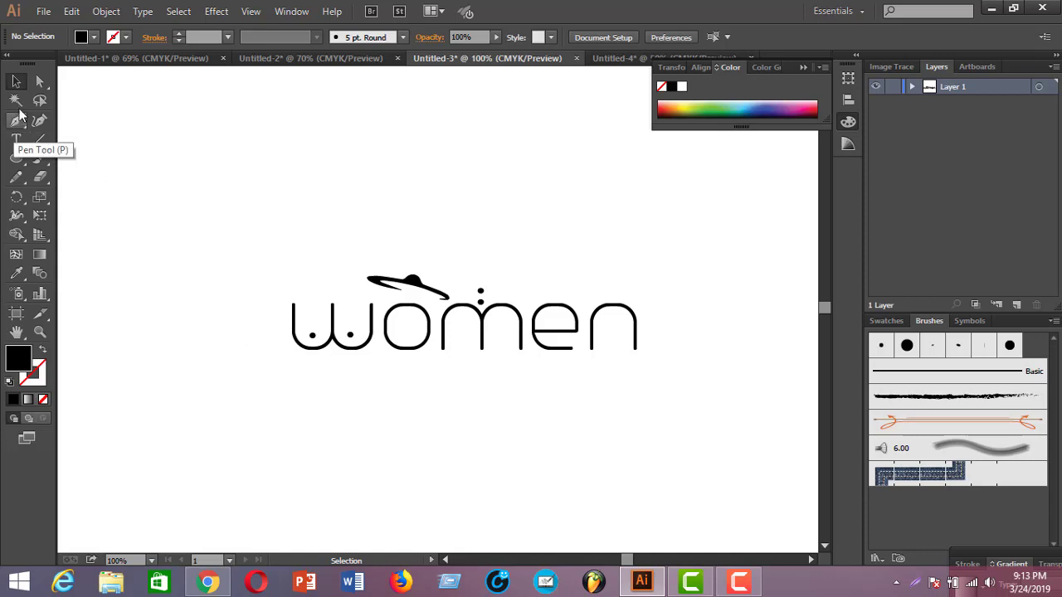
drag(470, 371, 723, 450)
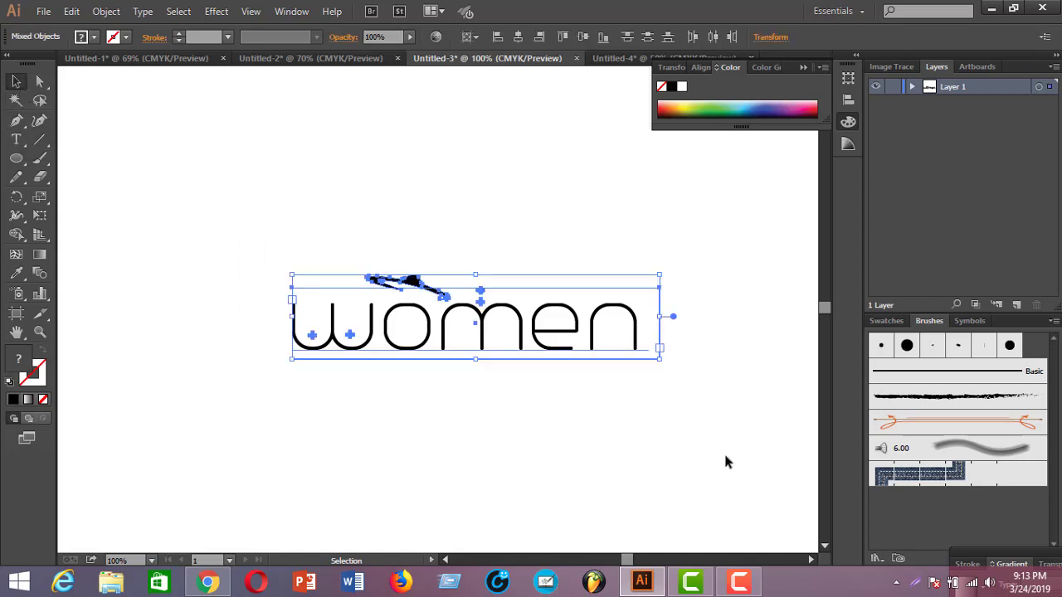
click(719, 452)
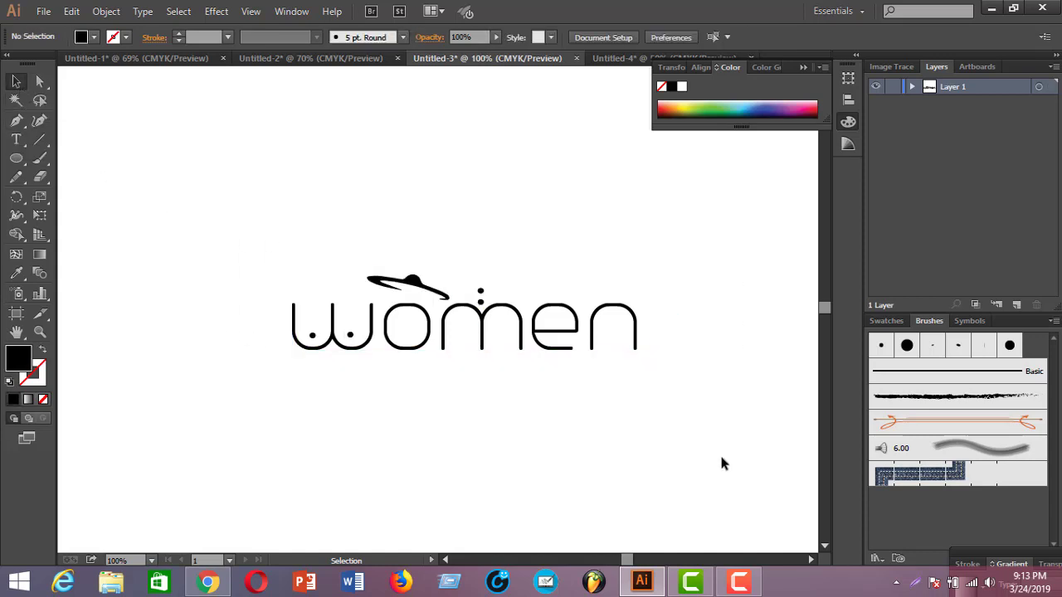
click(332, 309)
right_click(332, 309)
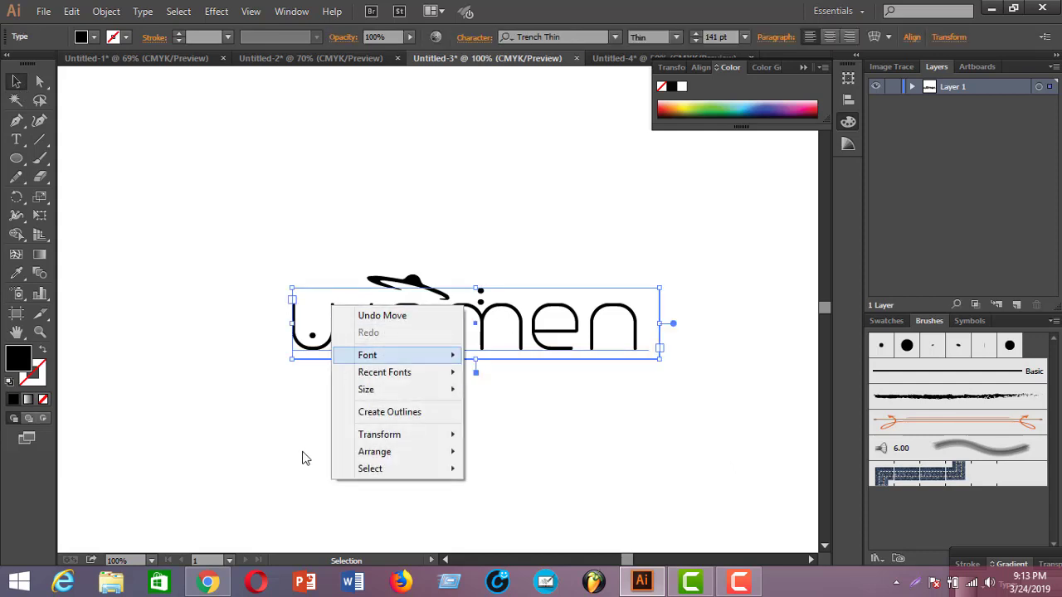
click(264, 344)
drag(257, 283, 656, 428)
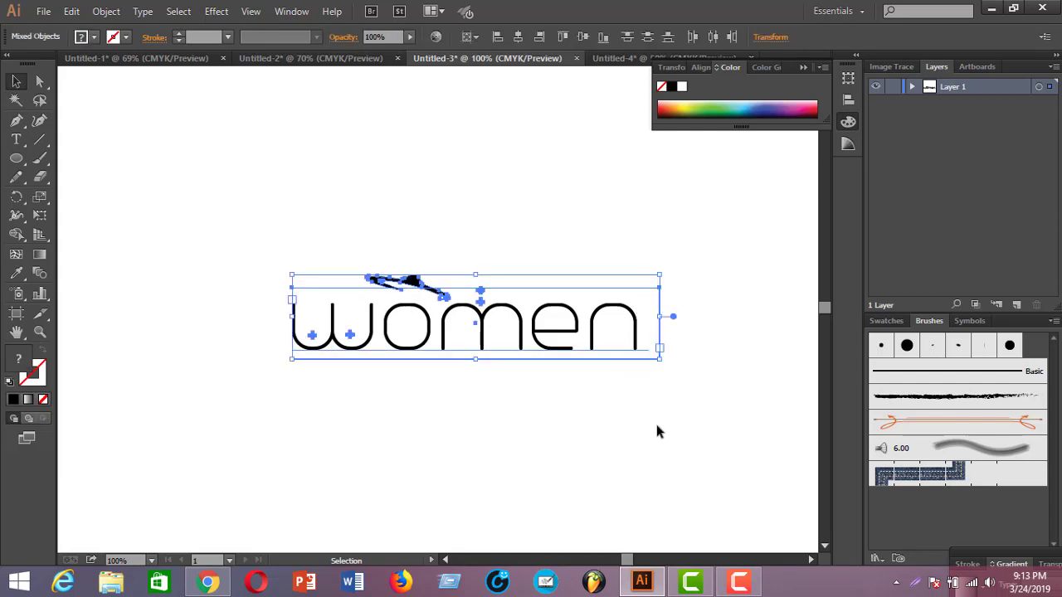
right_click(438, 317)
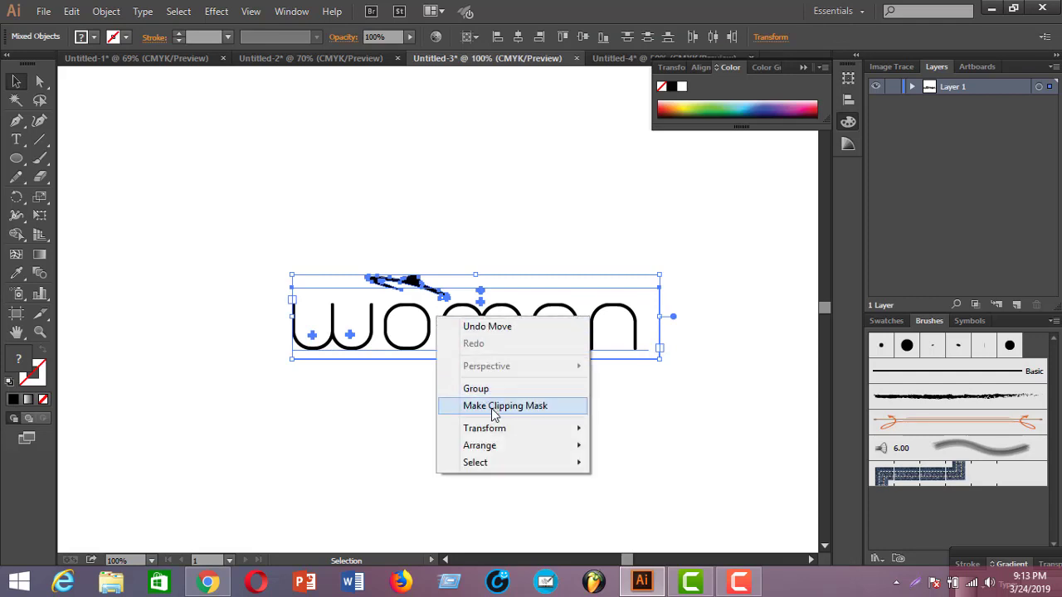
click(390, 356)
Flatten the transparency of the complete women logo using the High Resolution preset with all text and strokes converted to outlines
drag(263, 262, 655, 412)
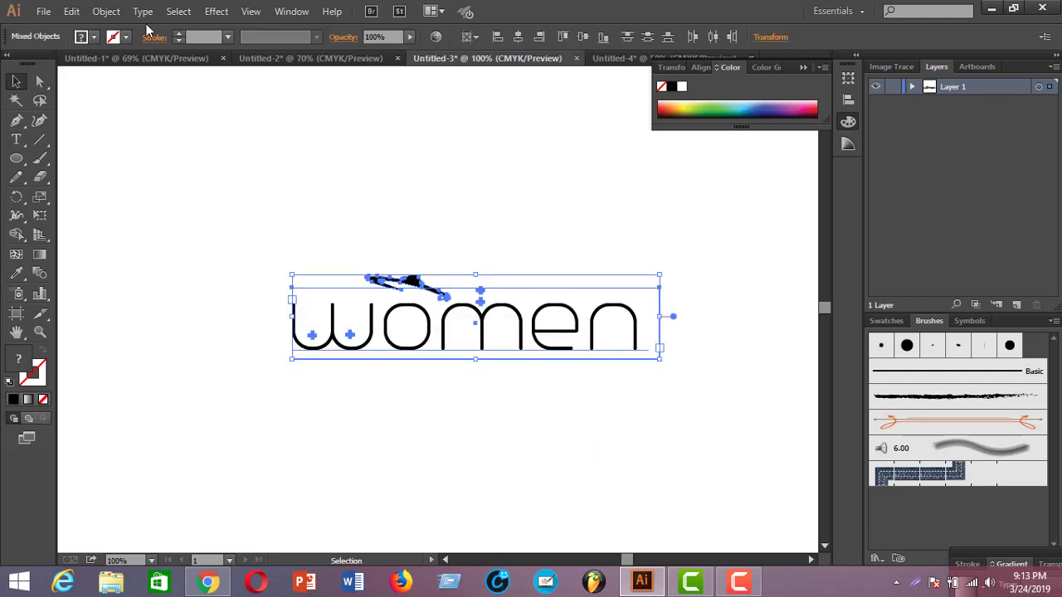
click(103, 13)
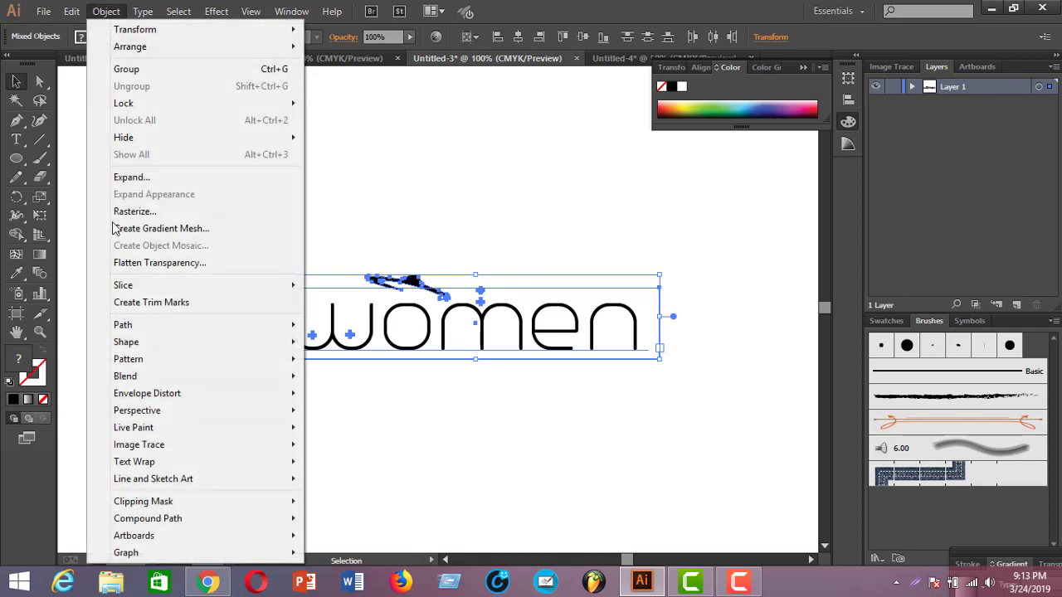
click(148, 263)
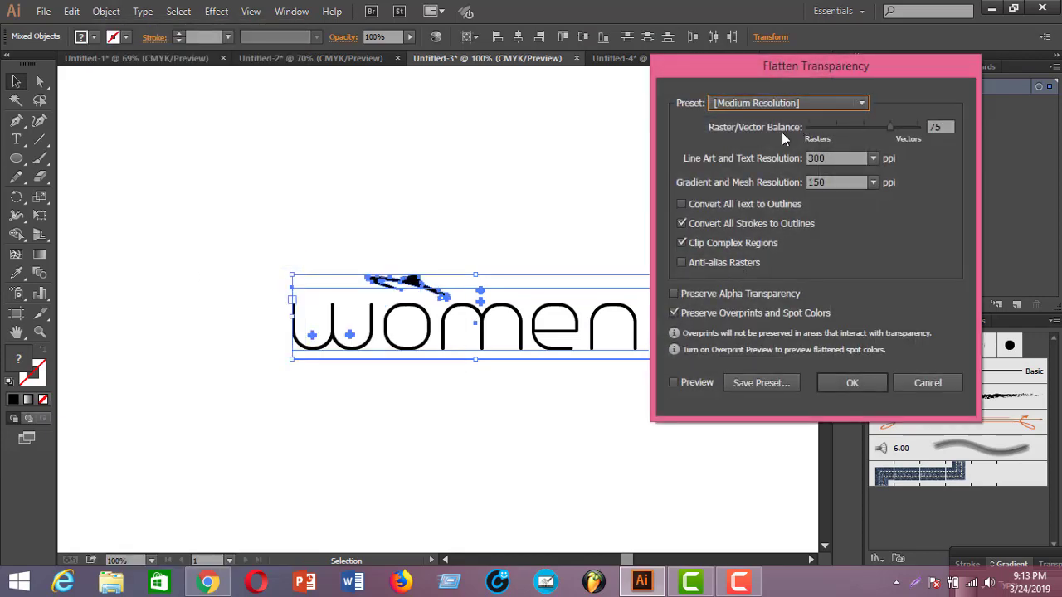
click(857, 104)
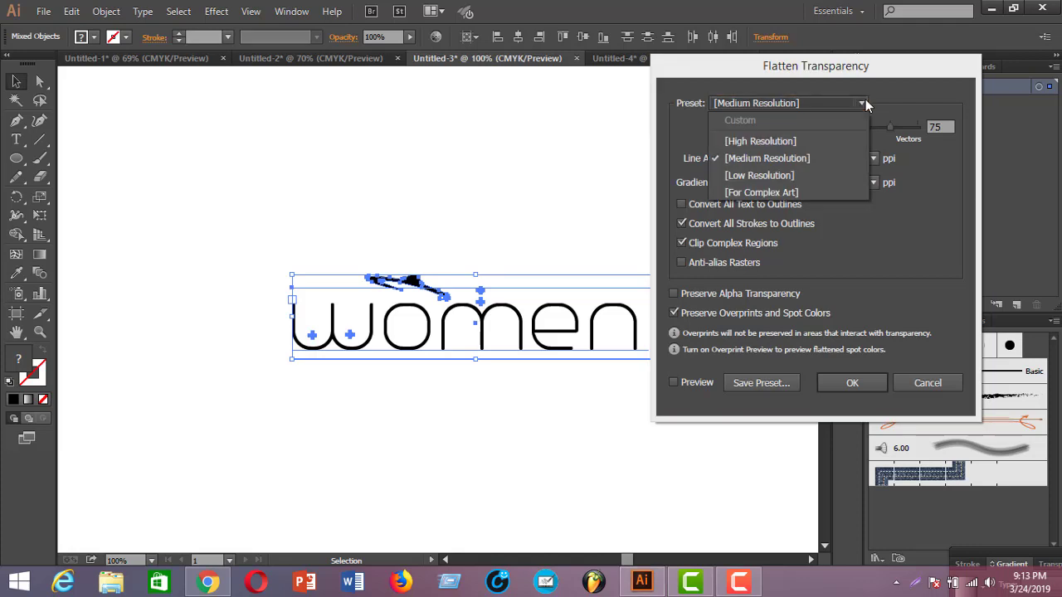
click(809, 142)
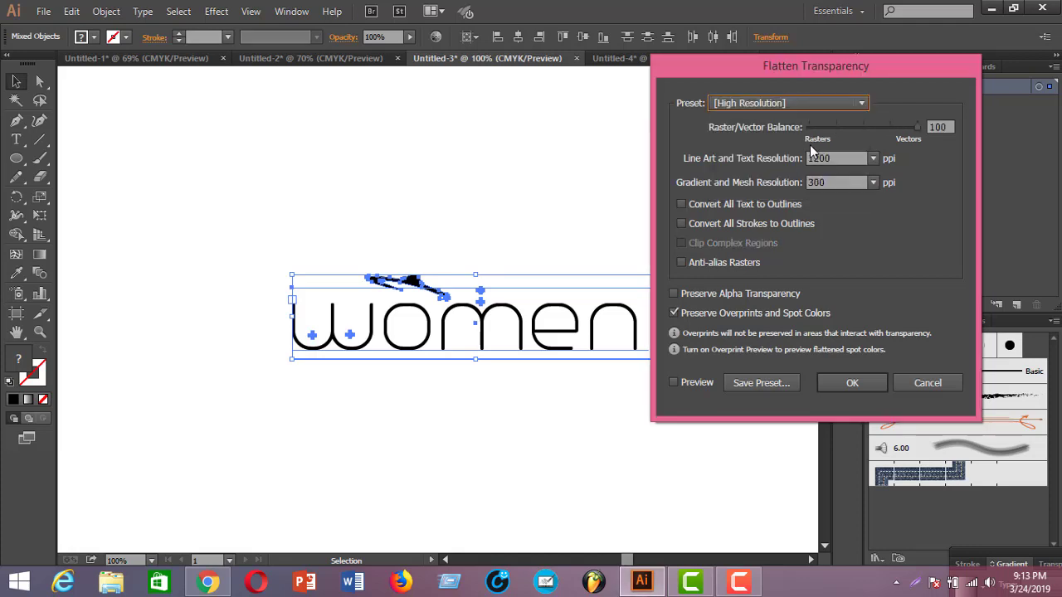
click(681, 204)
click(681, 223)
click(850, 387)
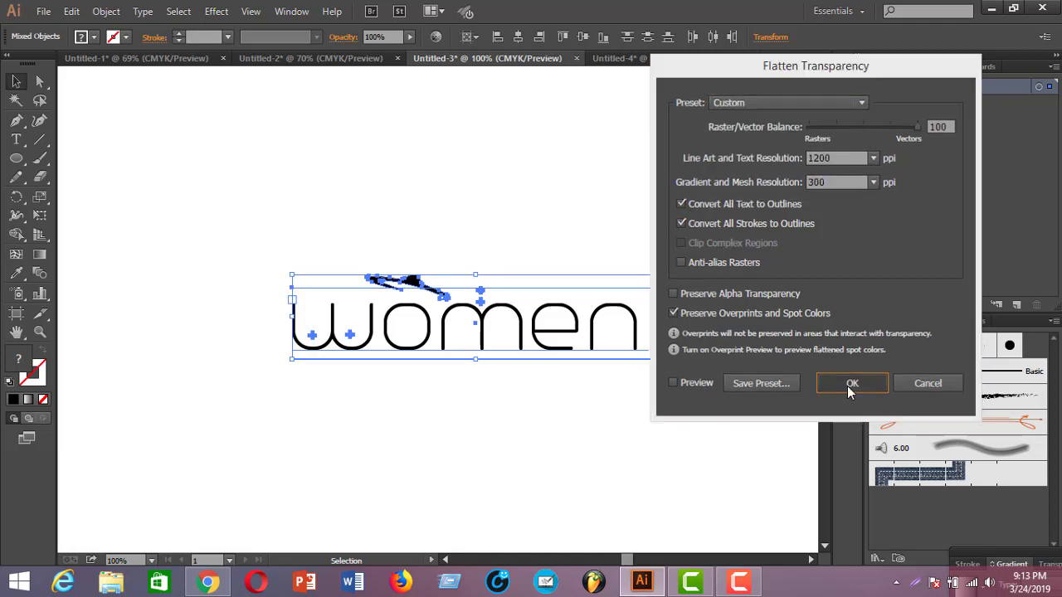
click(261, 330)
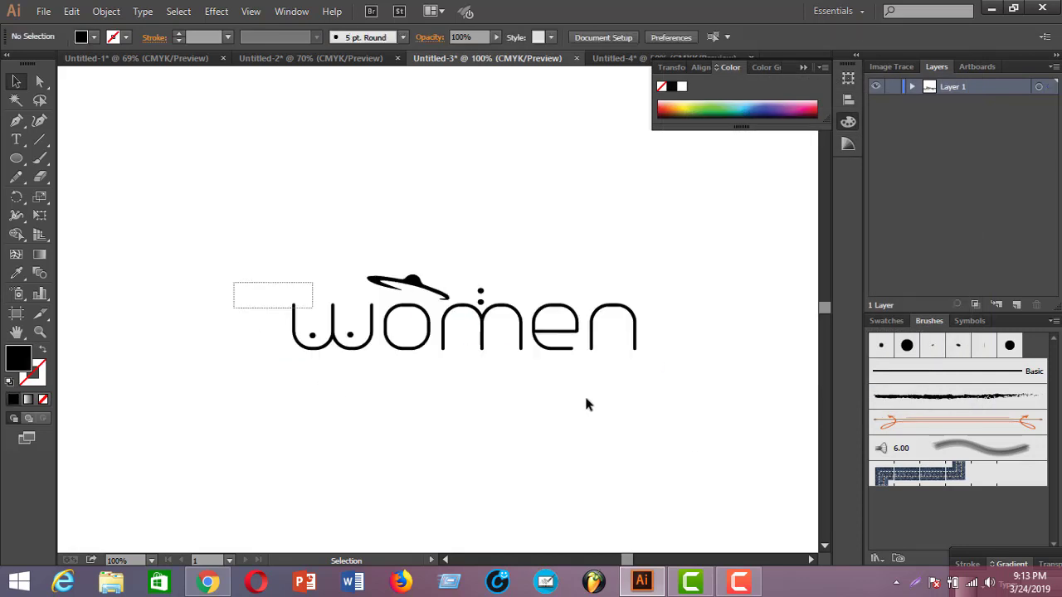
Delete the leftover white shape in the empty area above the women lettering
key(ctrl+a)
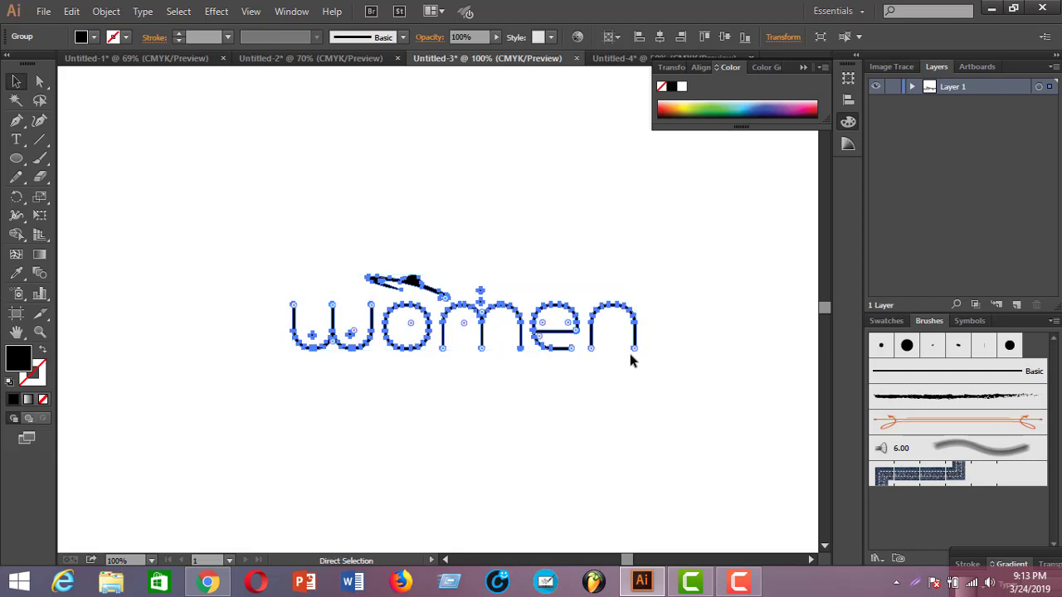
key(ctrl+a)
click(578, 226)
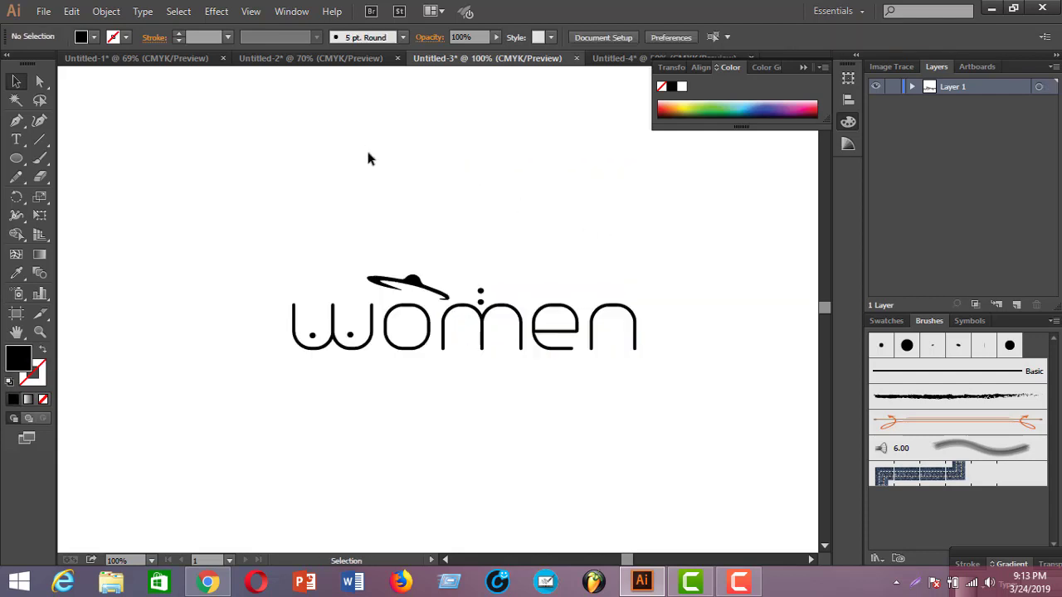
drag(369, 157, 569, 254)
key(Delete)
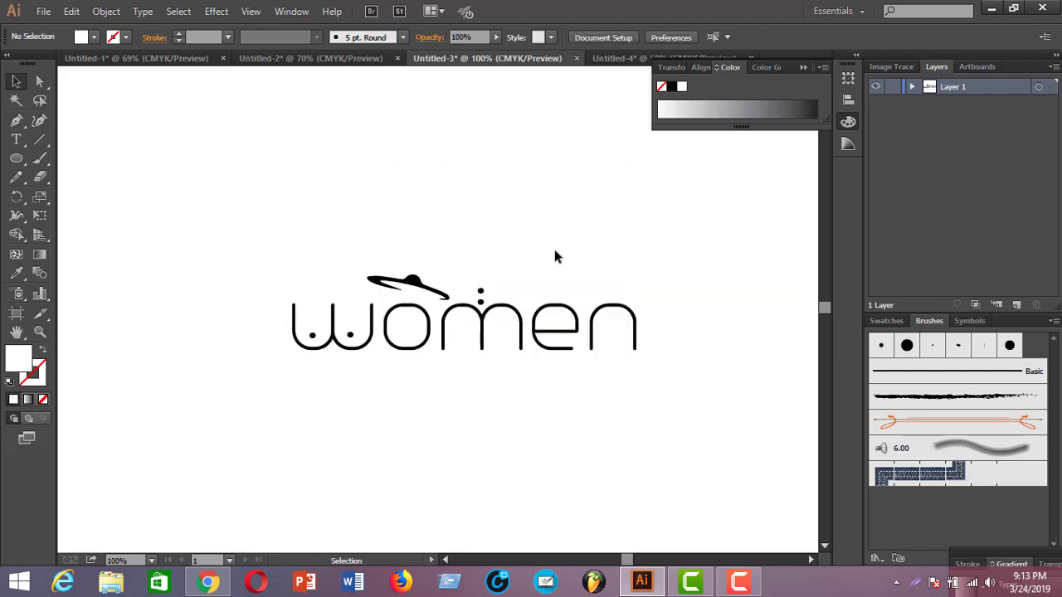
Enlarge the complete women logo to about three quarters of the artboard's width and center it on the artboard
drag(237, 262, 815, 522)
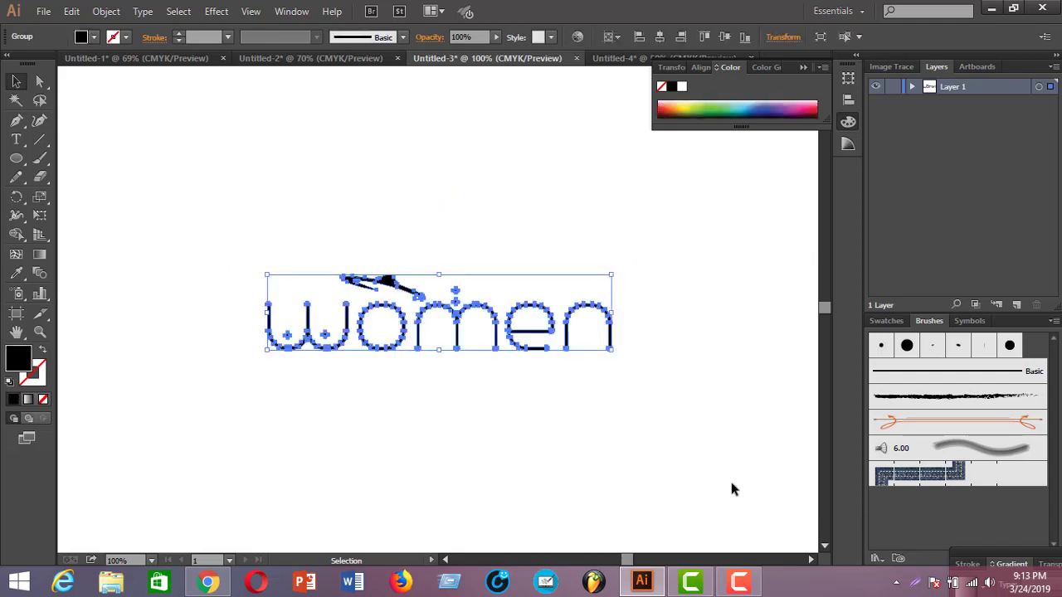
key(ctrl+minus)
key(ctrl+minus)
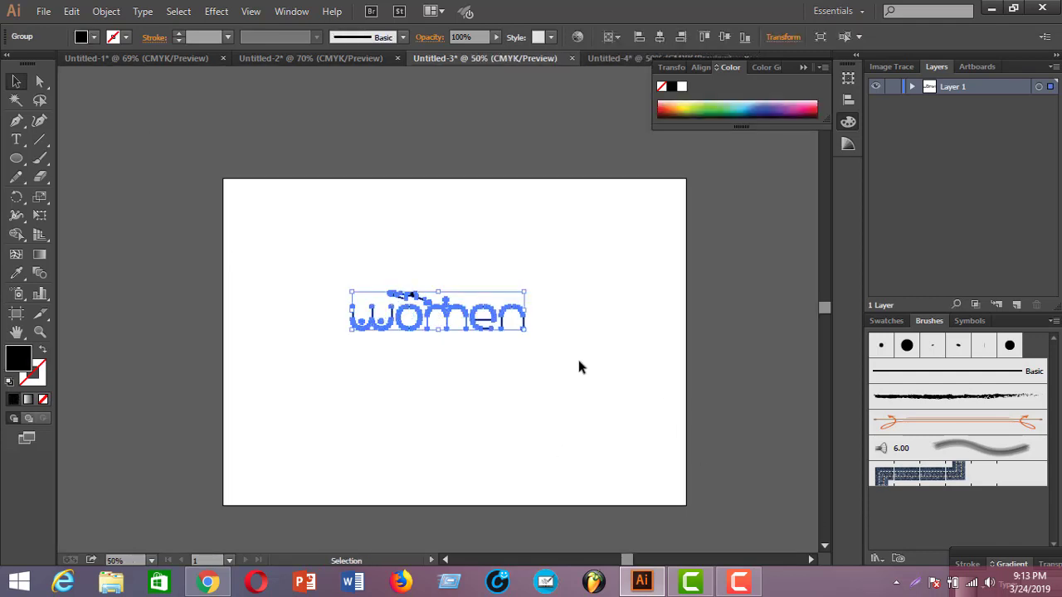
click(429, 328)
drag(331, 278, 575, 405)
drag(524, 329, 571, 352)
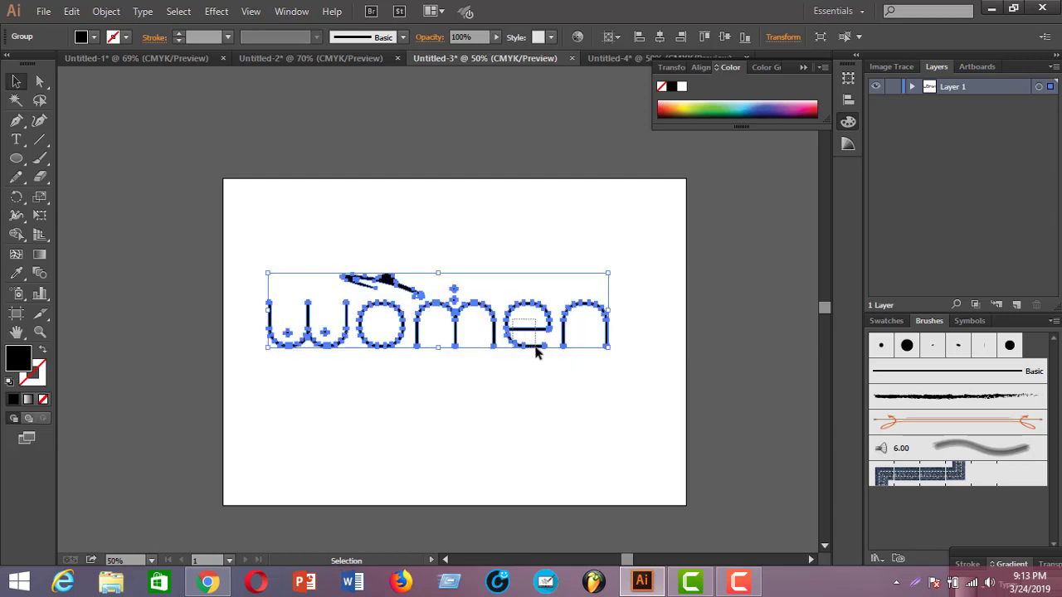
click(285, 247)
drag(261, 254, 618, 423)
drag(510, 331, 524, 356)
click(611, 247)
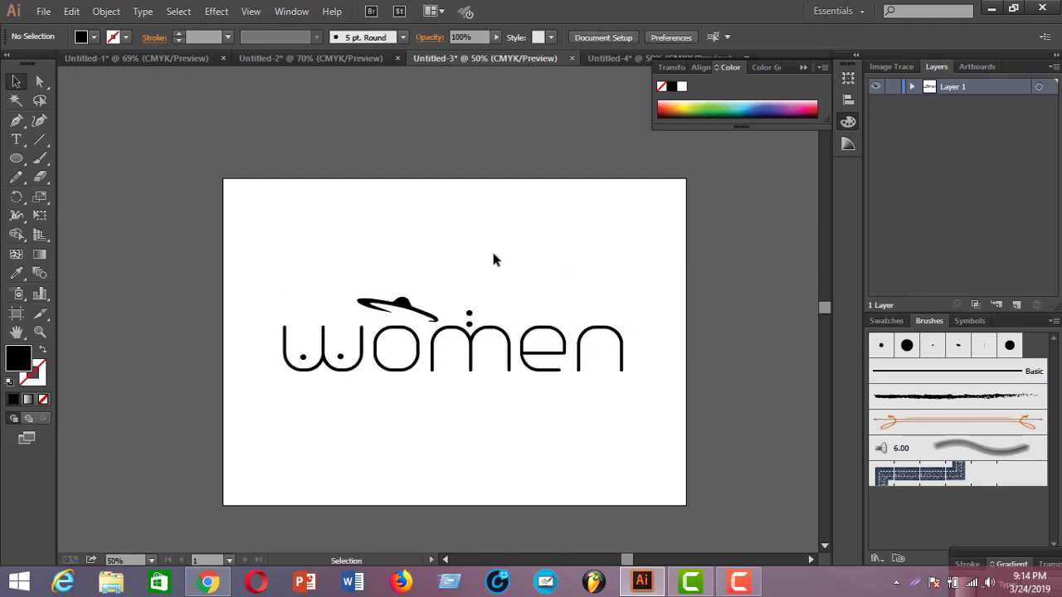
Close the Untitled-4 document containing the traced figure without saving its changes
click(144, 58)
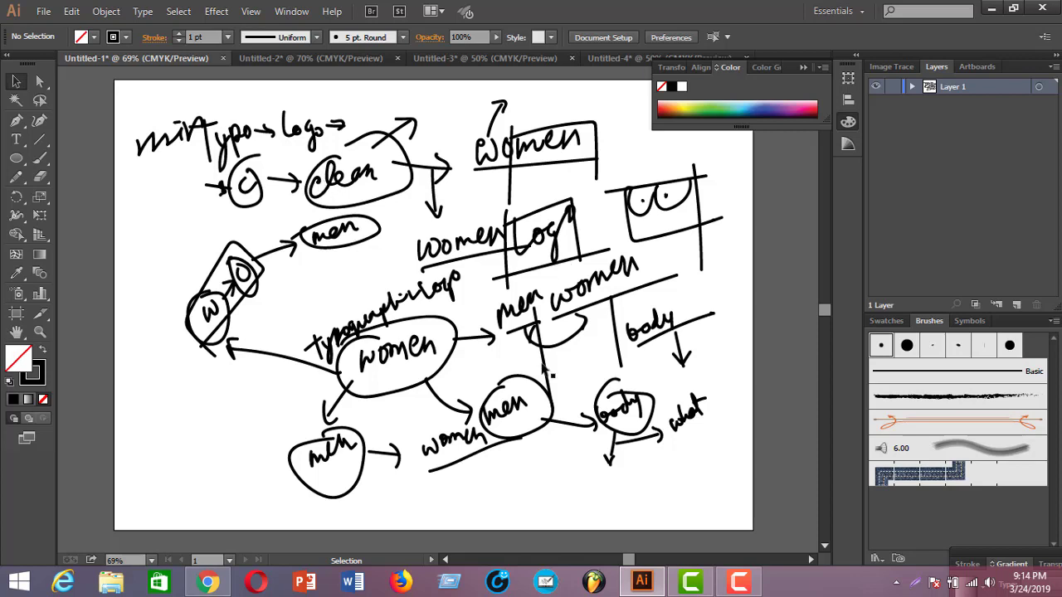
click(621, 59)
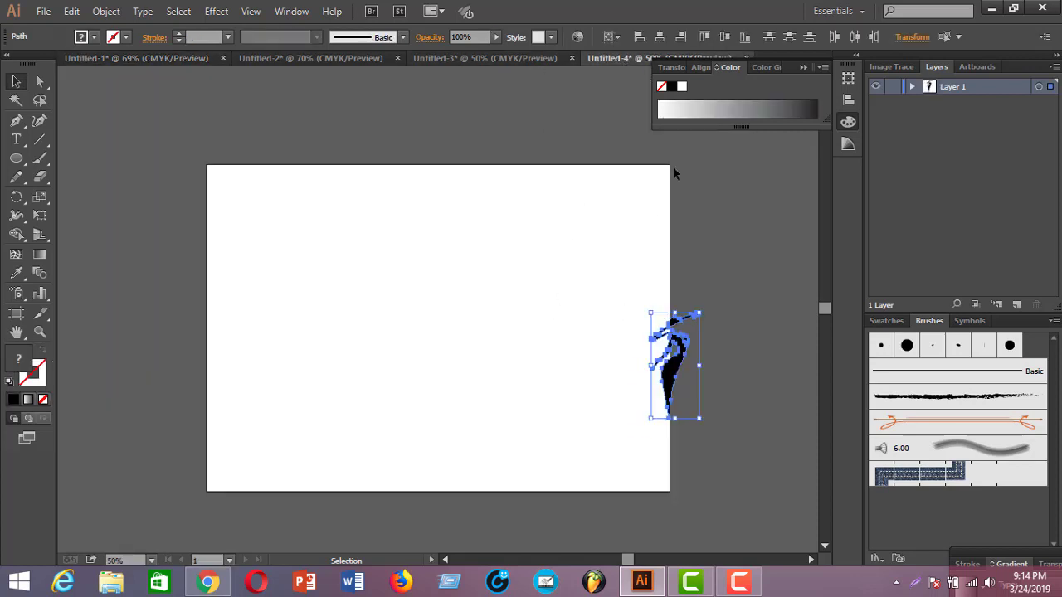
click(748, 57)
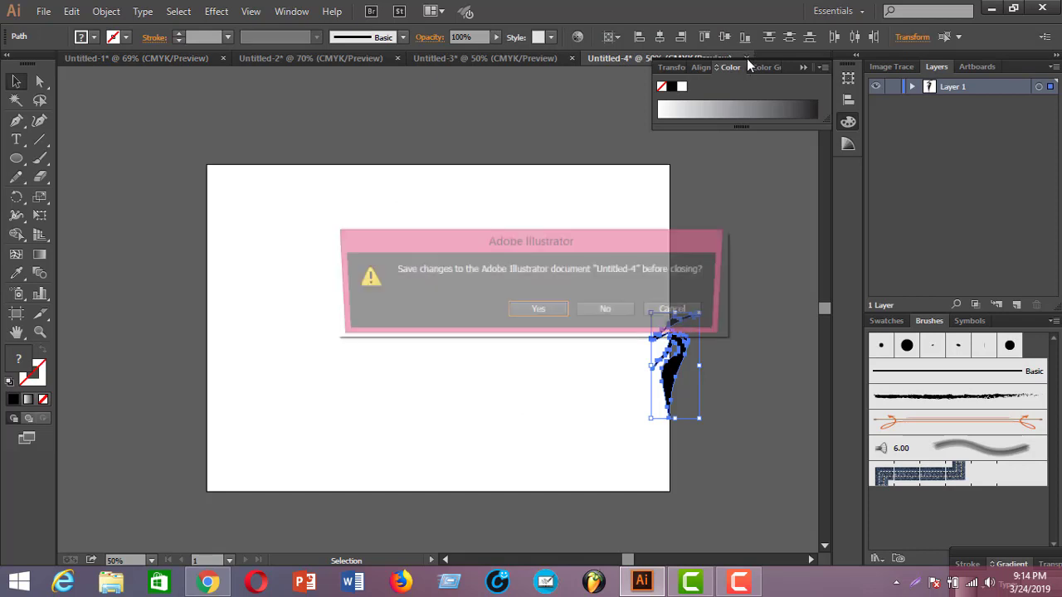
click(619, 312)
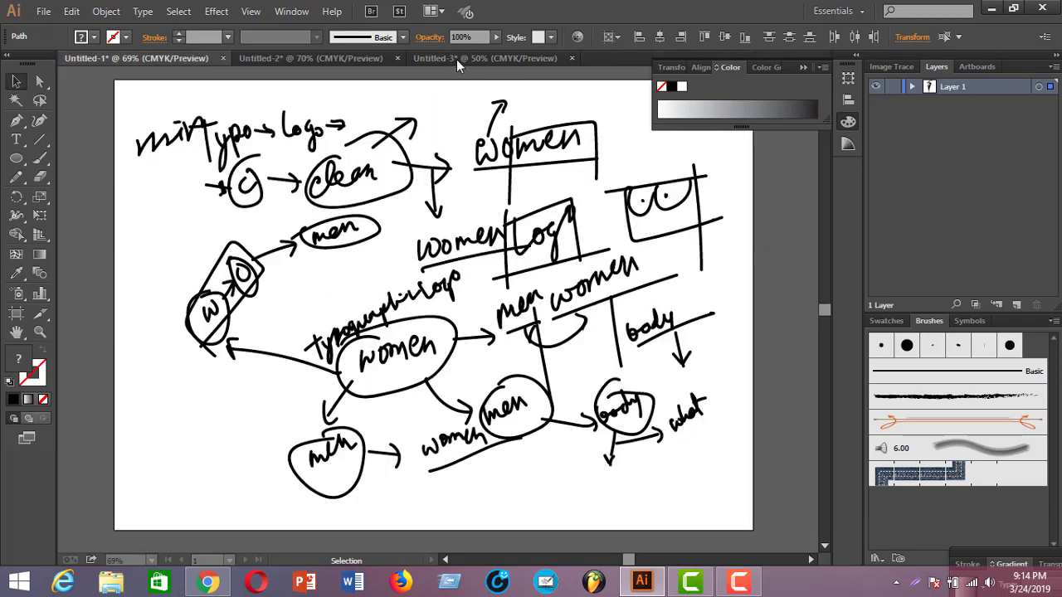
Compare the handwritten concept sketches in Untitled-2 and Untitled-1 with the finished logo in Untitled-3
click(357, 56)
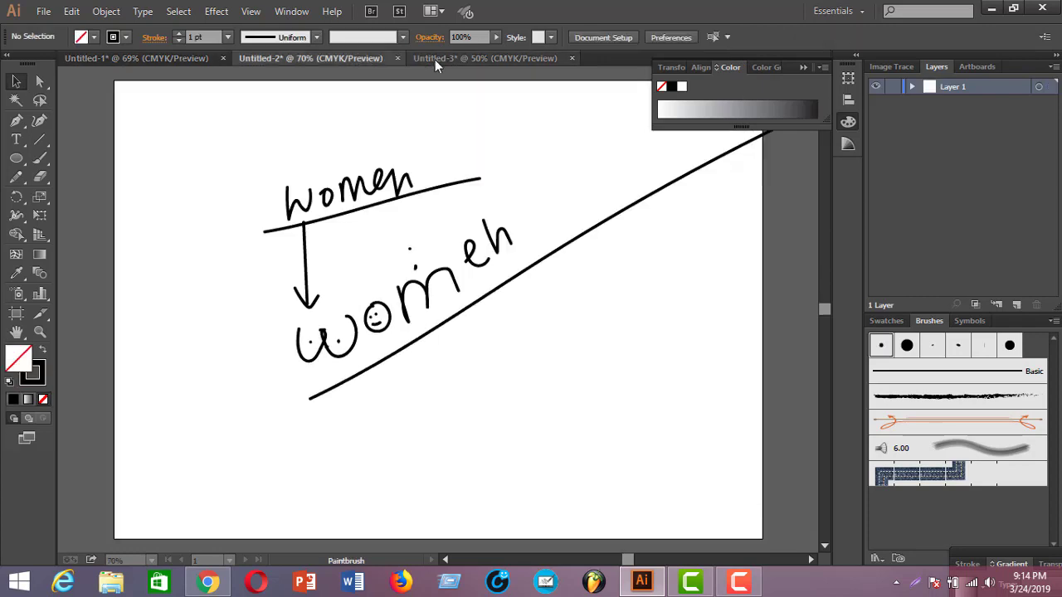
click(449, 60)
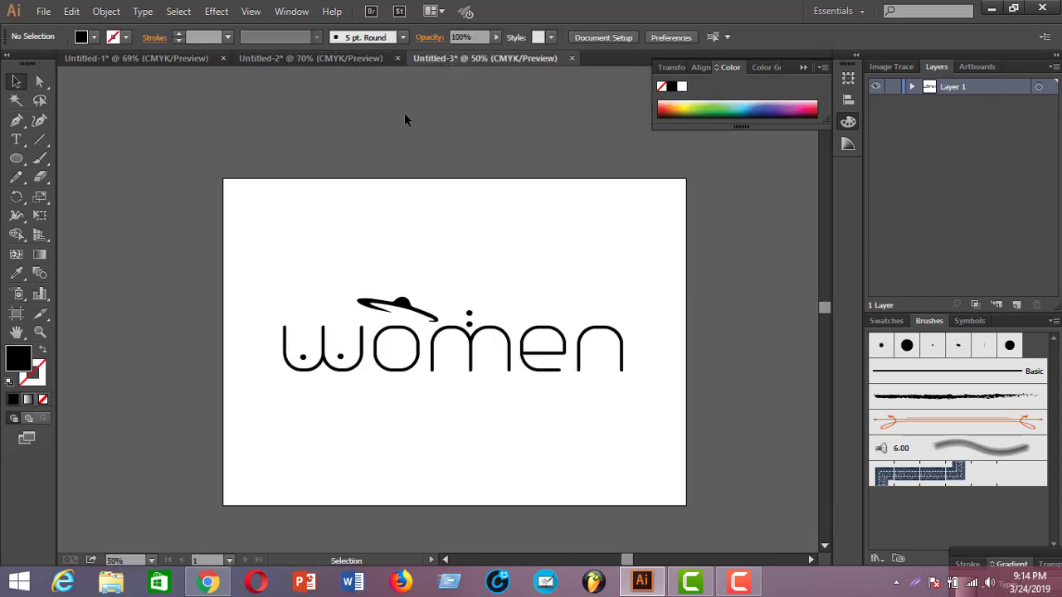
click(181, 60)
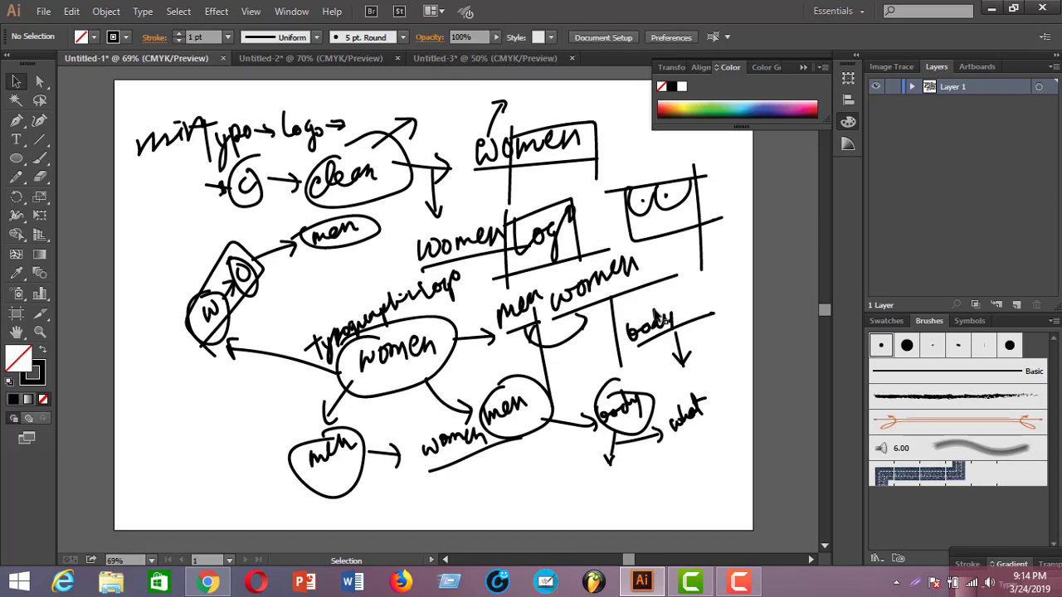
click(515, 60)
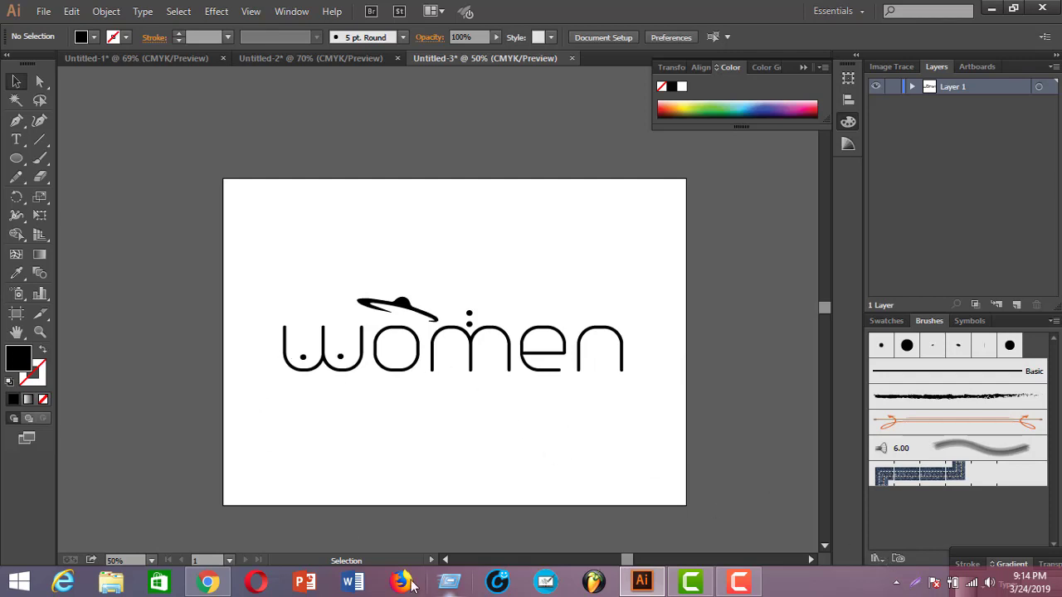
Switch to Chrome to view the fashion and beauty collection and the women logo image results, and return to Illustrator
click(208, 581)
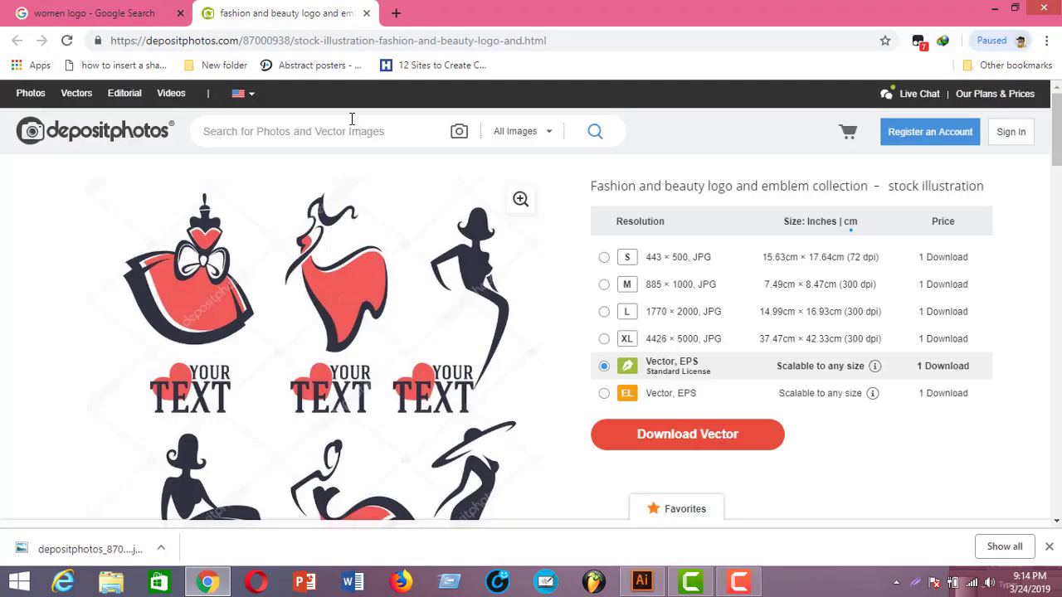
click(133, 13)
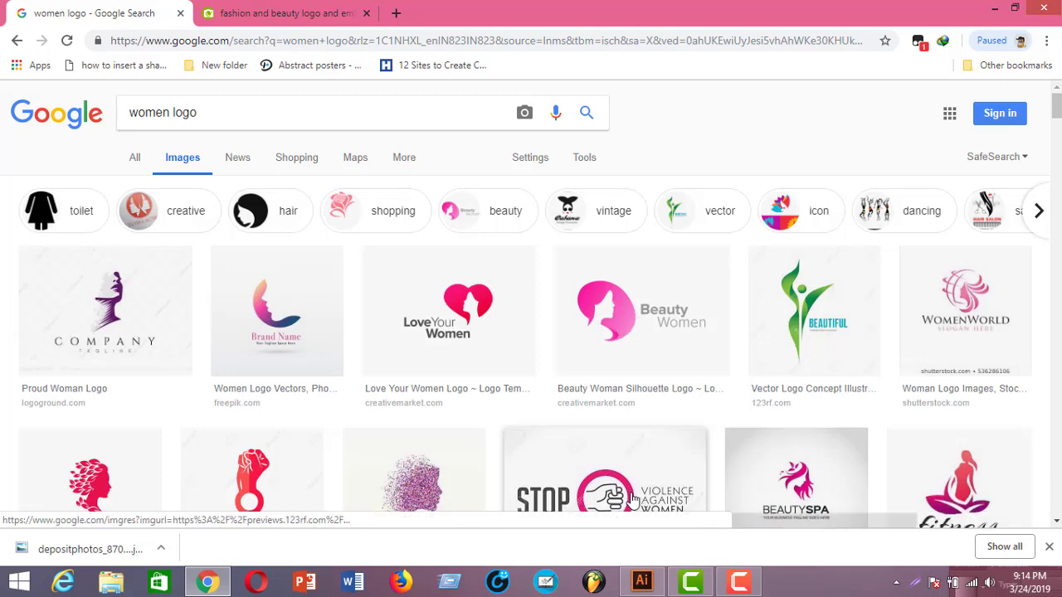
click(640, 580)
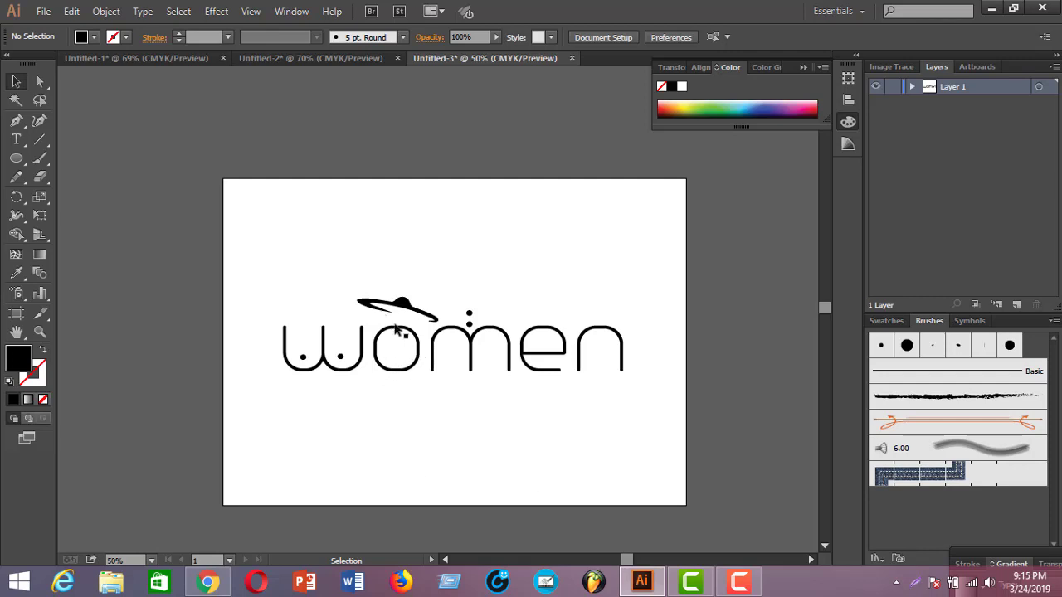
Browse the women logo image results in Chrome, preview the Greteman Group Designing Women logo, and return to Illustrator
click(213, 584)
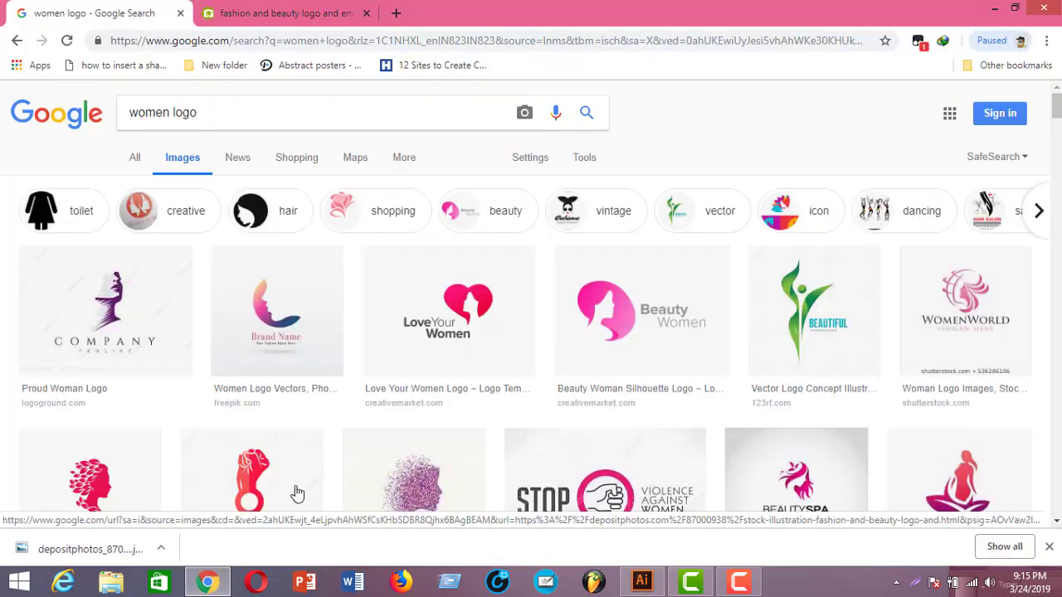
scroll(680, 315, down, 4)
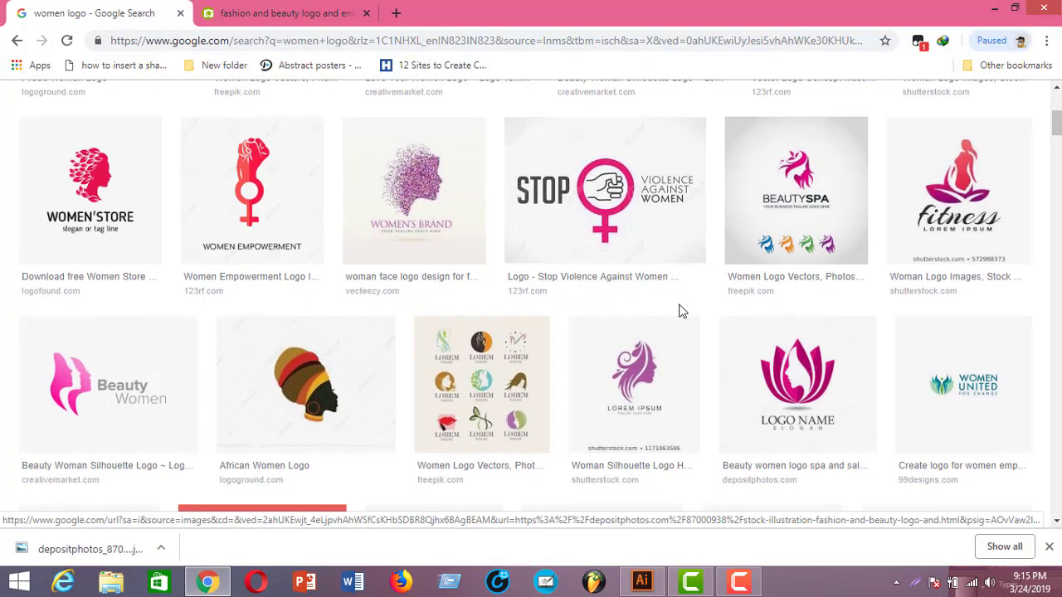
scroll(652, 307, down, 3)
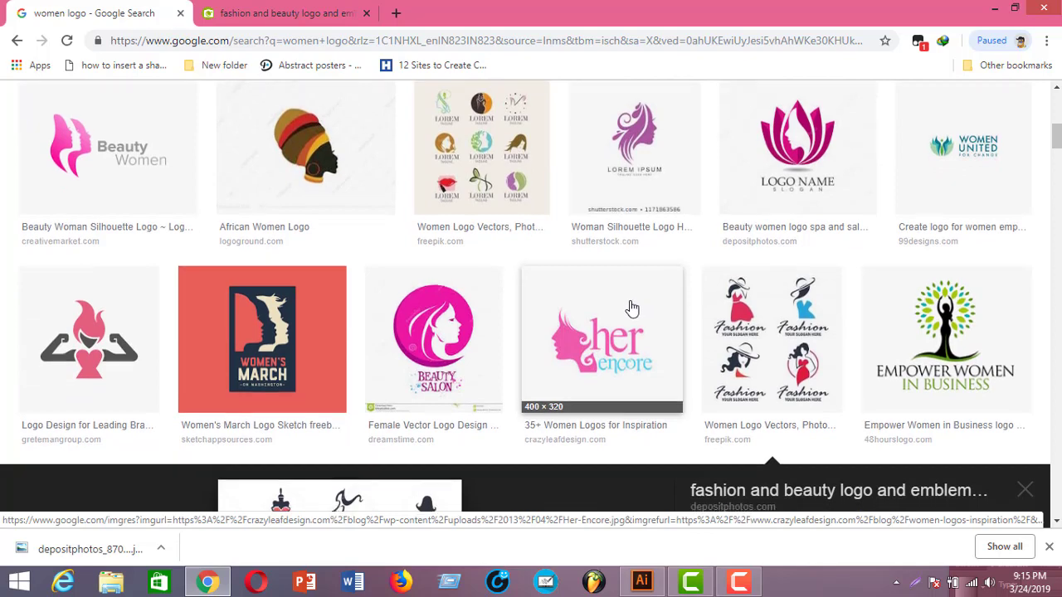
scroll(635, 308, down, 5)
scroll(629, 307, down, 1)
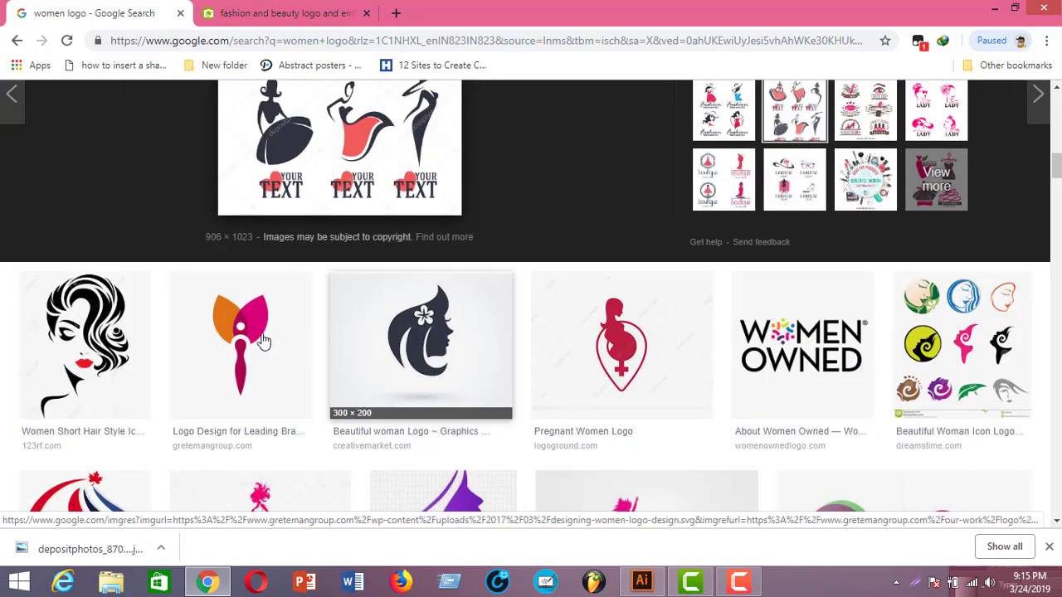
click(260, 338)
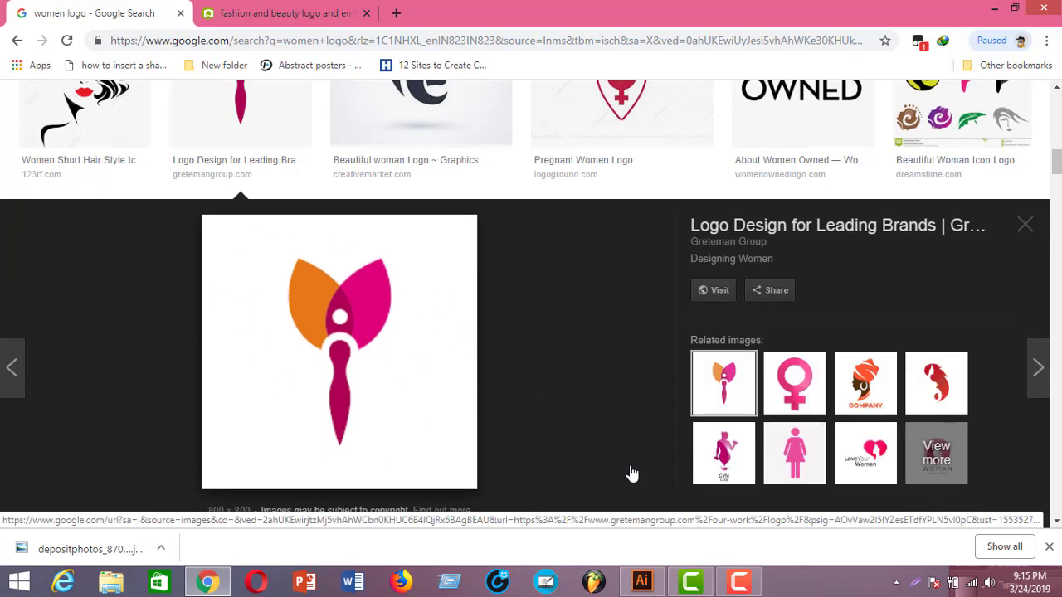
click(644, 583)
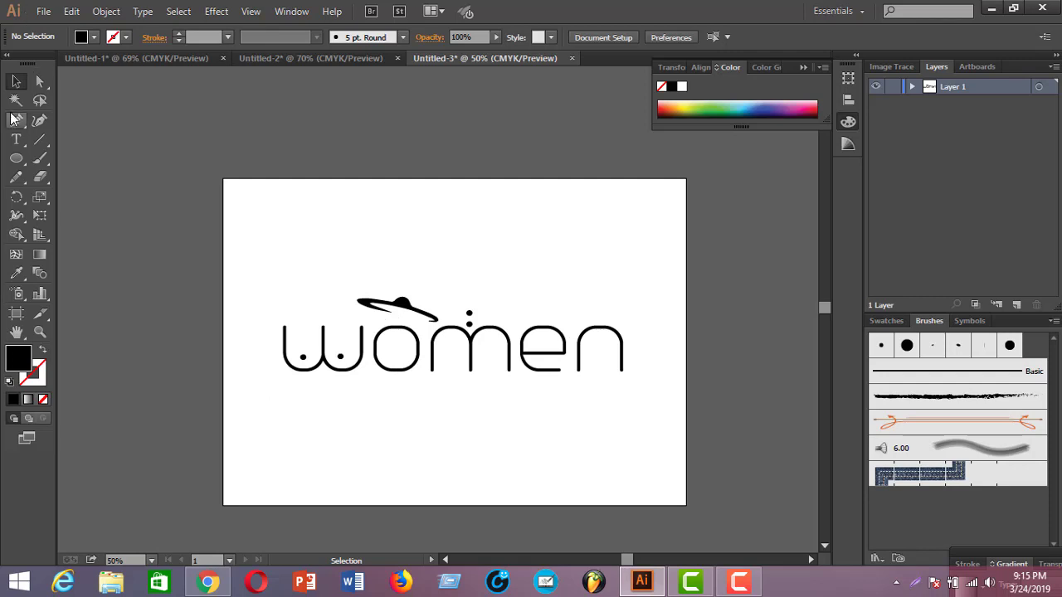
Draw a thin black rounded rectangle as an underline bar just below the women lettering, slightly wider than the word
click(15, 158)
click(59, 164)
click(16, 158)
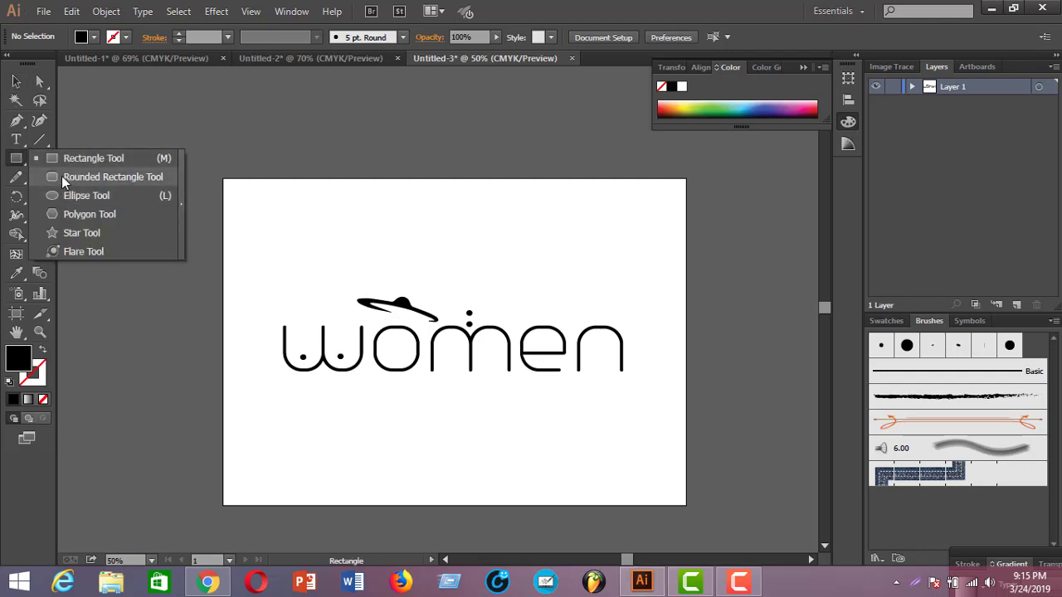
click(62, 177)
drag(282, 384, 635, 391)
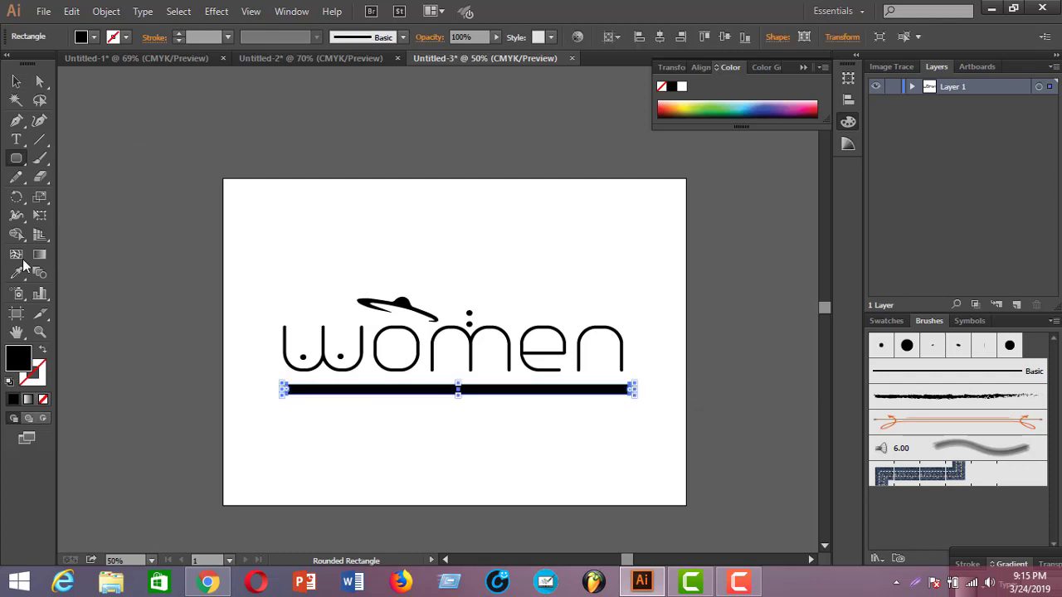
click(16, 81)
click(270, 260)
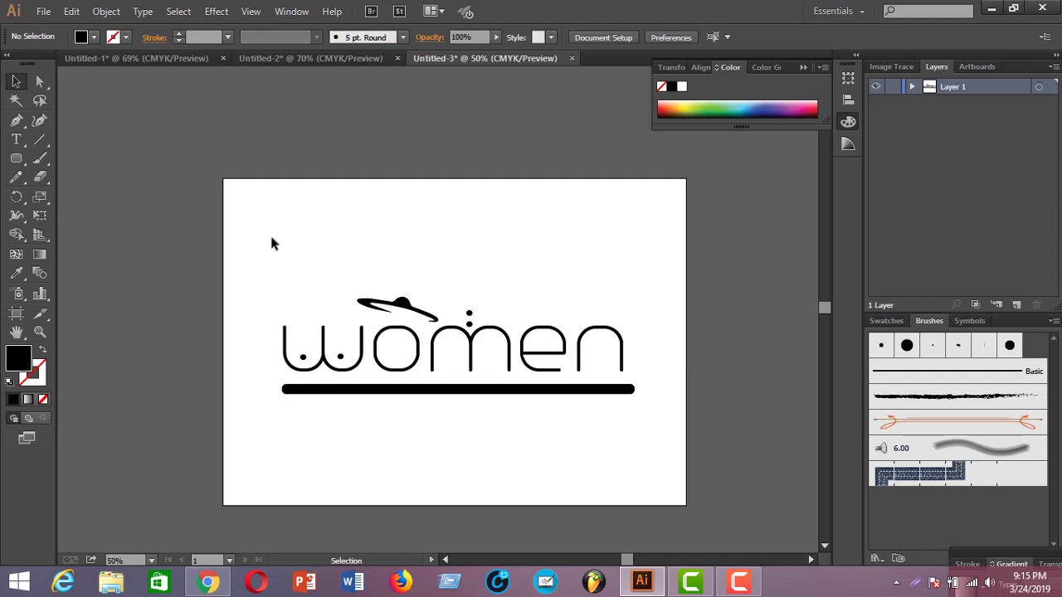
drag(270, 261, 687, 487)
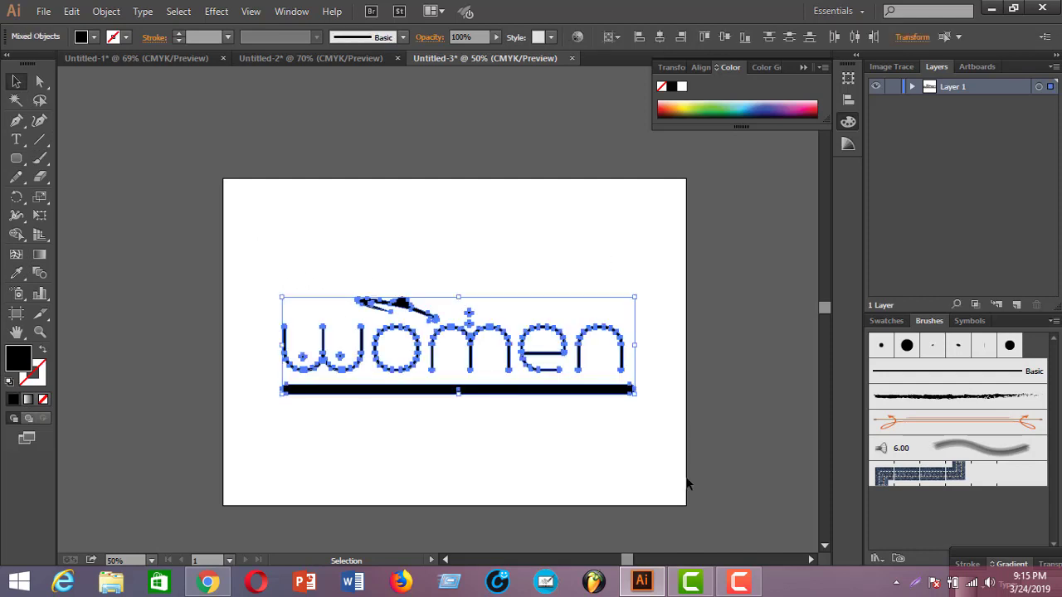
click(688, 487)
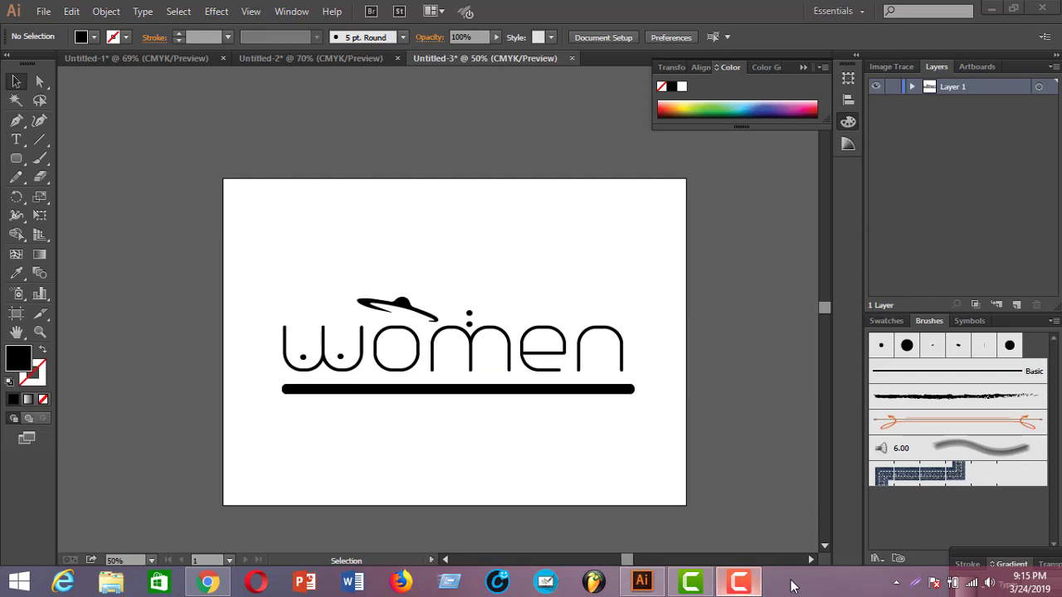
click(738, 583)
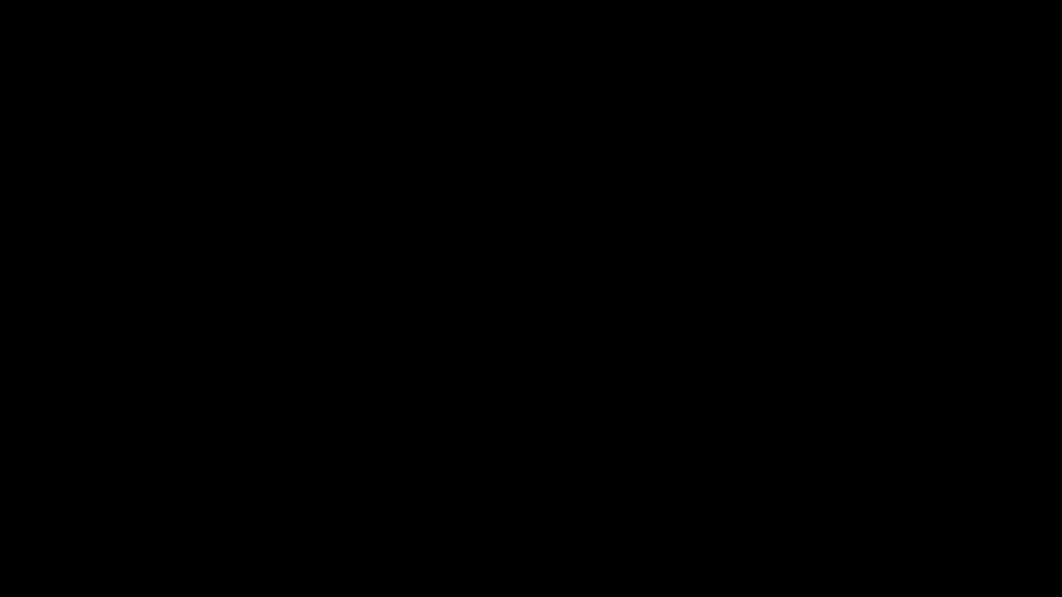